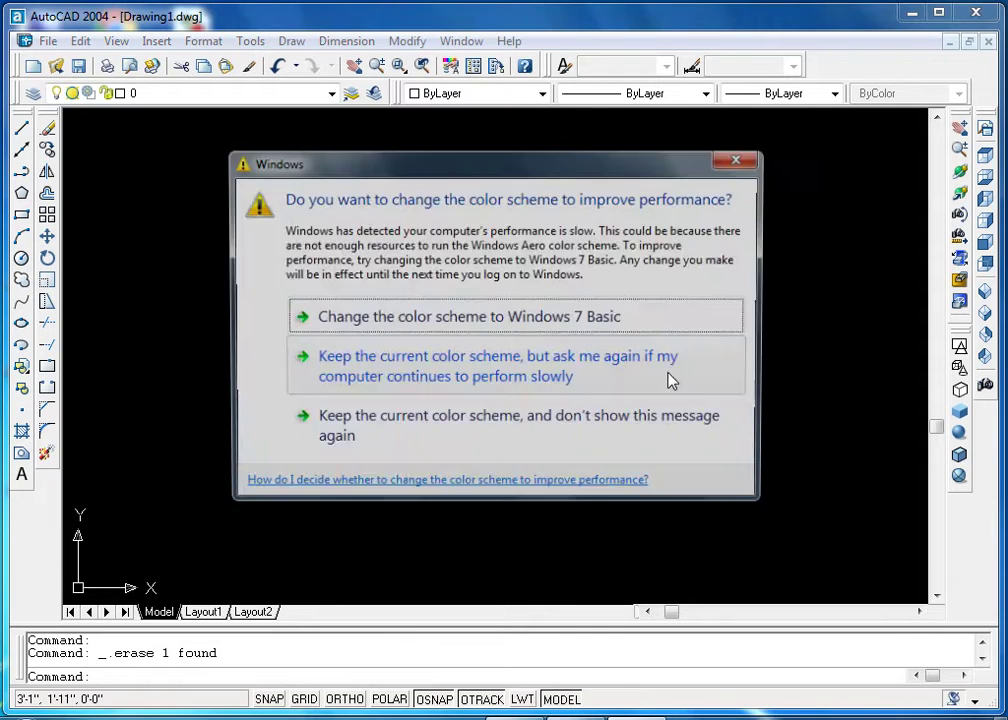
Move the Windows colour-scheme prompt off screen and return focus to the drawing area
left_click_drag(675, 155, 617, 717)
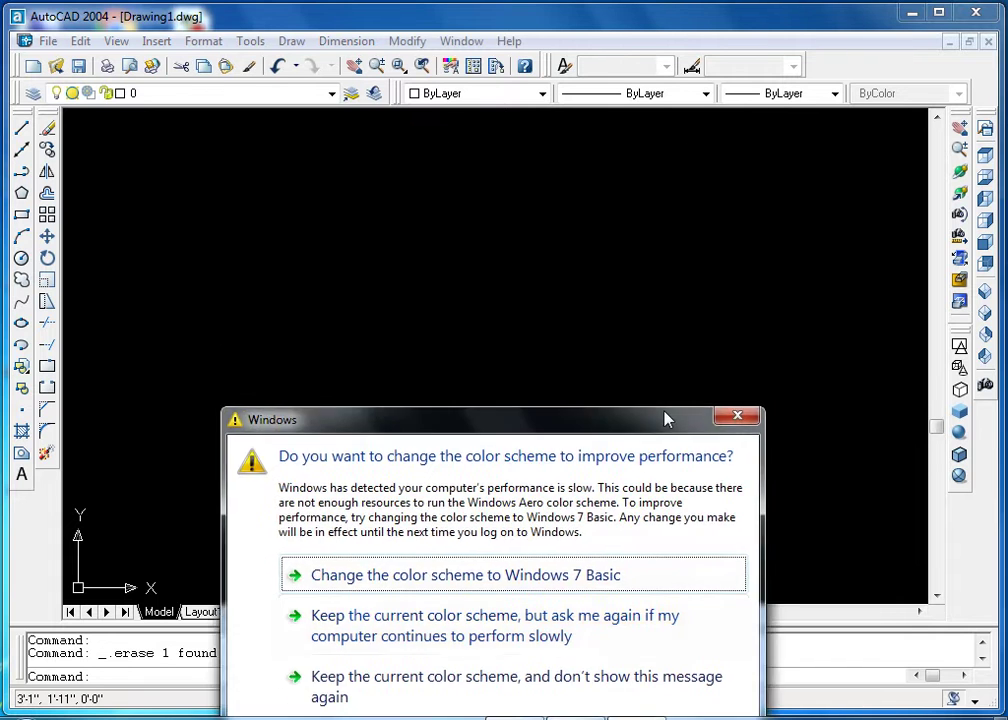
left_click(515, 394)
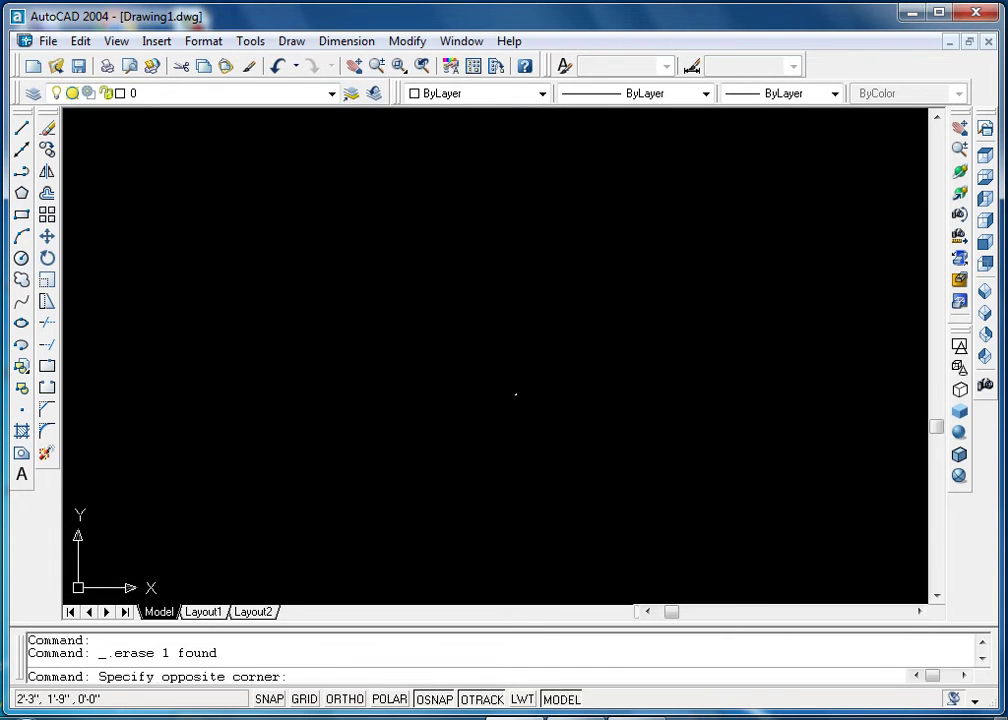
Draw a 3' by 1' rectangle and zoom all to fit it
left_click(637, 432)
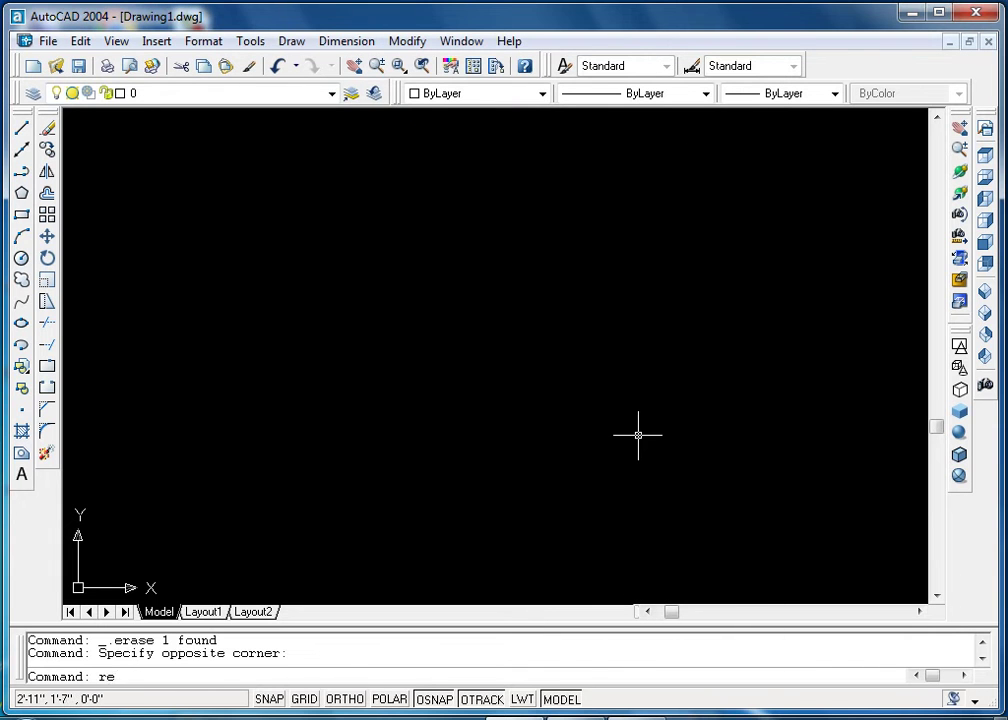
type("c")
key("Return")
left_click(242, 297)
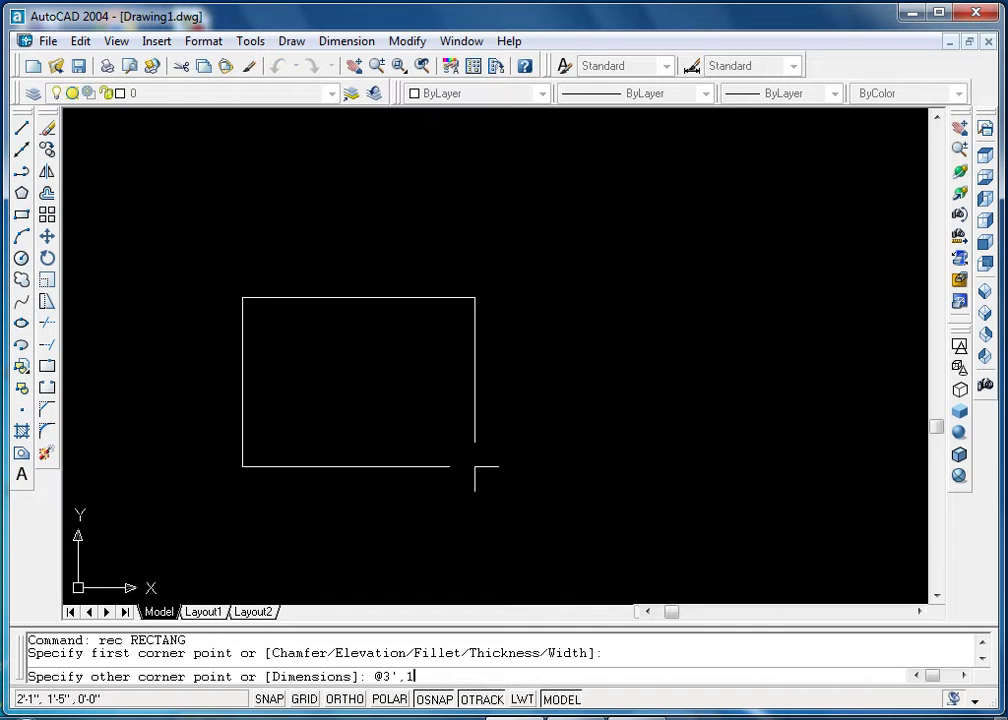
key("Return")
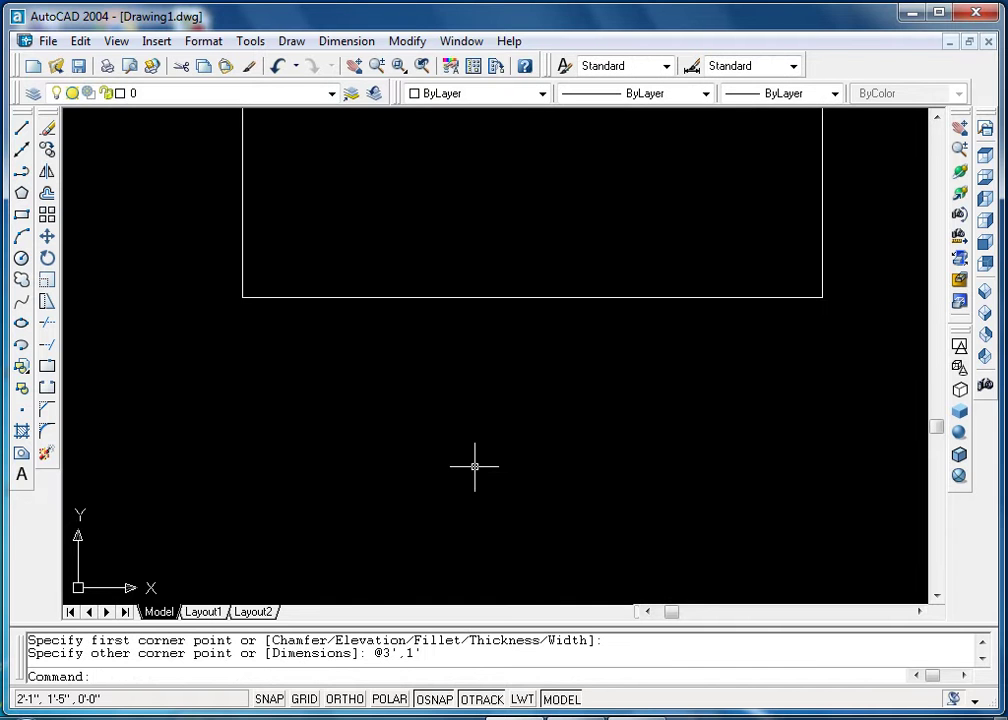
type("z")
key("Return")
type("a")
key("Return")
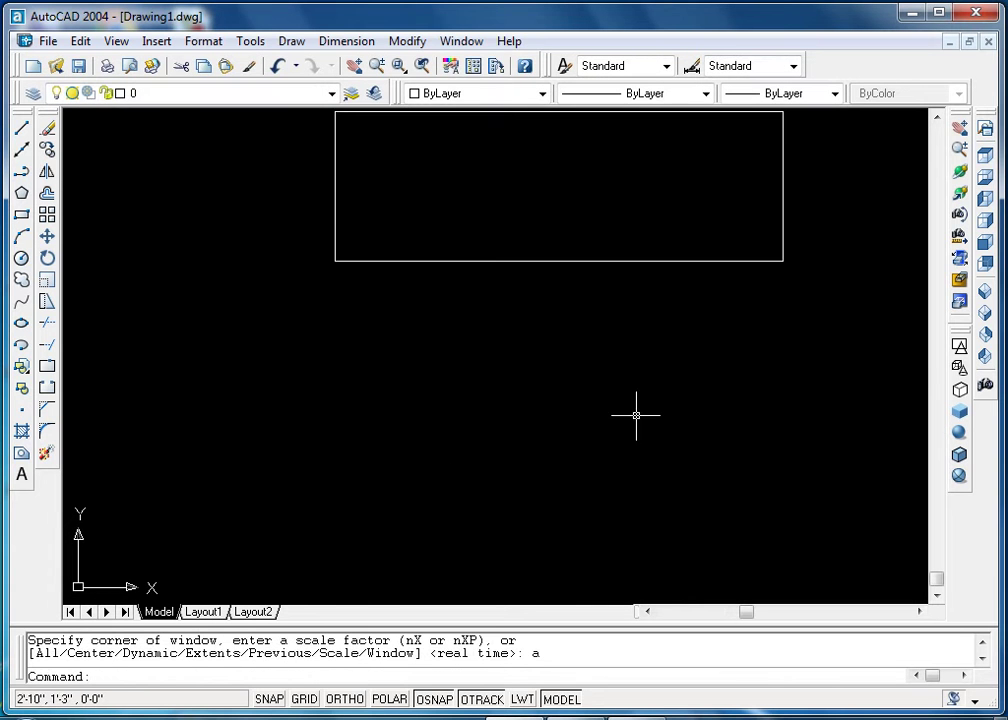
Extrude the rectangle to a height of 8 with 0 taper
left_click(936, 118)
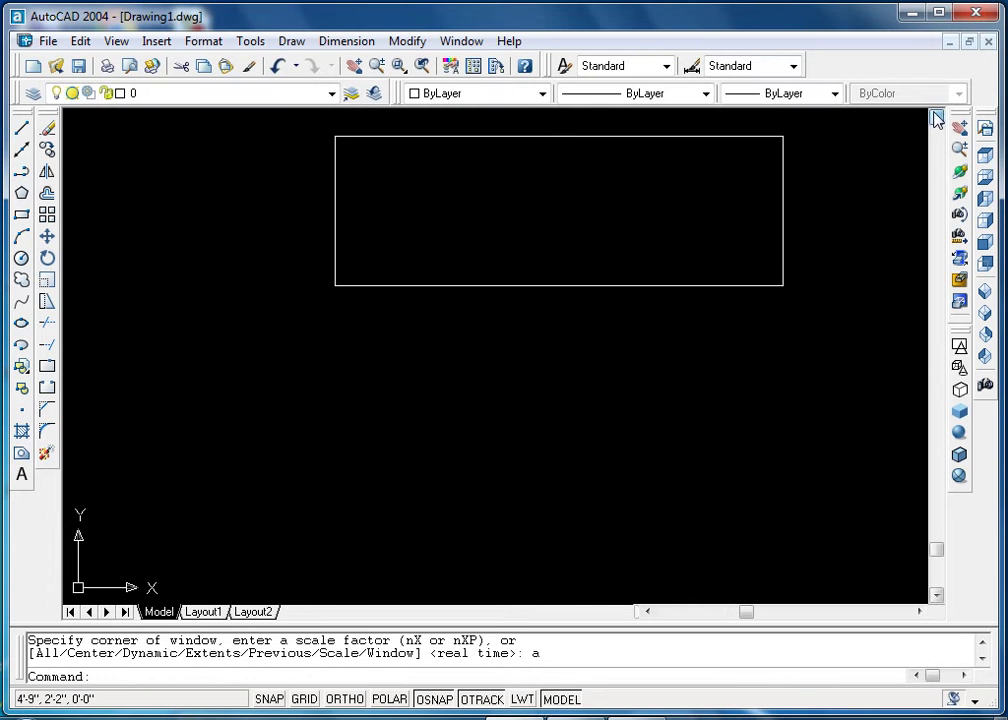
left_click(936, 118)
left_click(936, 118)
type("ext")
key("Return")
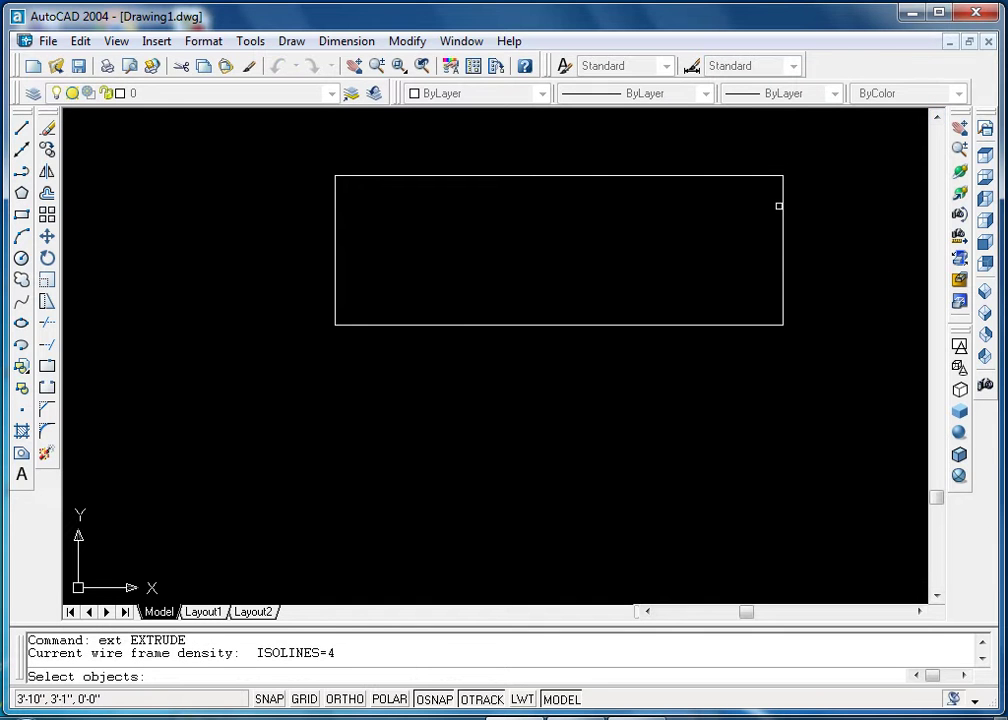
left_click(783, 209)
key("Return")
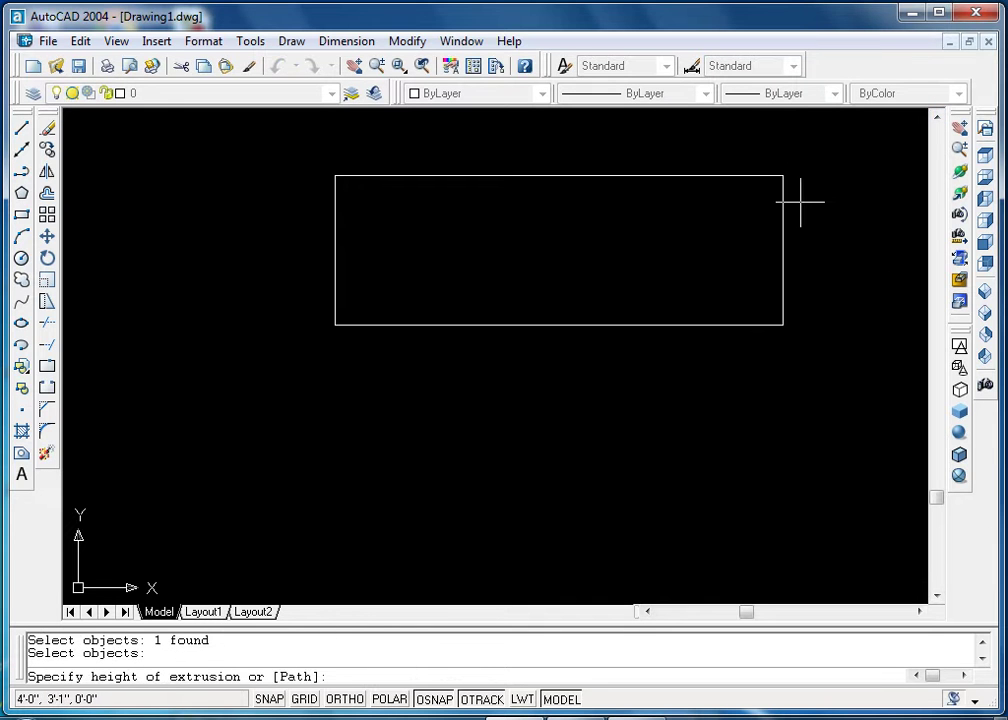
type("8")
key("Return")
key("Return")
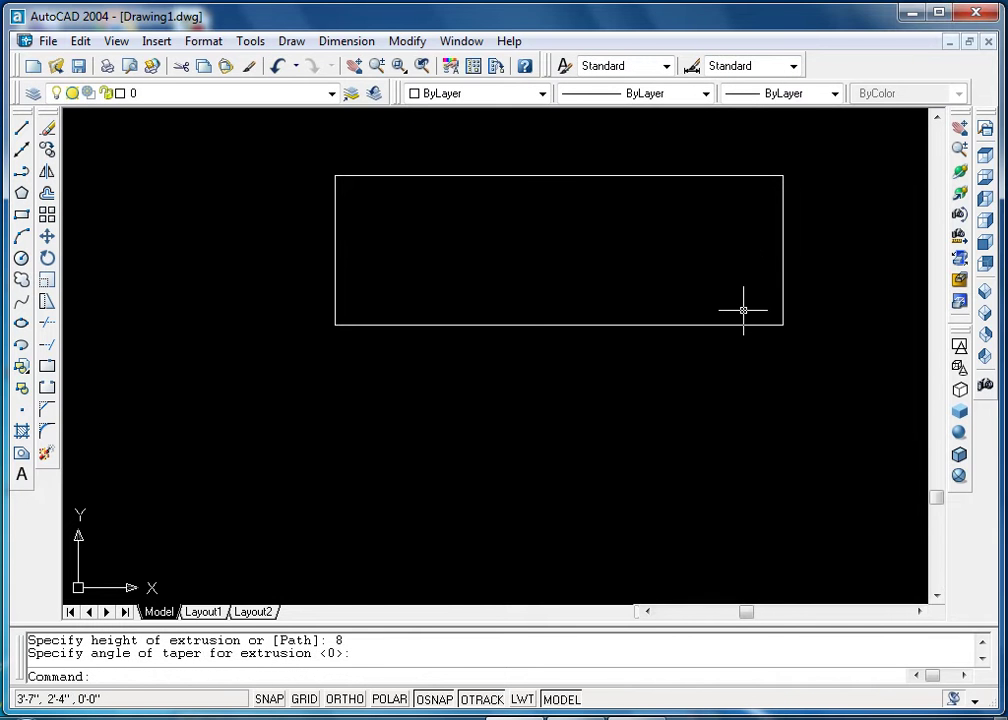
type("c")
key("Return")
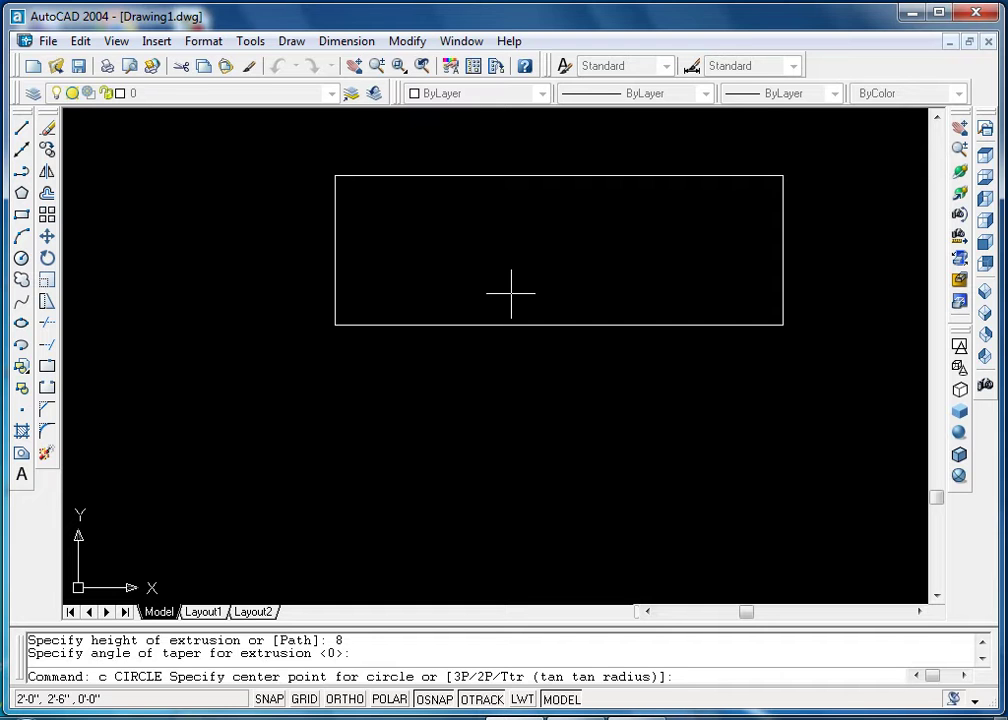
Draw a circle of diameter 2 inside the block
key("Escape")
key("Escape")
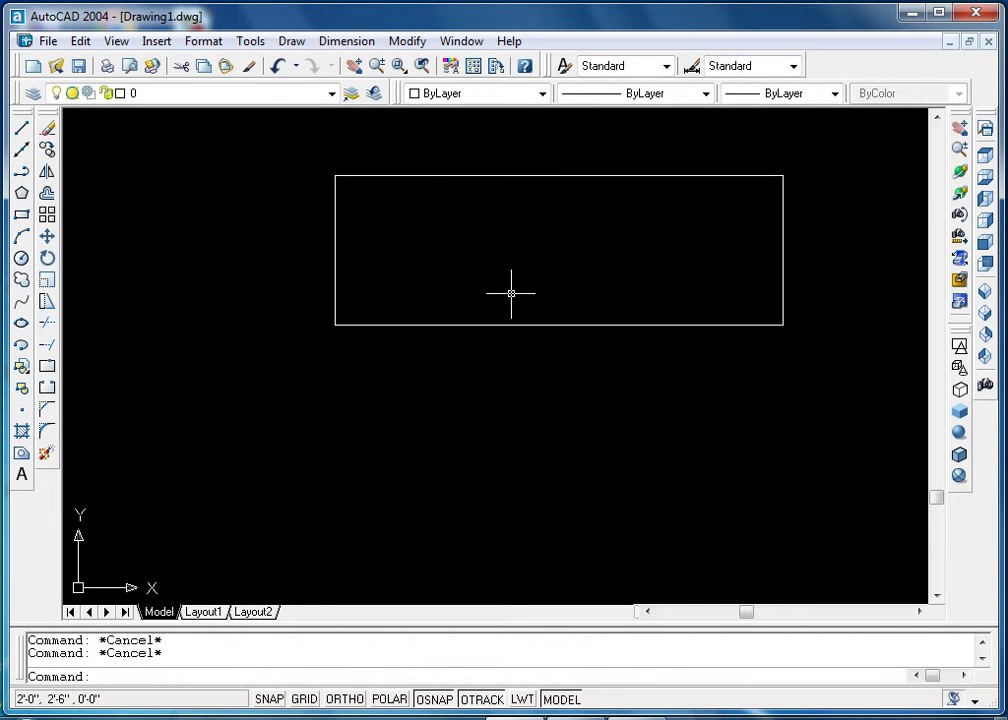
type("c")
key("Return")
left_click(376, 247)
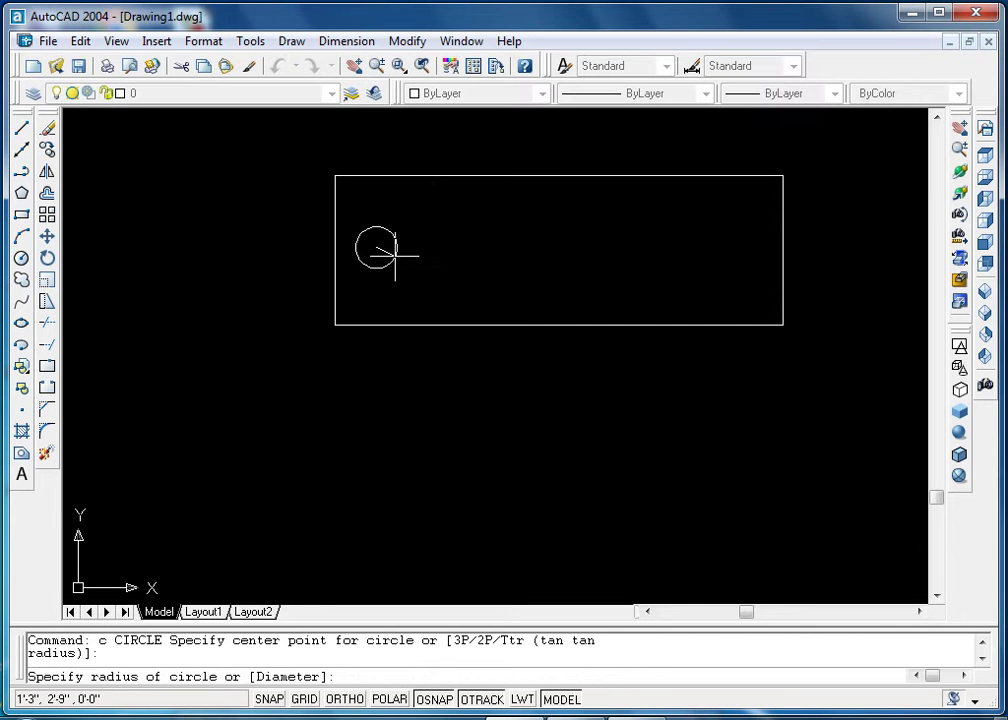
key("Return")
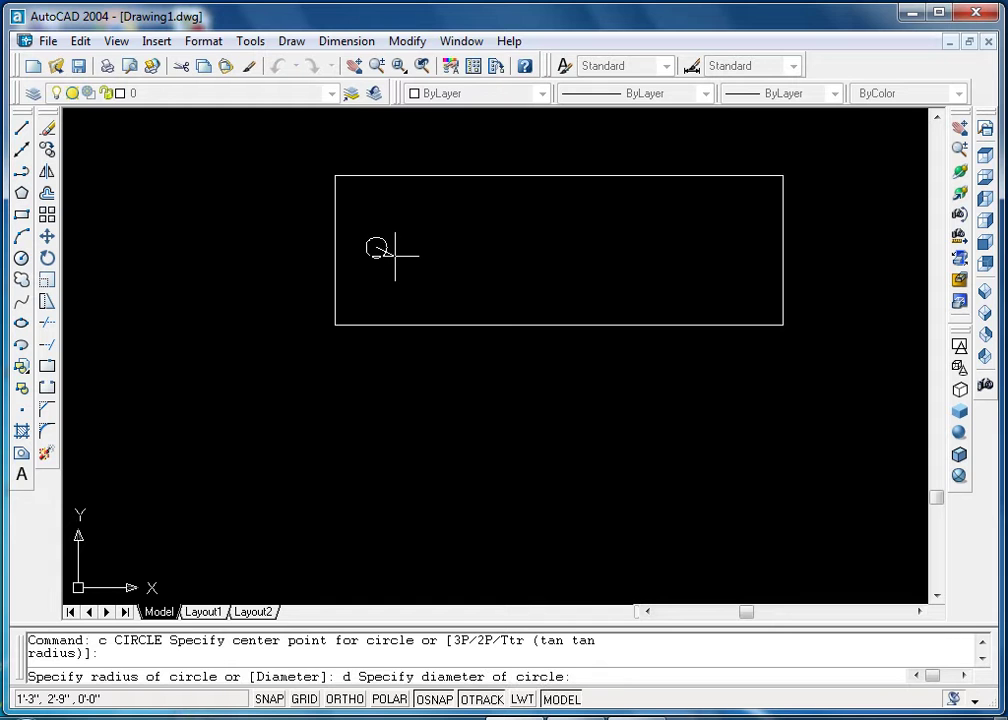
key("Return")
Move the circle to near the block's left end
key("Escape")
key("Escape")
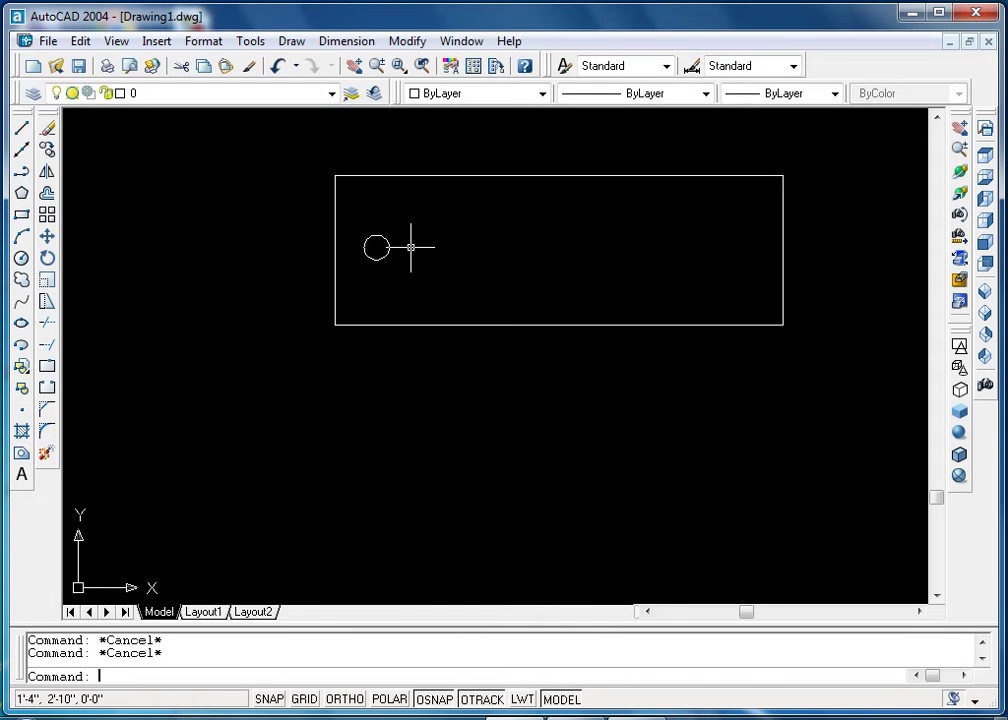
type("m")
key("Return")
left_click(377, 260)
key("Return")
left_click(468, 252)
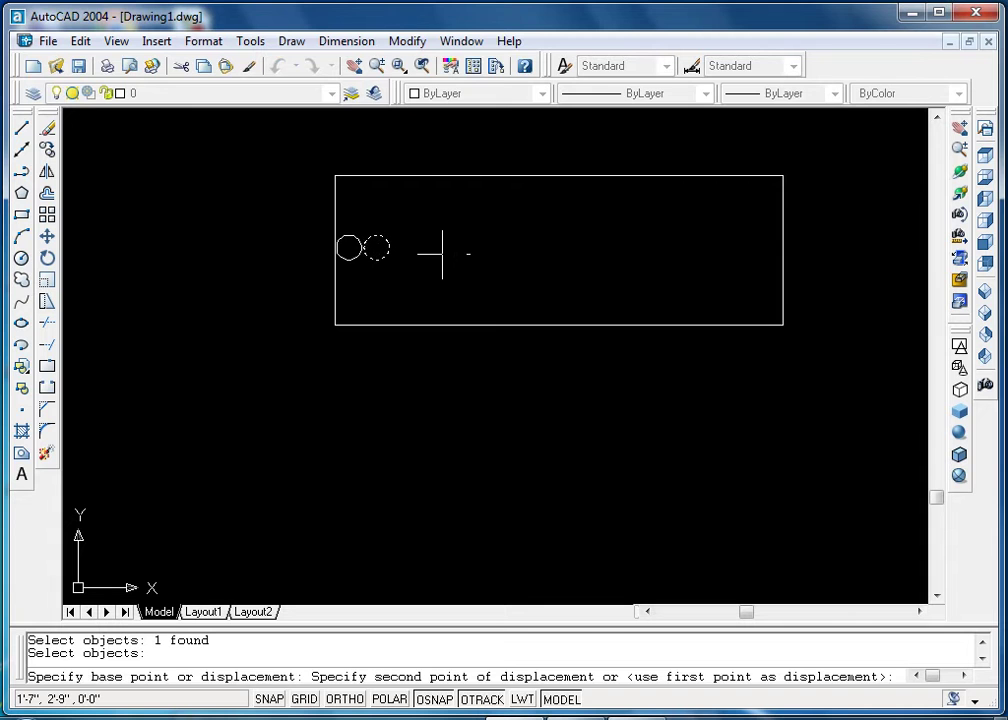
left_click(442, 254)
type("ex")
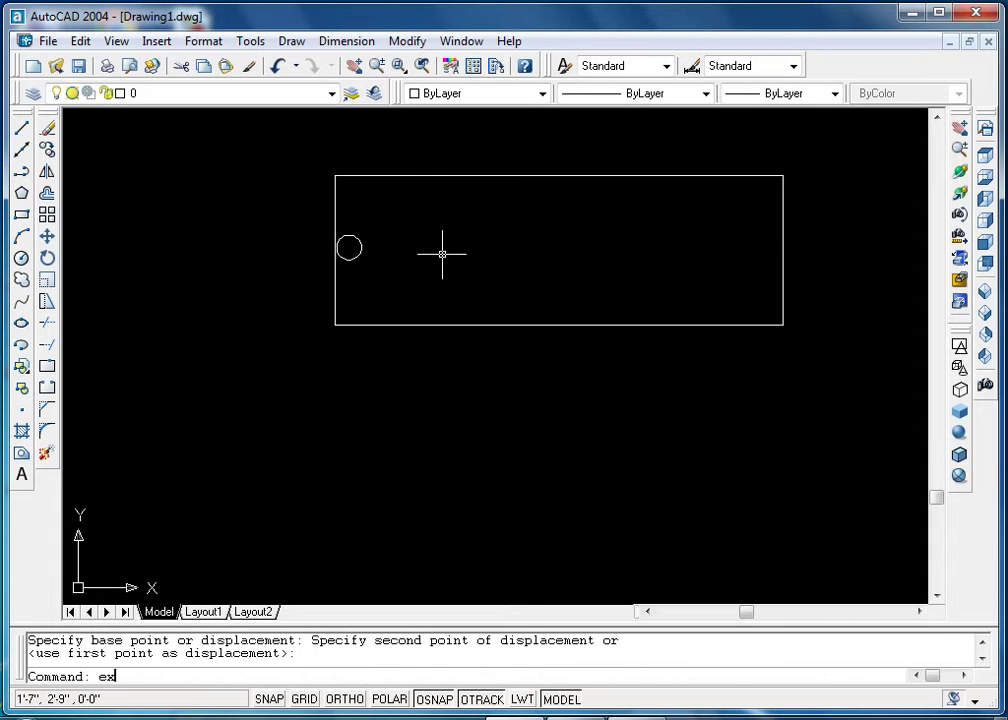
Extrude the circle 3' tall into a post with default taper
type("t")
key("Return")
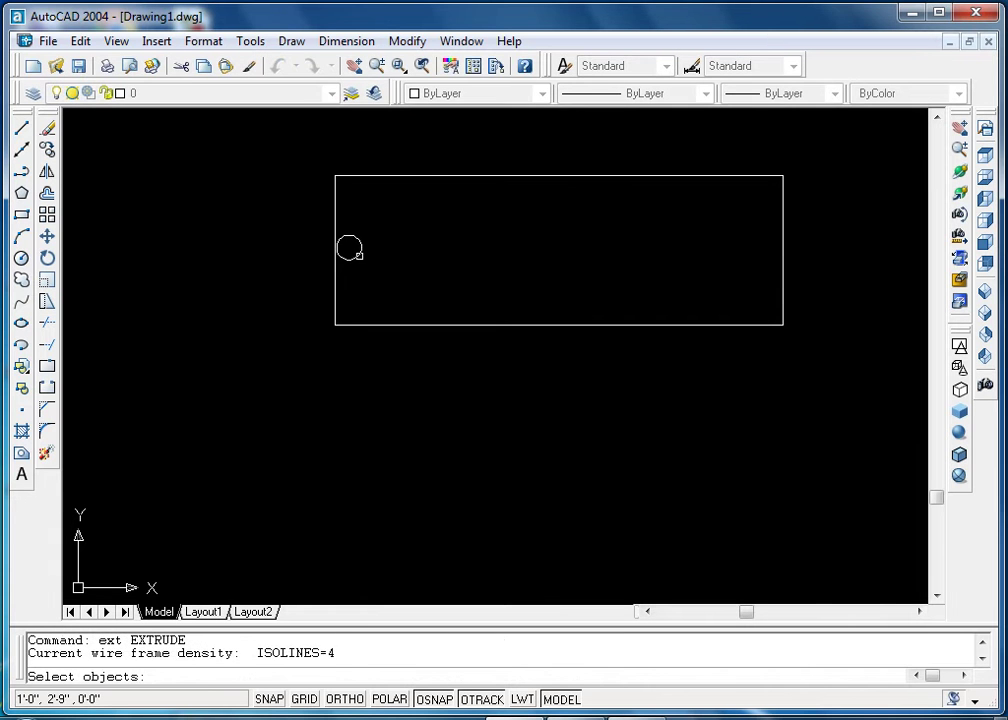
left_click(361, 248)
key("Return")
type("3'")
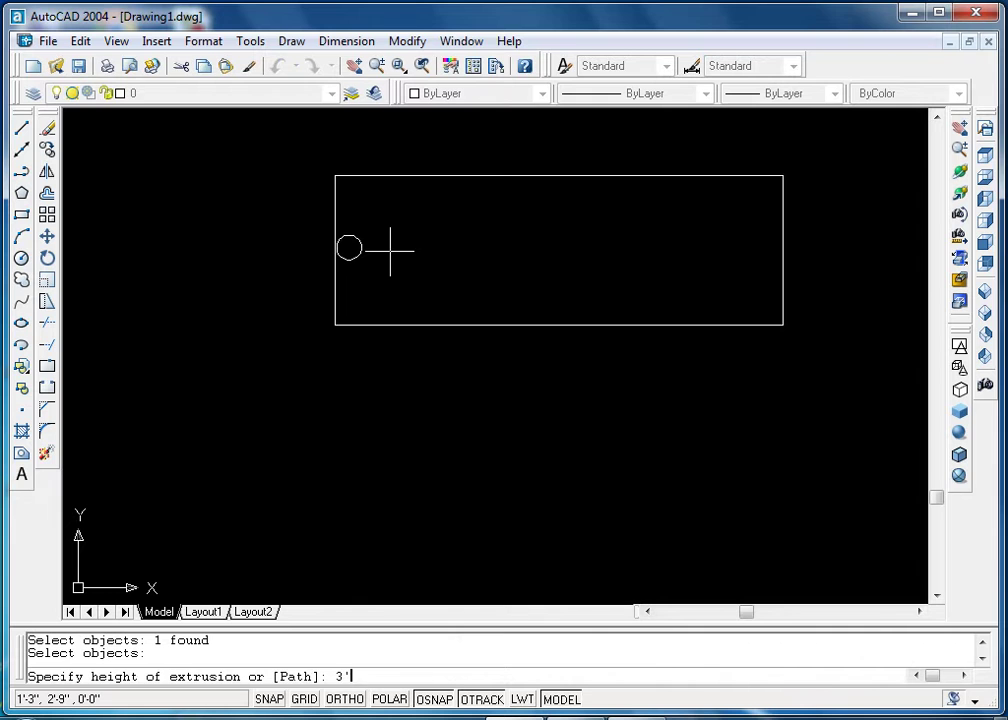
key("Return")
key("Return")
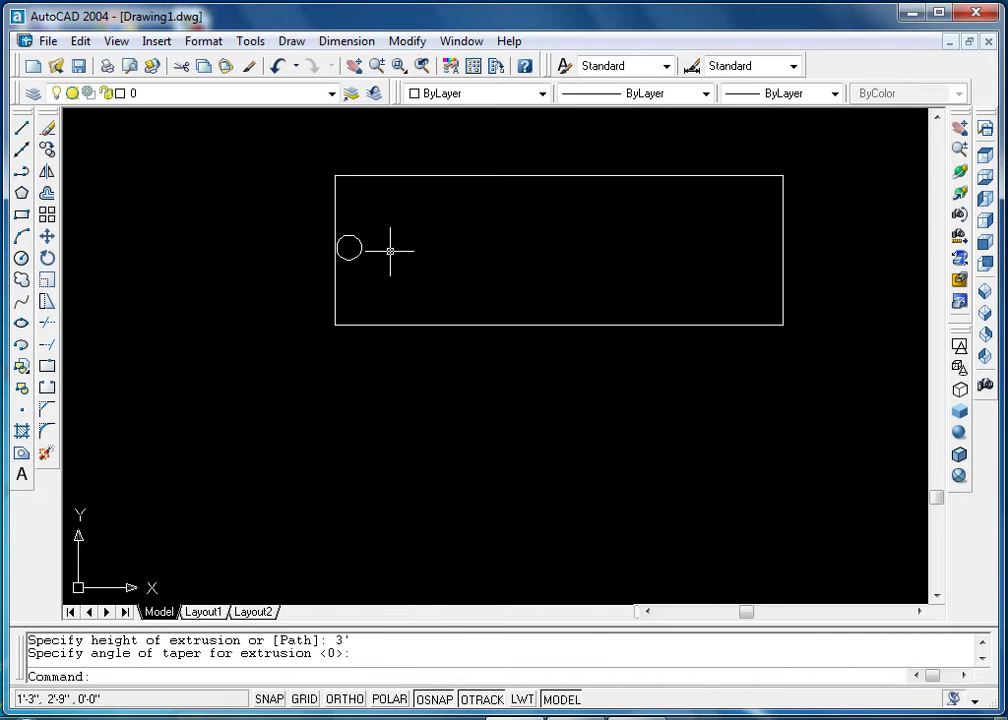
key("Escape")
key("Escape")
Mirror the post about the block's vertical midline, keeping the original
type("i")
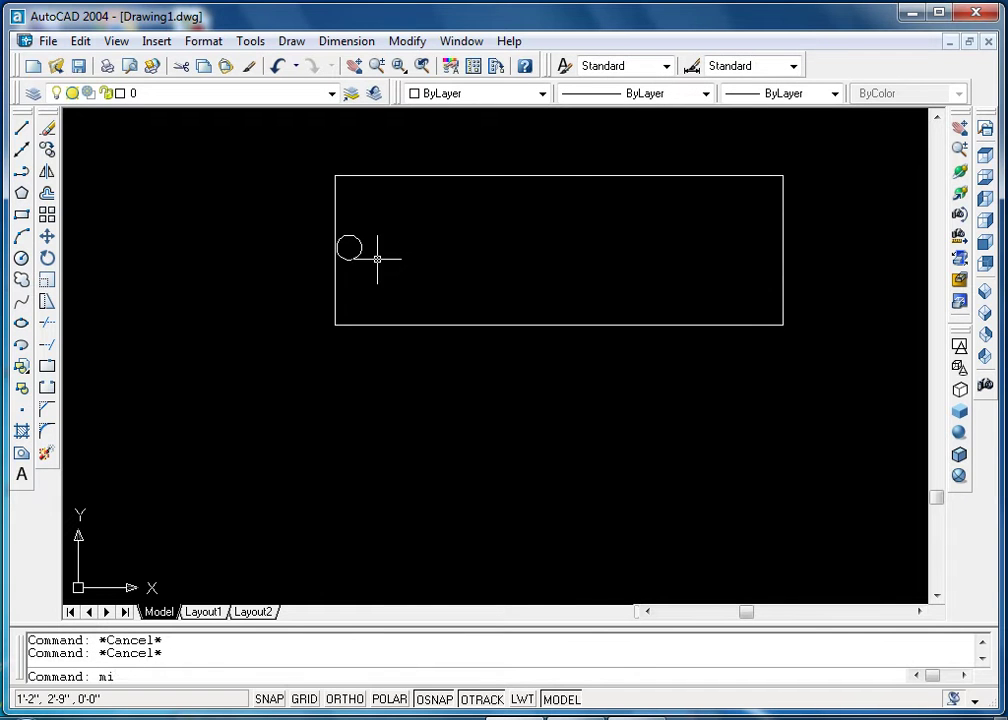
key("Return")
left_click(360, 248)
key("Return")
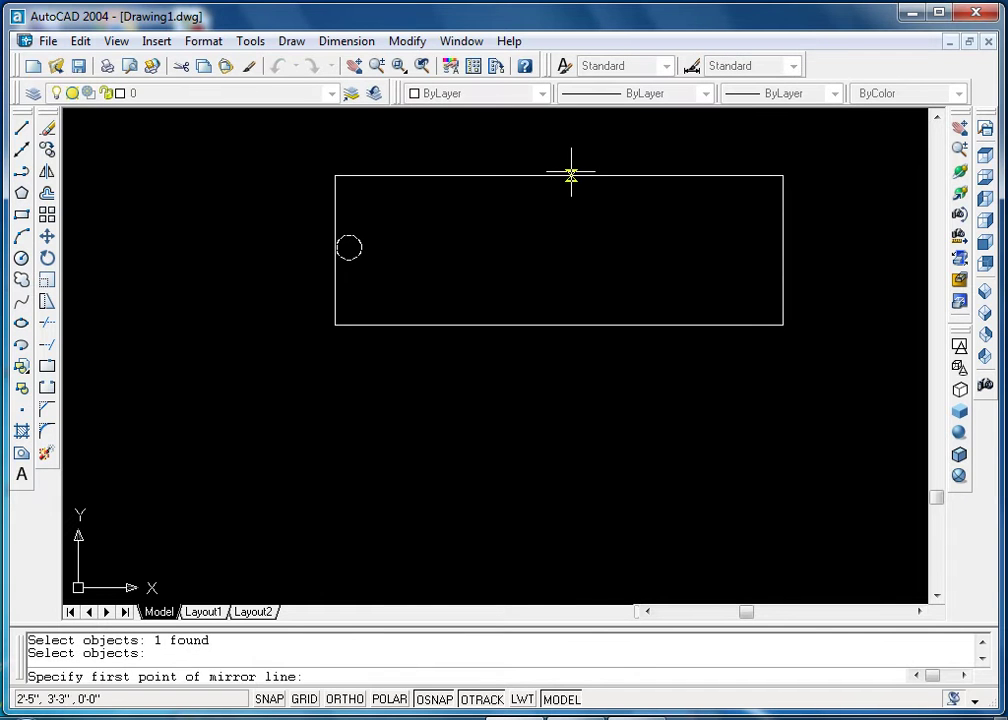
left_click(559, 176)
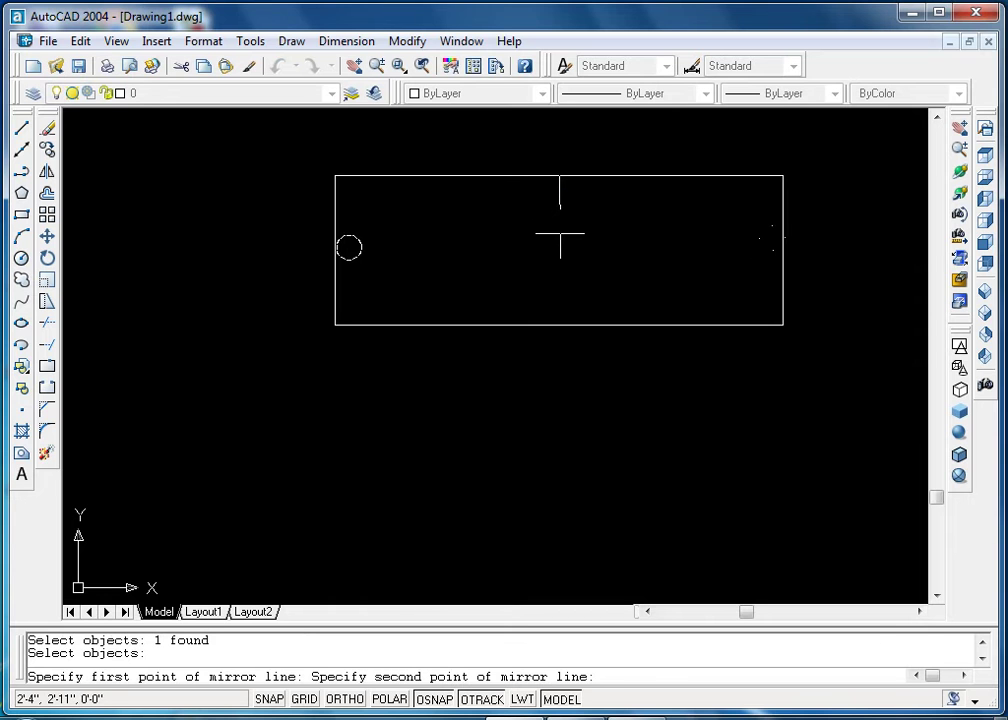
key("F8")
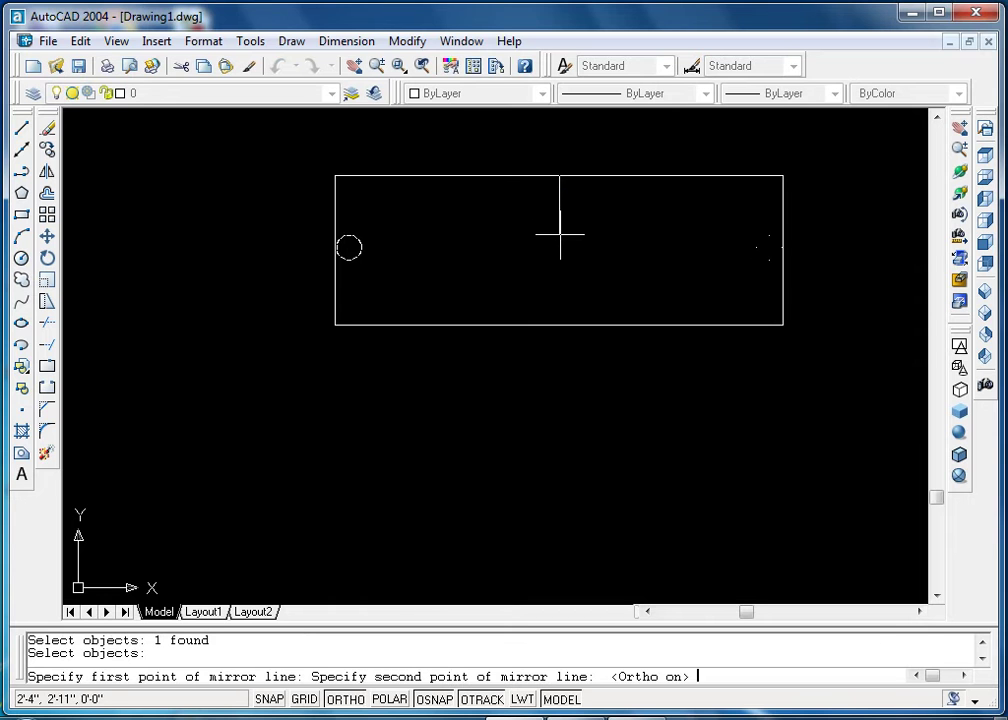
left_click(560, 240)
right_click(579, 247)
left_click(603, 248)
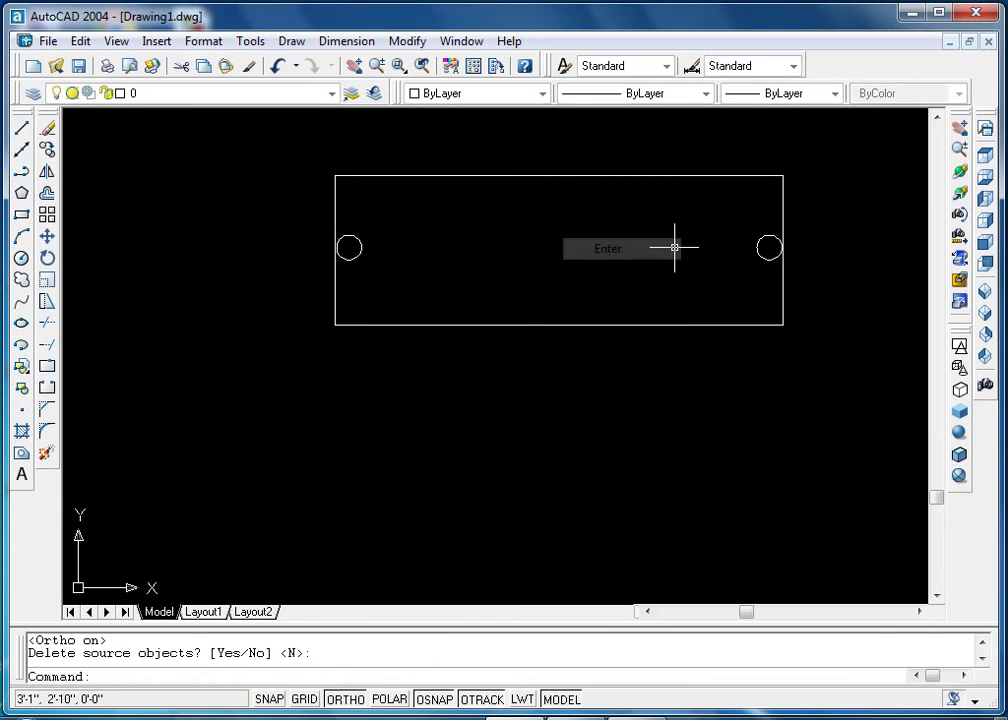
Switch to SW Isometric view, try Gouraud shading, then return to 3D wireframe
left_click(986, 293)
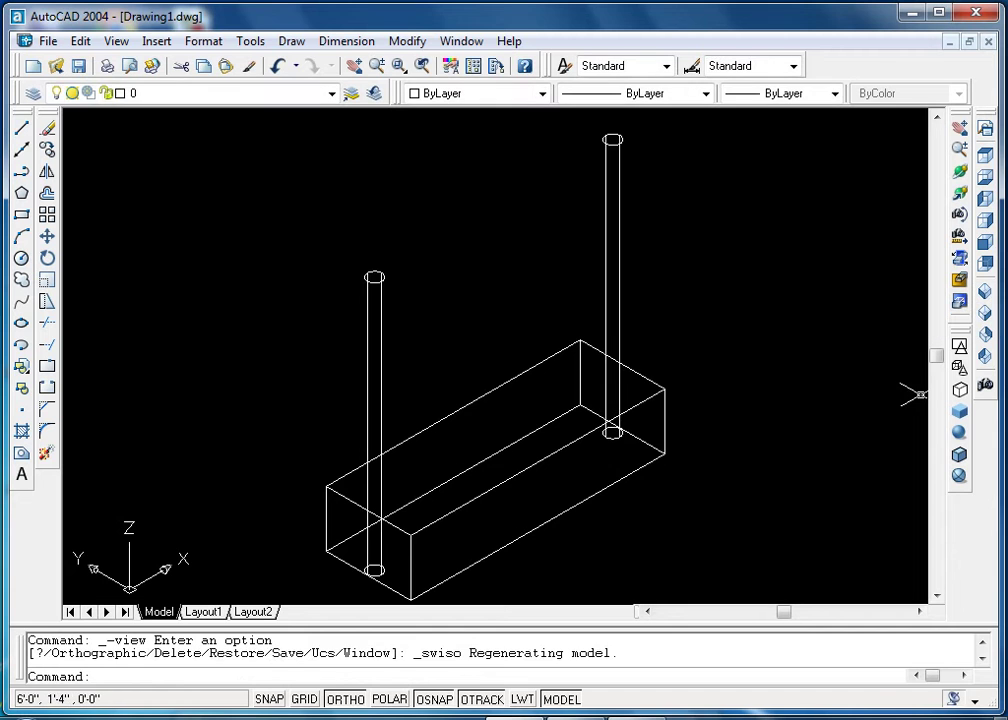
left_click(958, 432)
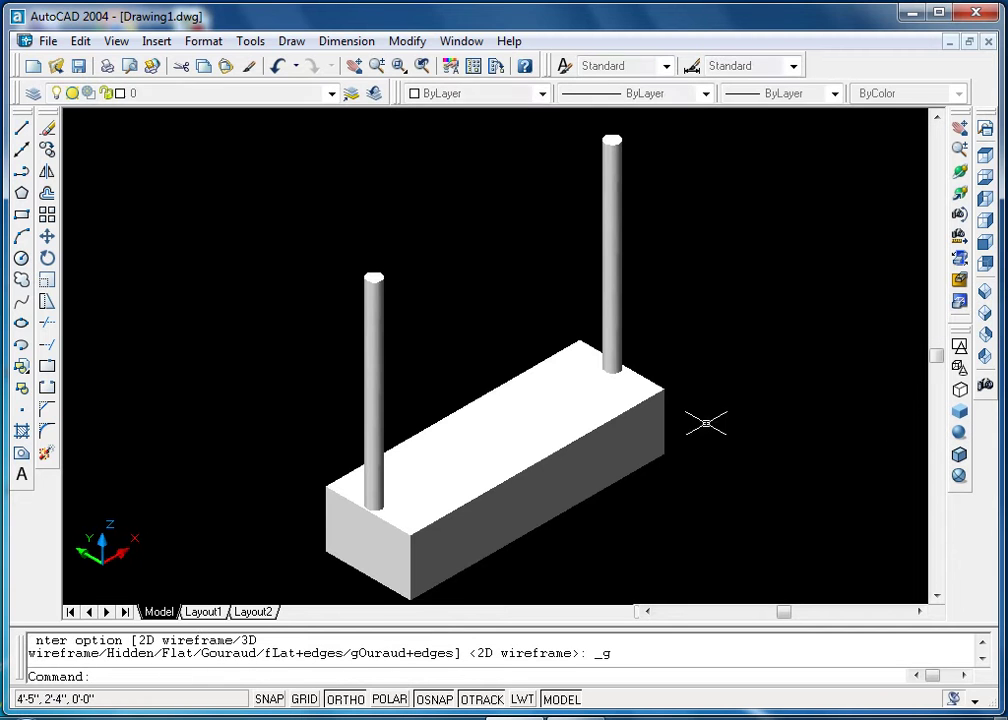
left_click(959, 367)
scroll(716, 372, "down", 3)
type("unio")
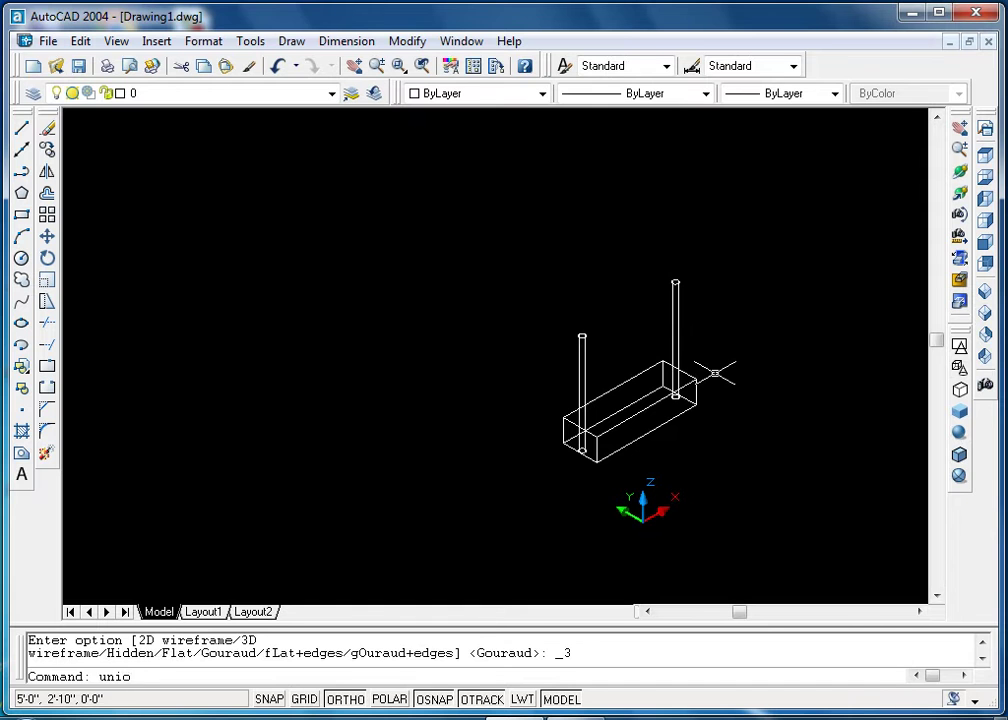
Union the block and both posts into one solid and recentre the view
type("n")
key("Return")
left_click(733, 355)
left_click(555, 461)
key("Return")
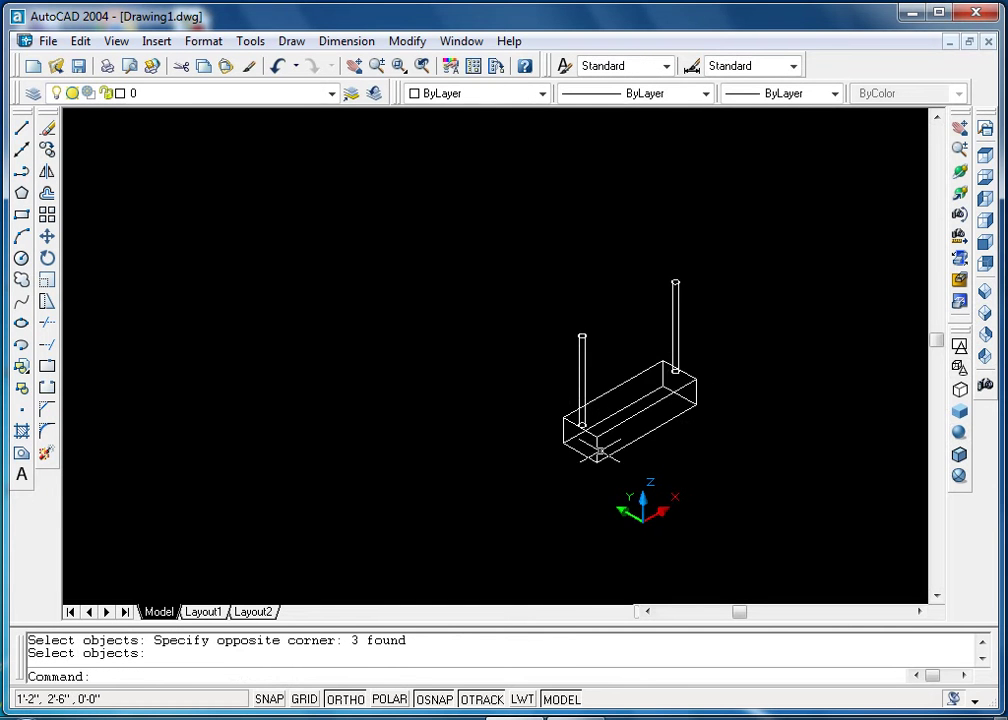
scroll(605, 448, "up", 3)
scroll(645, 393, "up", 2)
mouse_move(645, 393)
middle_mouse_down()
mouse_move(578, 461)
mouse_move(556, 412)
middle_mouse_up()
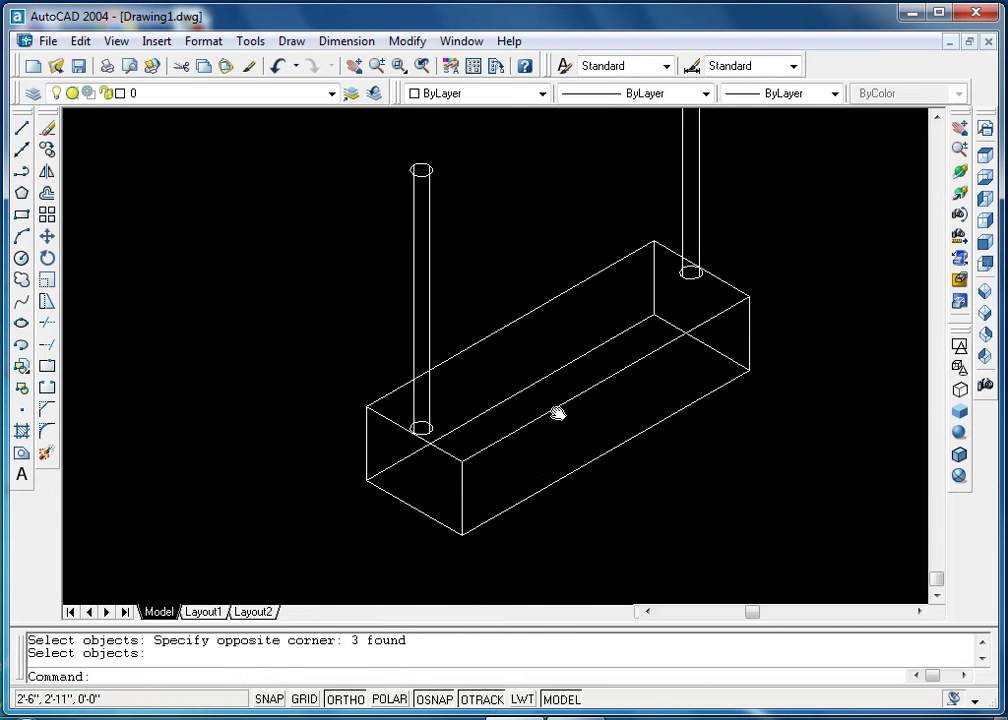
scroll(553, 407, "down", 2)
key("Escape")
key("Escape")
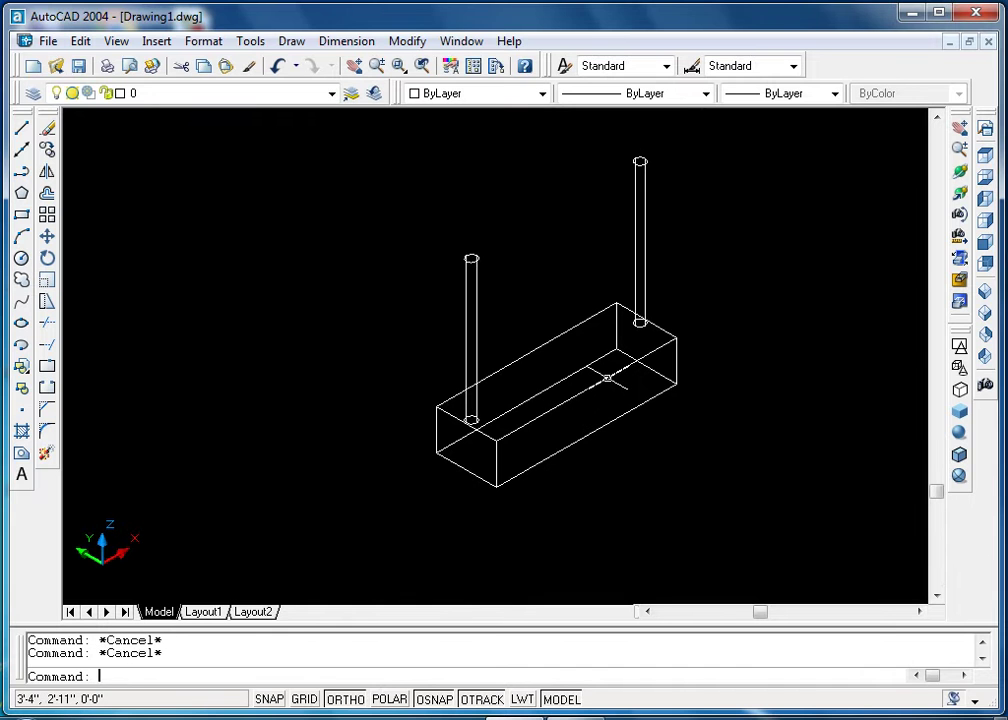
type("co")
key("Return")
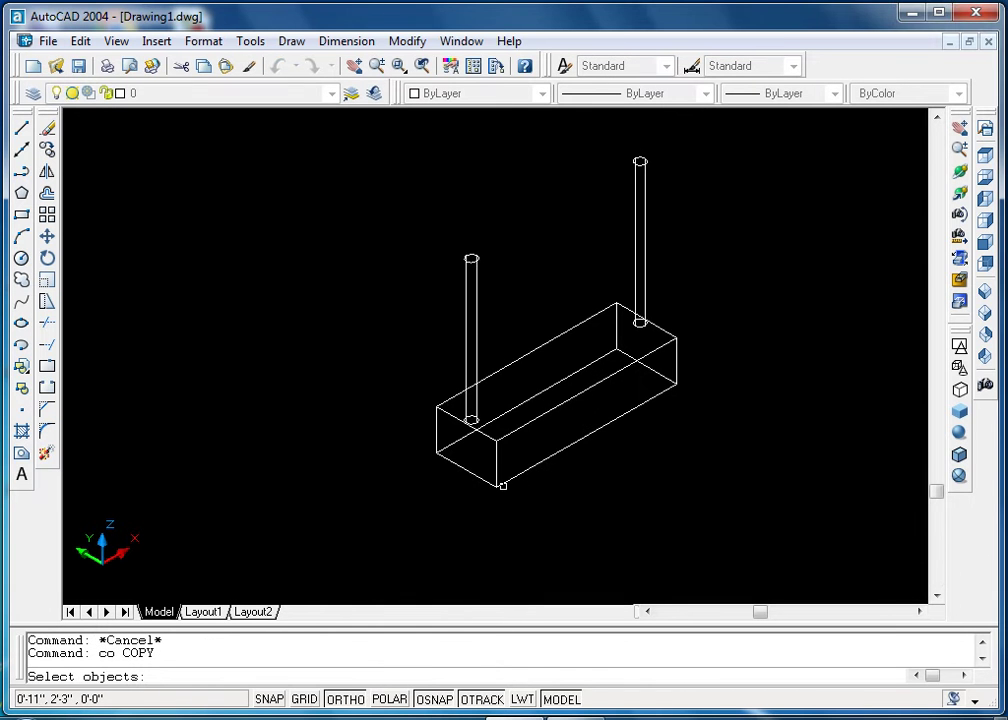
Copy the post-topped step from its bottom corner onto the first step's top
left_click(500, 480)
key("Return")
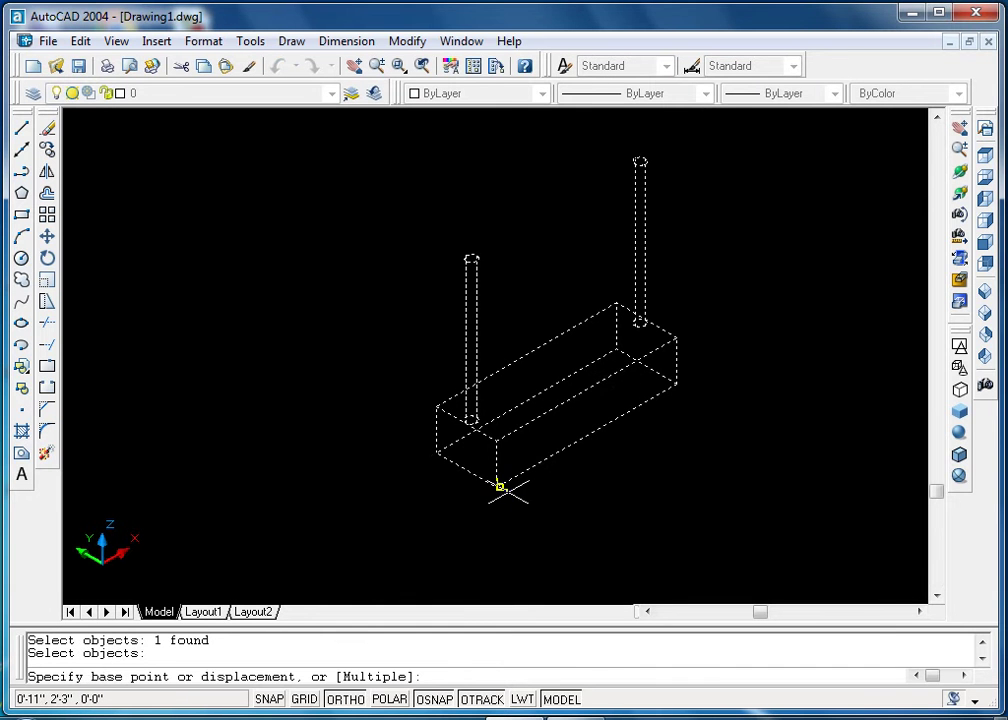
scroll(494, 488, "up", 4)
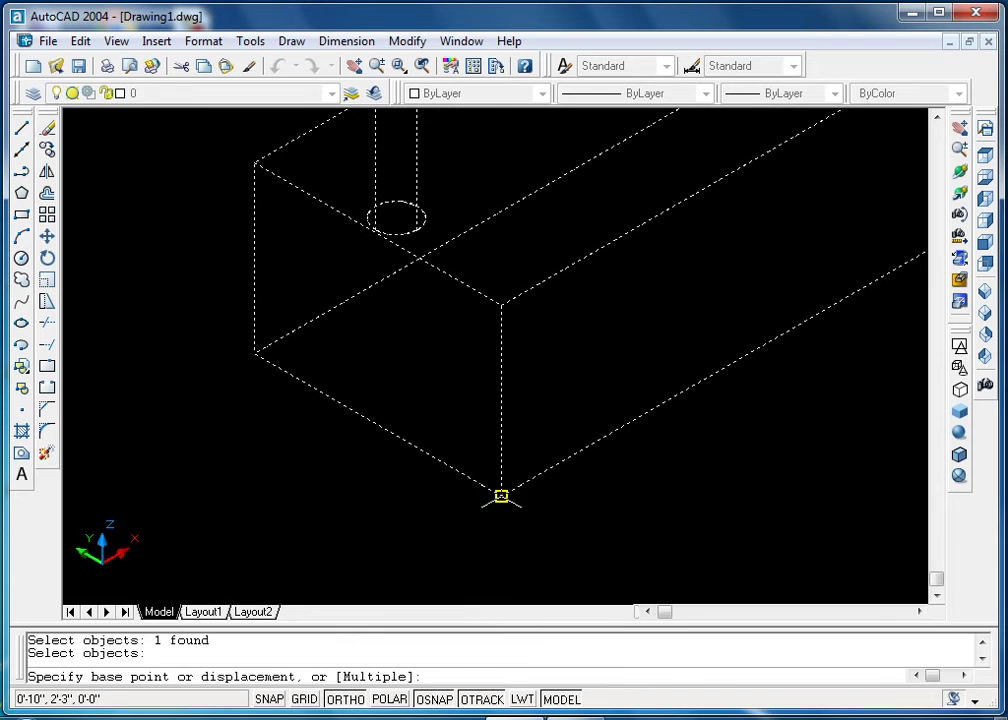
left_click(497, 491)
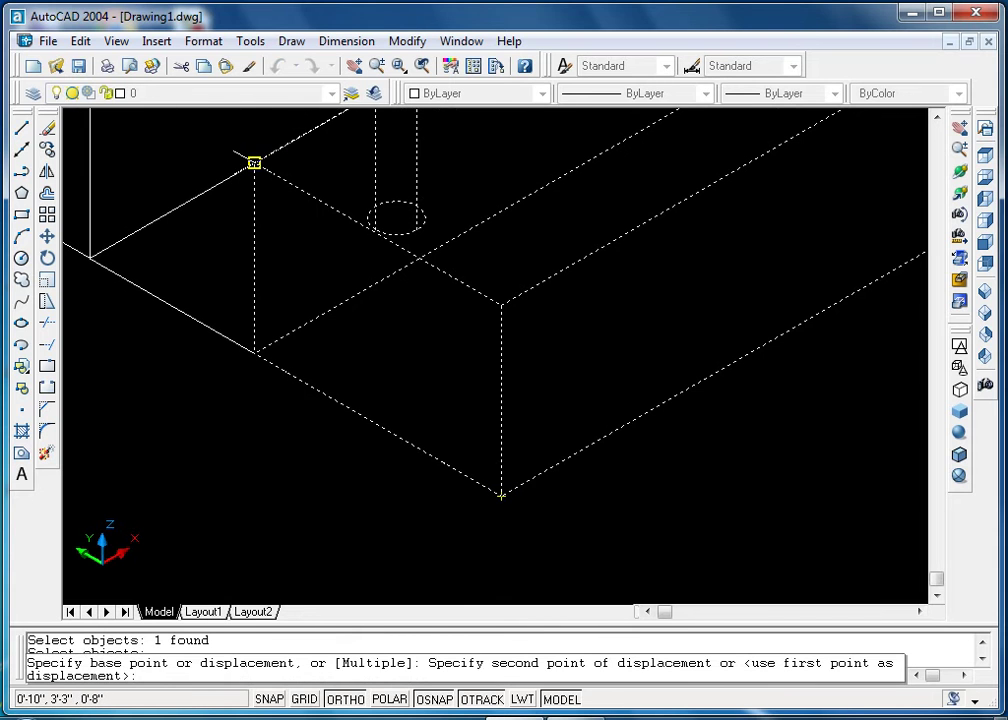
left_click(254, 162)
scroll(272, 148, "down", 5)
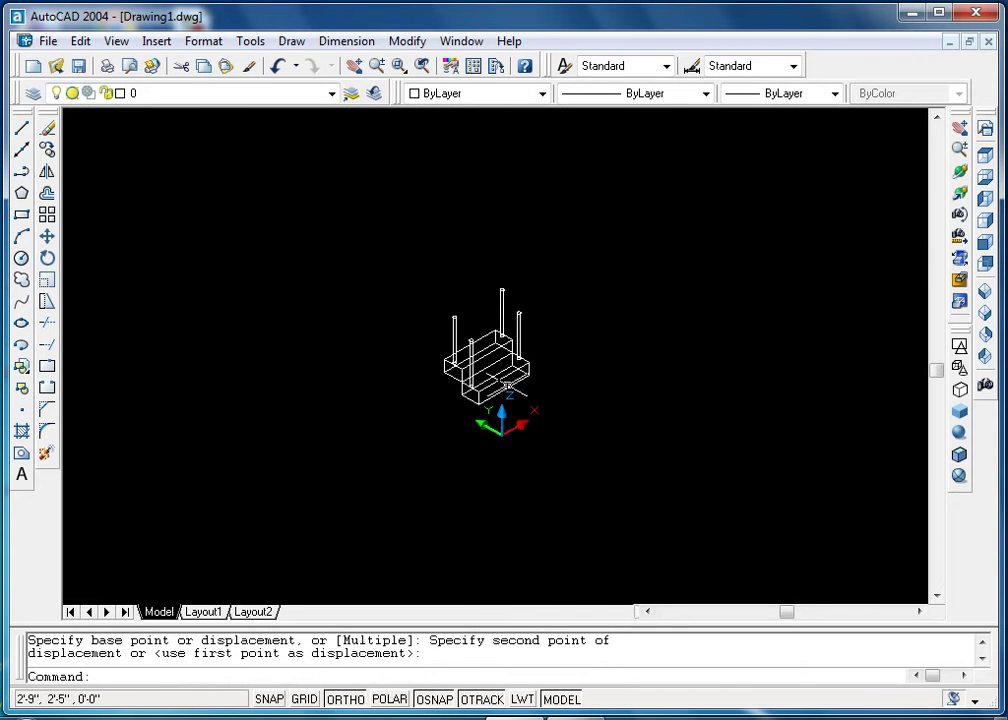
key("Escape")
key("Escape")
Copy both steps and their posts up above the existing ones
type("o")
key("Return")
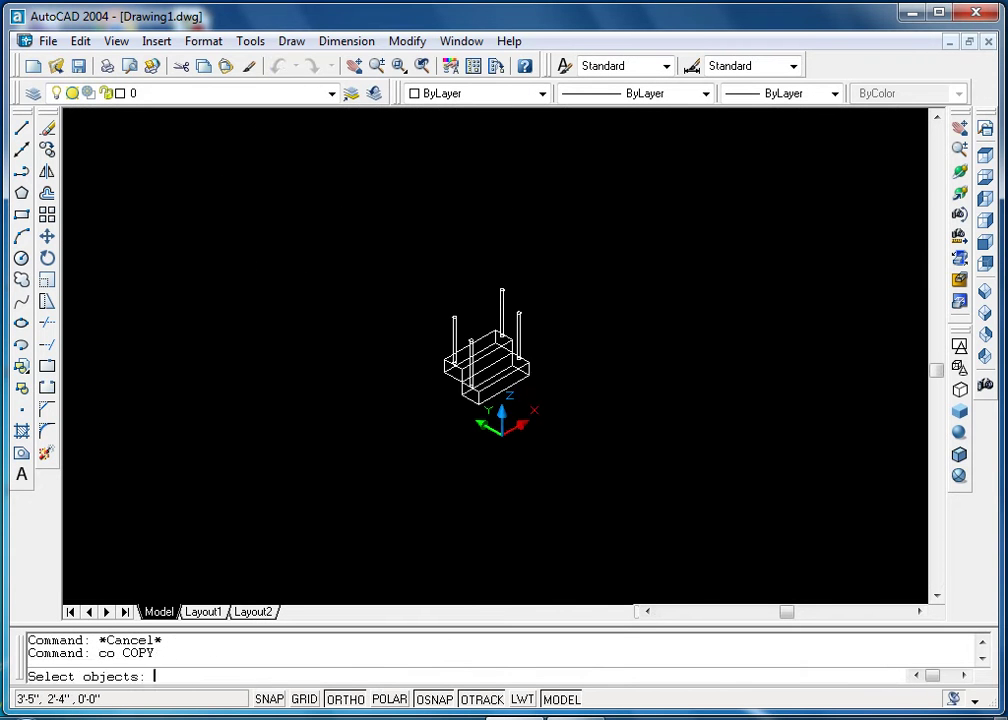
left_click(518, 315)
left_click(351, 407)
key("Return")
scroll(492, 400, "up", 2)
scroll(495, 385, "up", 2)
scroll(497, 389, "up", 2)
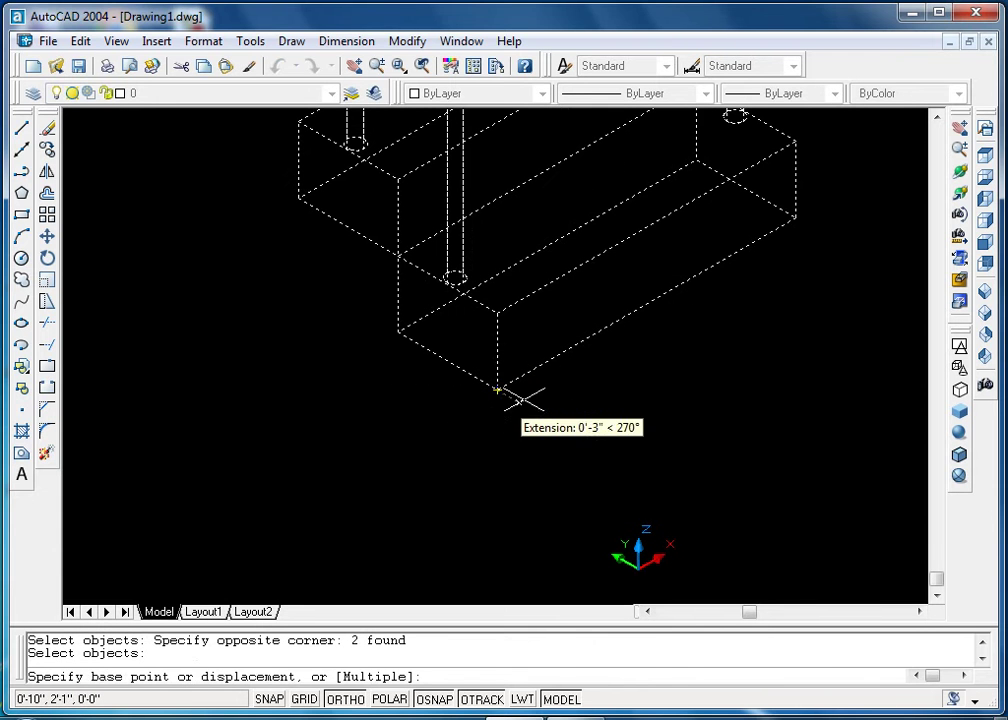
left_click(497, 389)
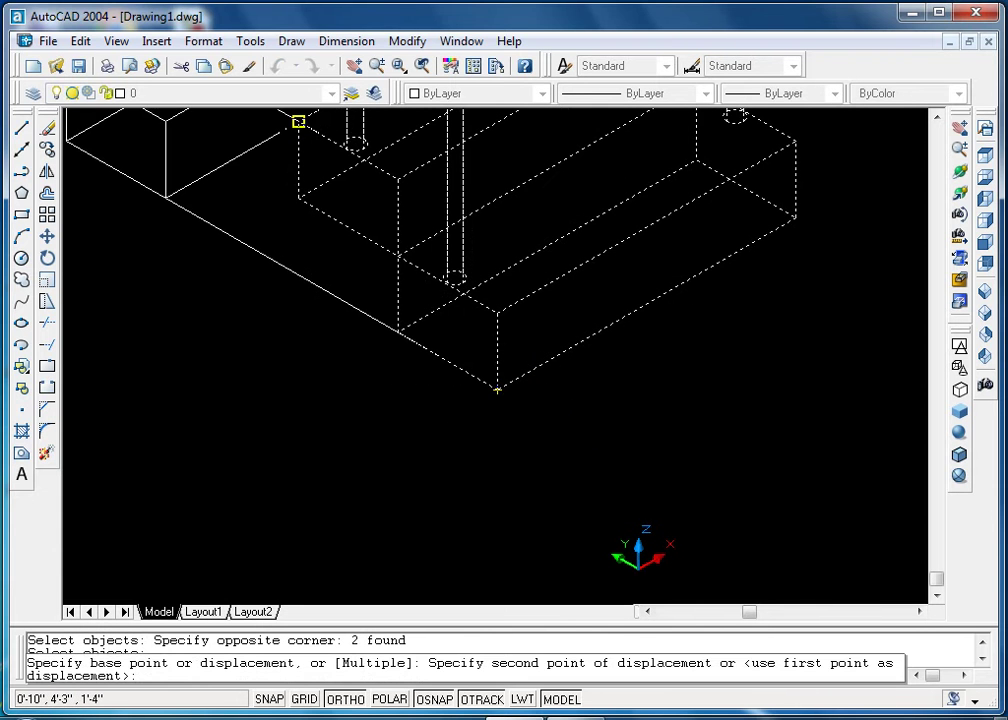
left_click(298, 121)
scroll(300, 125, "down", 2)
scroll(380, 280, "down", 2)
scroll(394, 308, "down", 1)
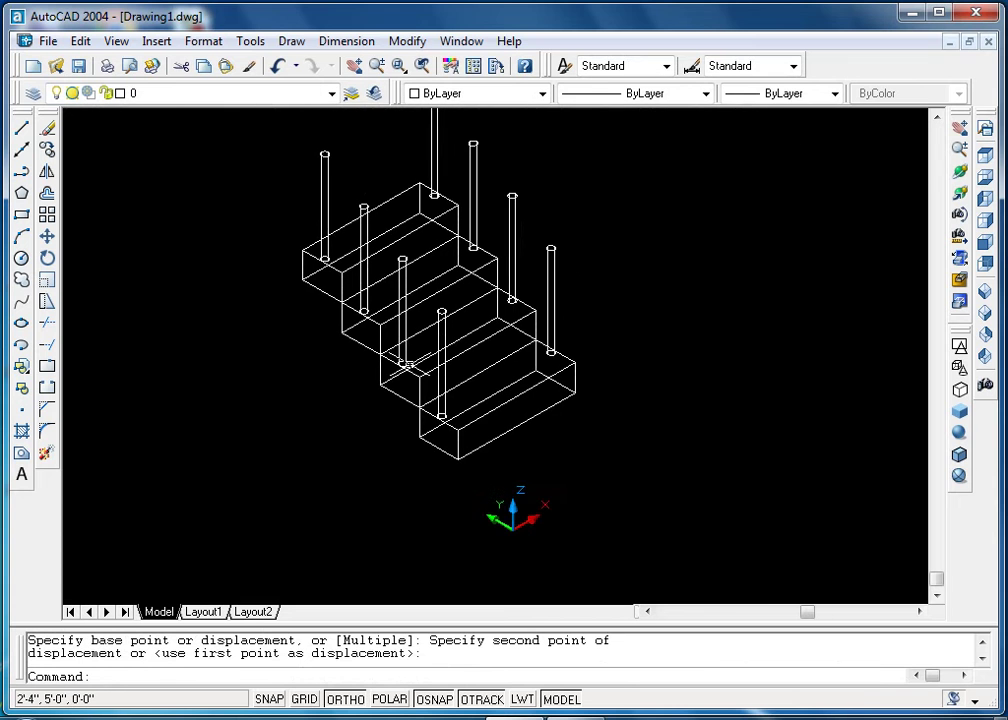
key("Escape")
key("Escape")
Copy all four steps and posts onto the top of the stair
type("co")
key("Return")
left_click(587, 216)
left_click(310, 412)
key("Return")
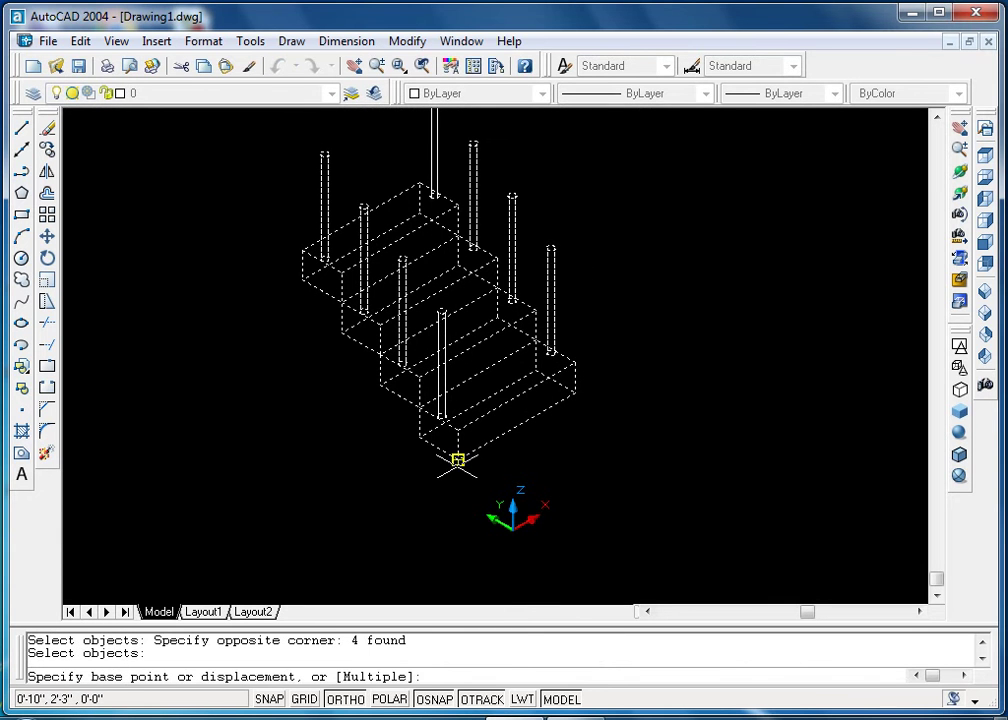
left_click(457, 460)
left_click(300, 248)
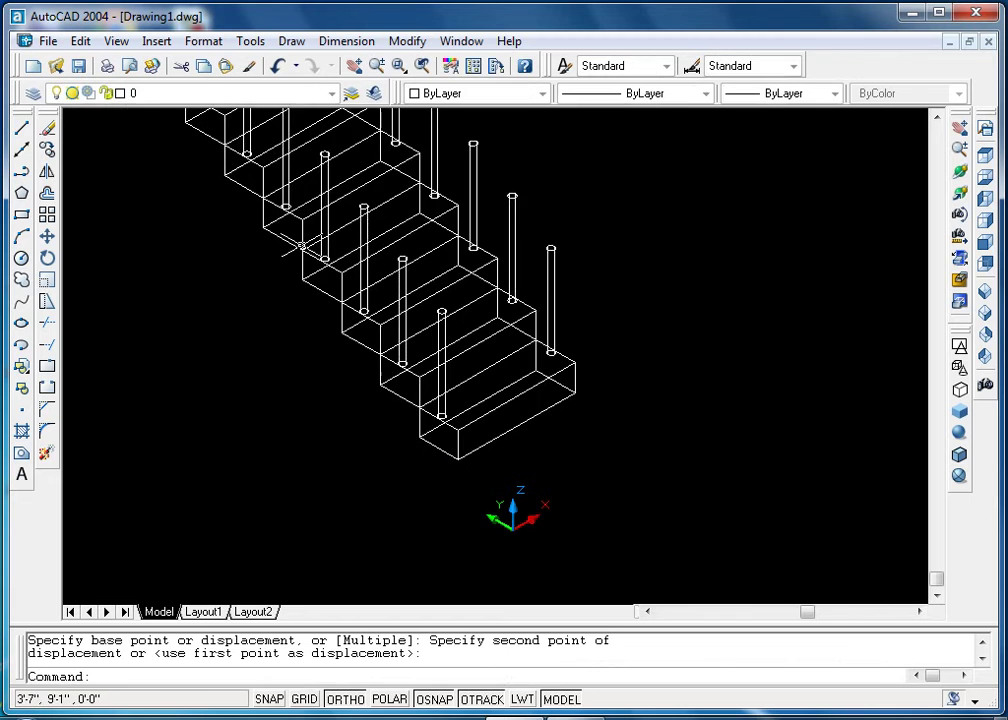
scroll(305, 250, "down", 3)
middle_click_drag(310, 248, 406, 380)
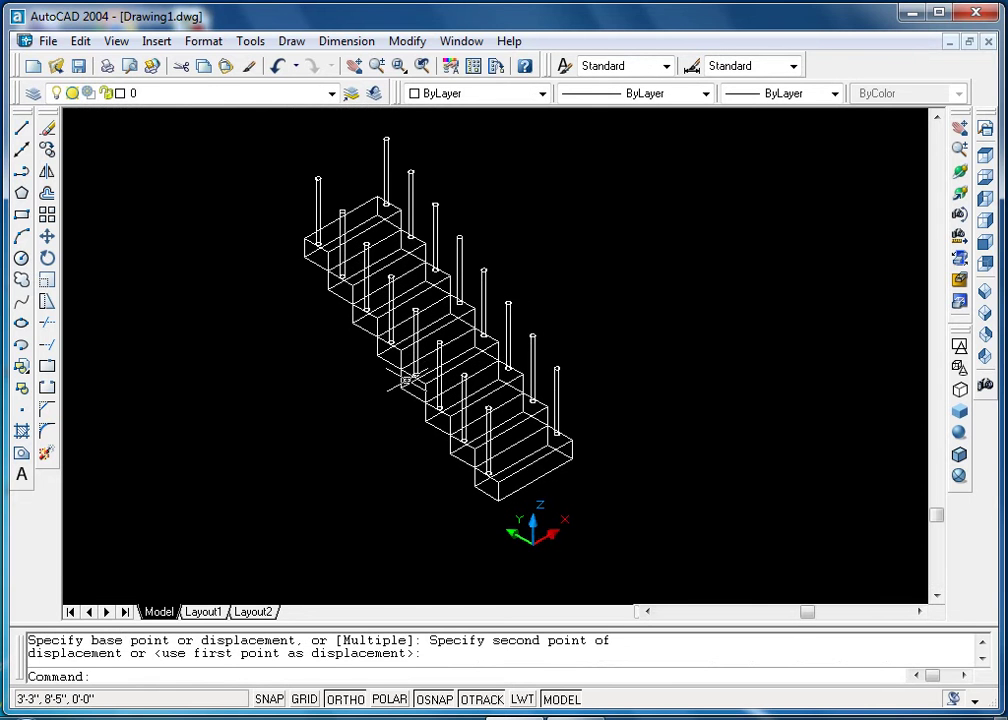
key("Escape")
key("Escape")
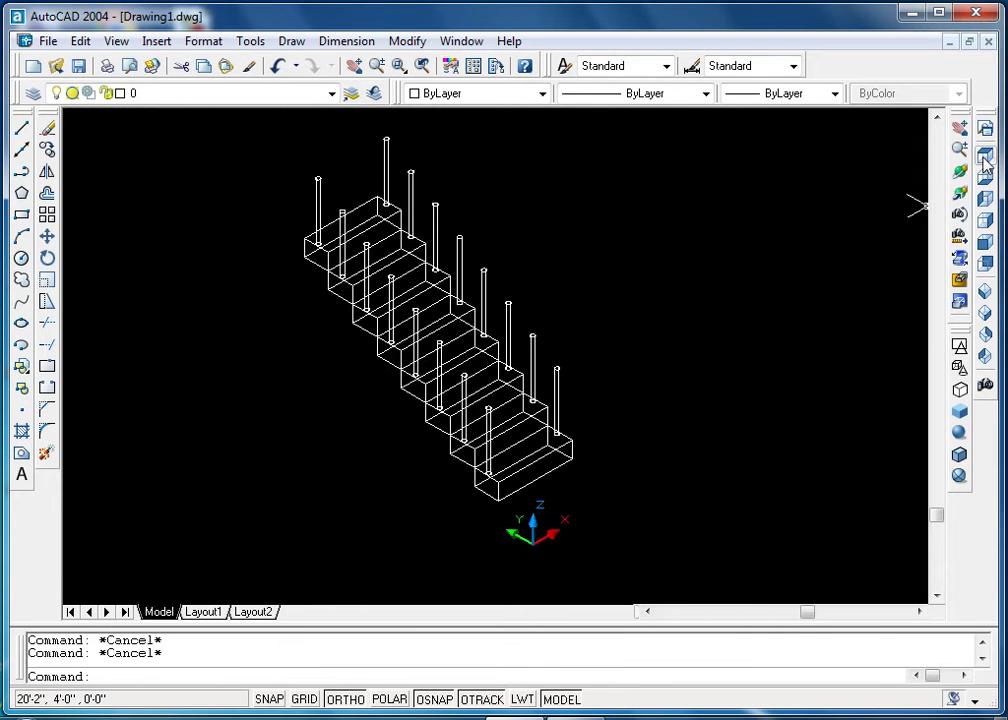
Switch to Top view and pan the staircase plan lower
left_click(985, 157)
middle_click_drag(566, 260, 569, 342)
scroll(540, 288, "down", 8)
scroll(537, 286, "up", 5)
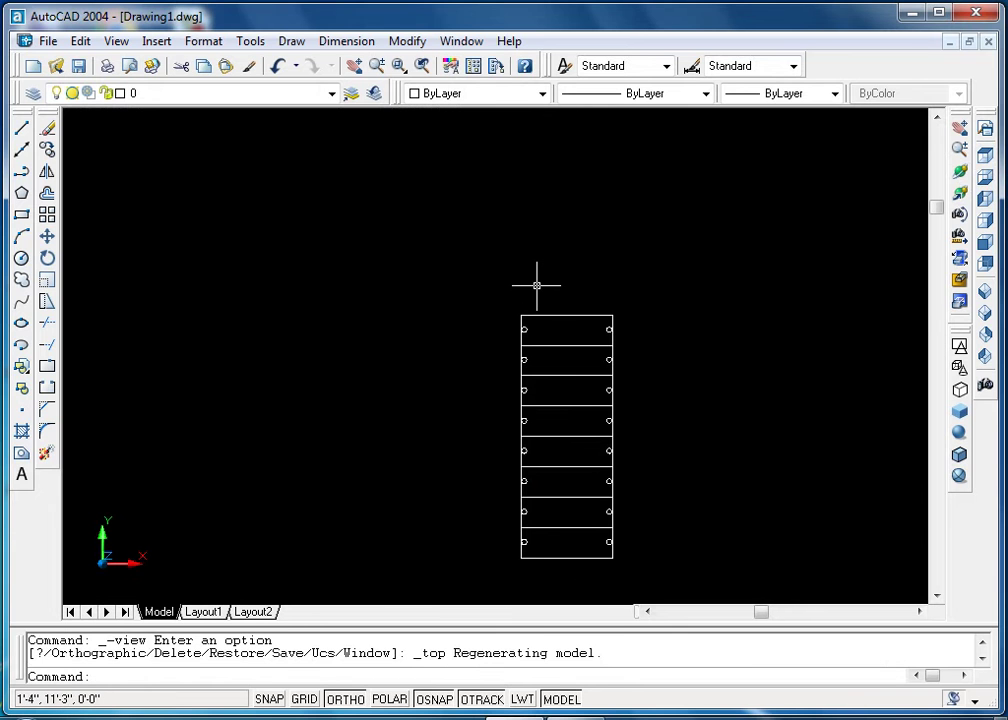
Draw a 6' by 3' rectangle just above the stairs
key("Escape")
key("Escape")
type("rec")
key("Return")
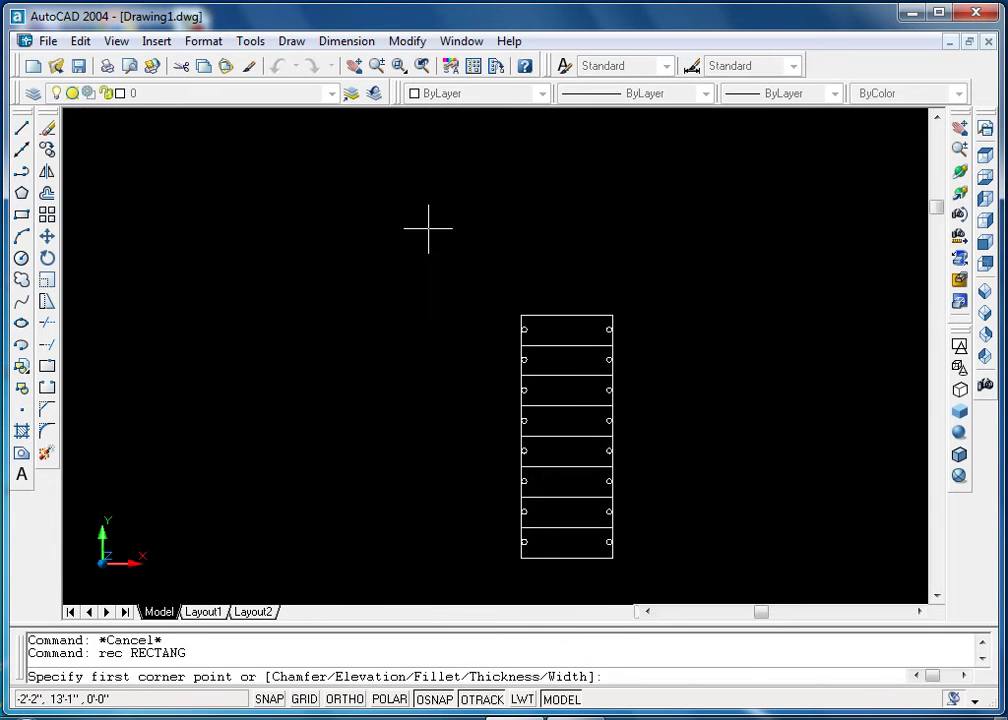
left_click(385, 209)
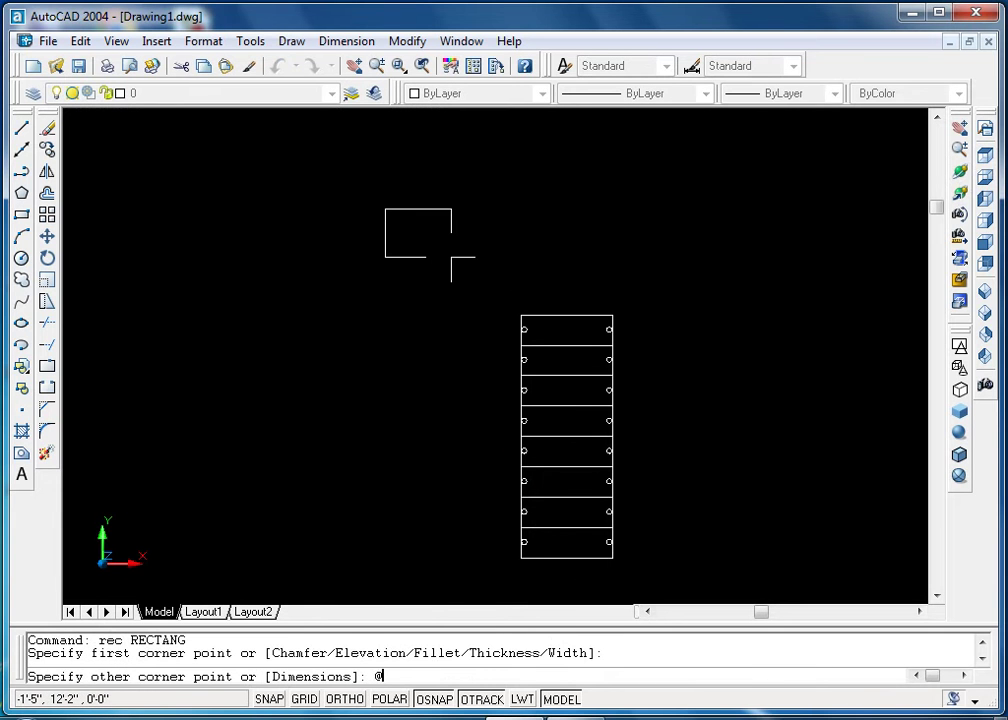
type("@6',3")
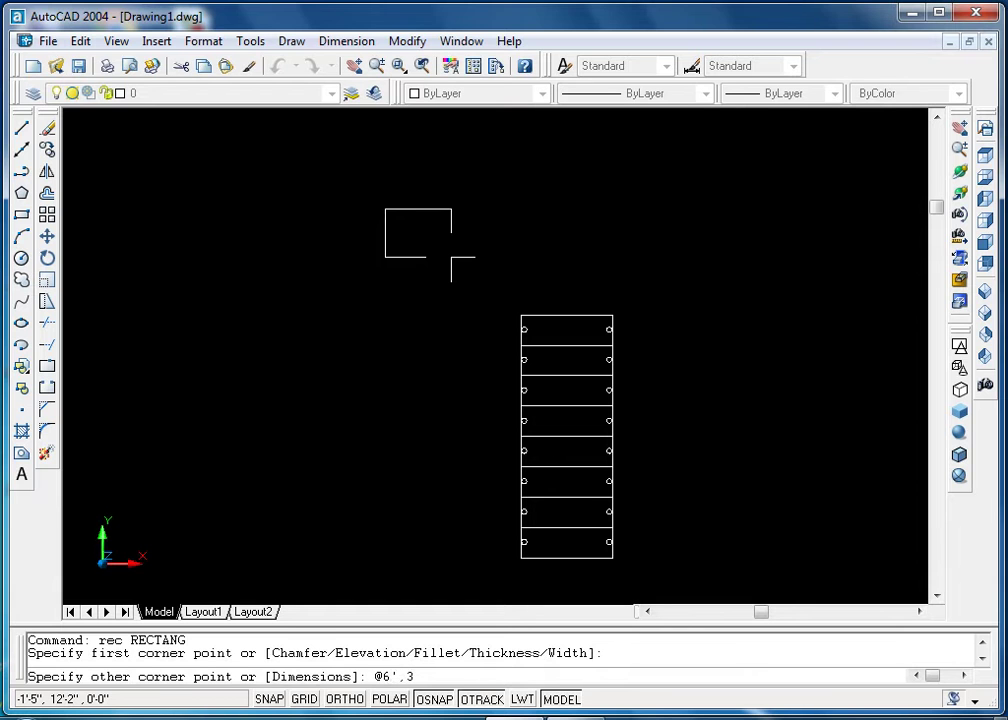
type("'")
key("Return")
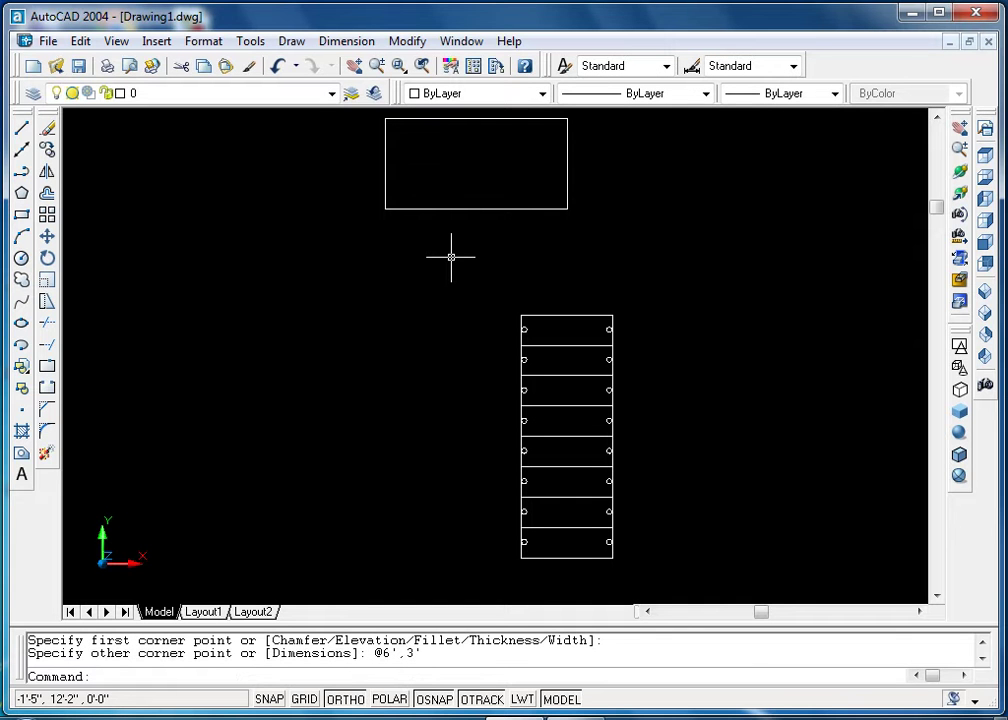
Extrude the rectangle 8 units high with no taper to form the landing
key("Escape")
key("Escape")
type("ext")
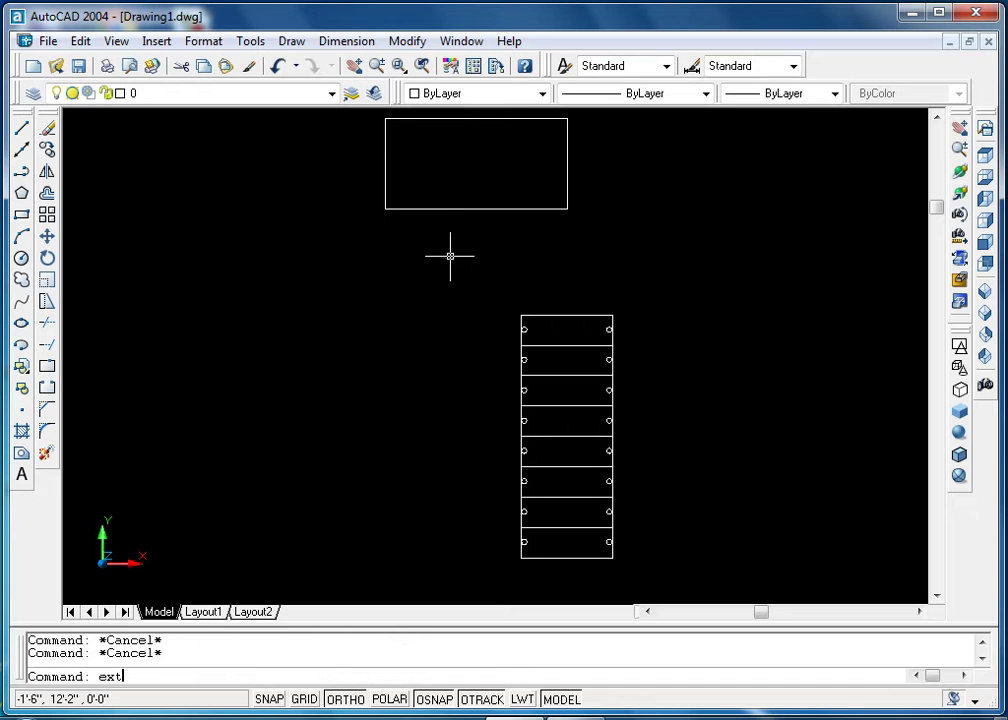
key("Return")
left_click(492, 208)
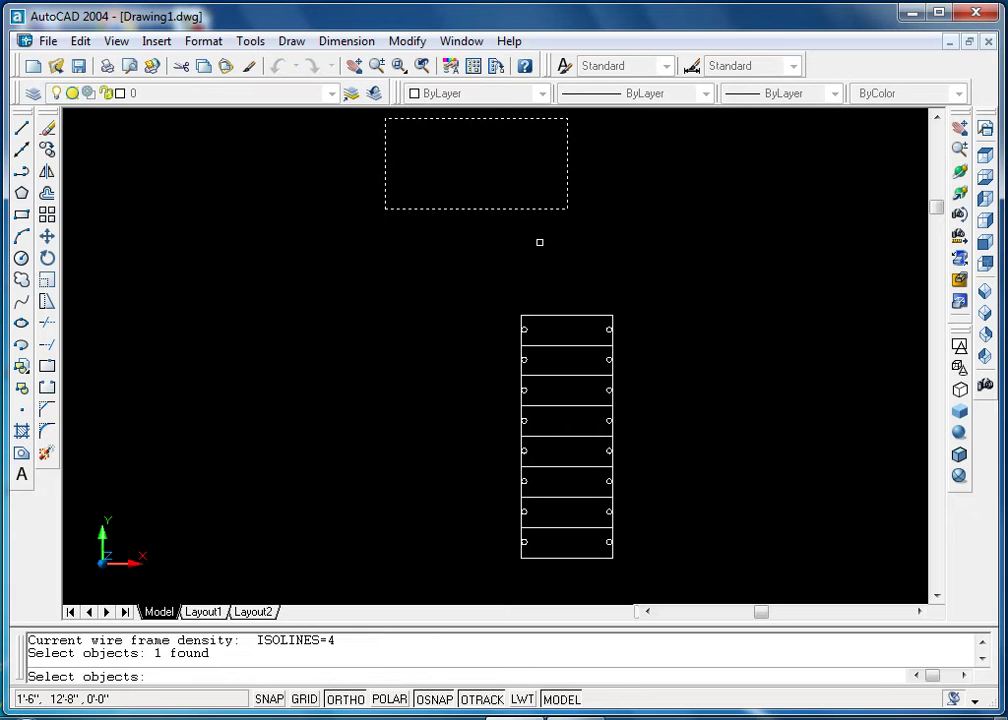
key("Return")
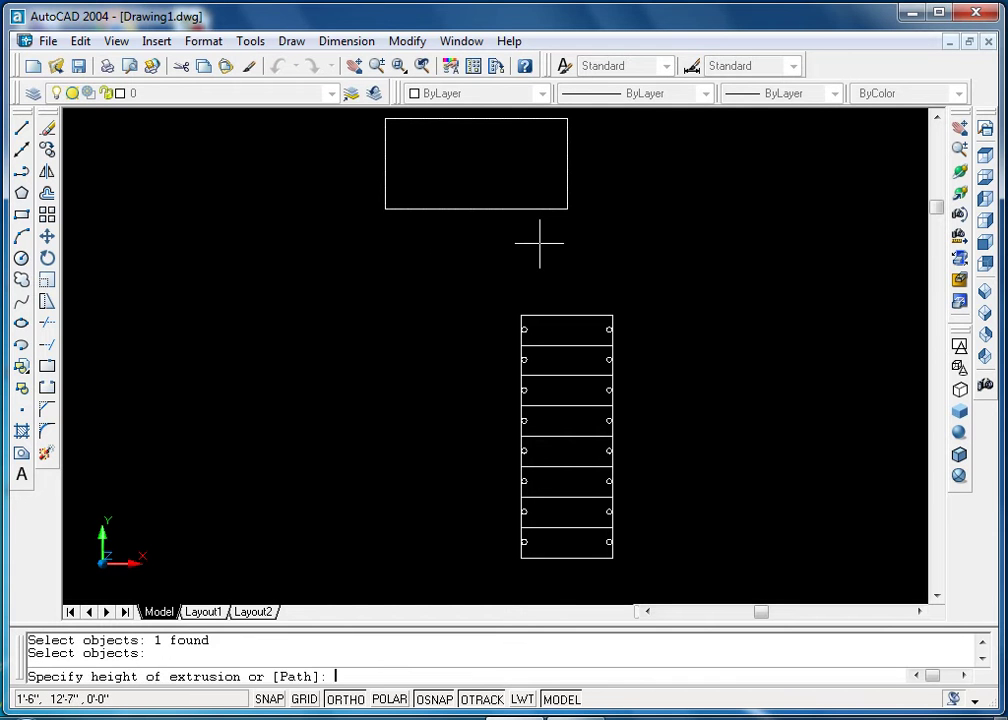
type("8")
key("Return")
key("Return")
scroll(531, 188, "down", 2)
middle_click_drag(531, 188, 535, 262)
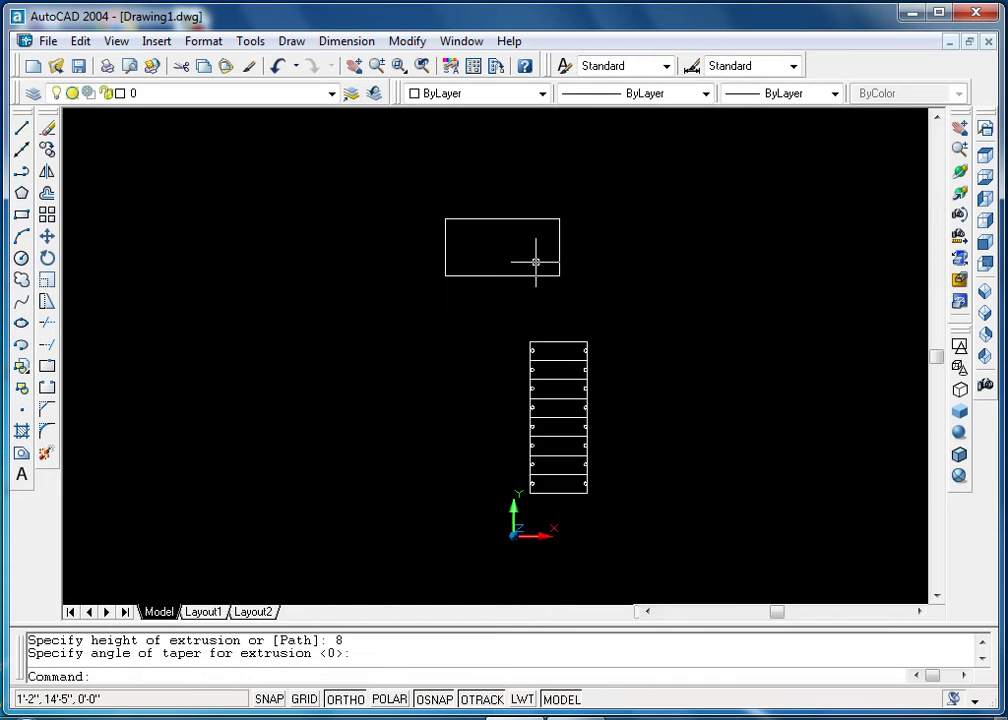
scroll(535, 262, "up", 5)
key("Escape")
key("Escape")
Draw a 2-unit diameter circle at the landing rectangle's corner
type("c")
key("Return")
scroll(549, 261, "up", 3)
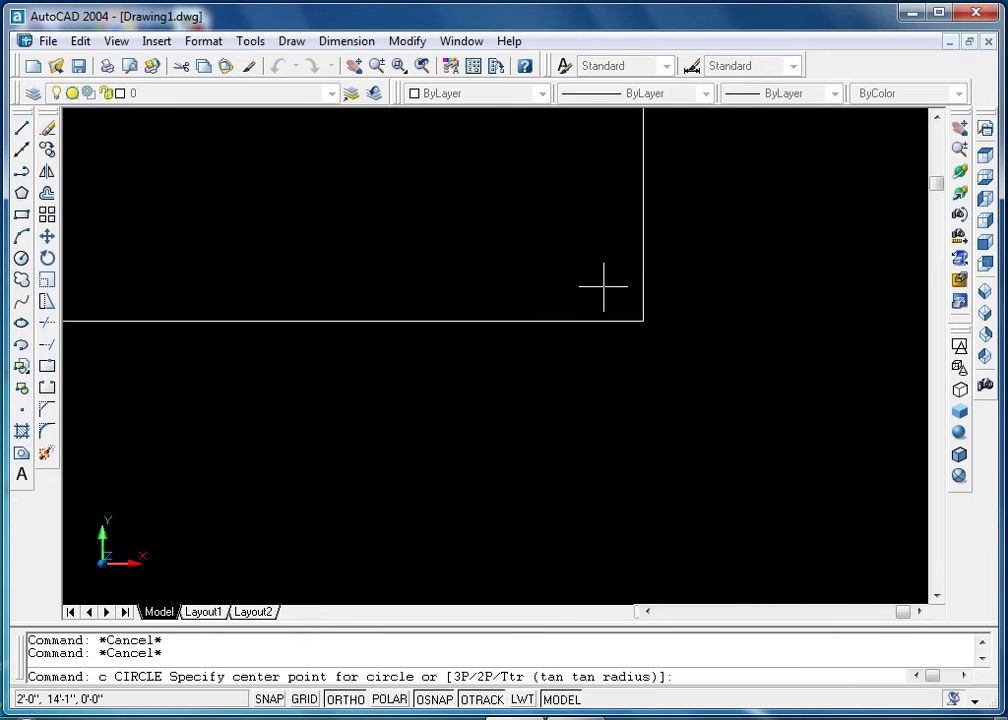
left_click(618, 288)
type("d")
key("Return")
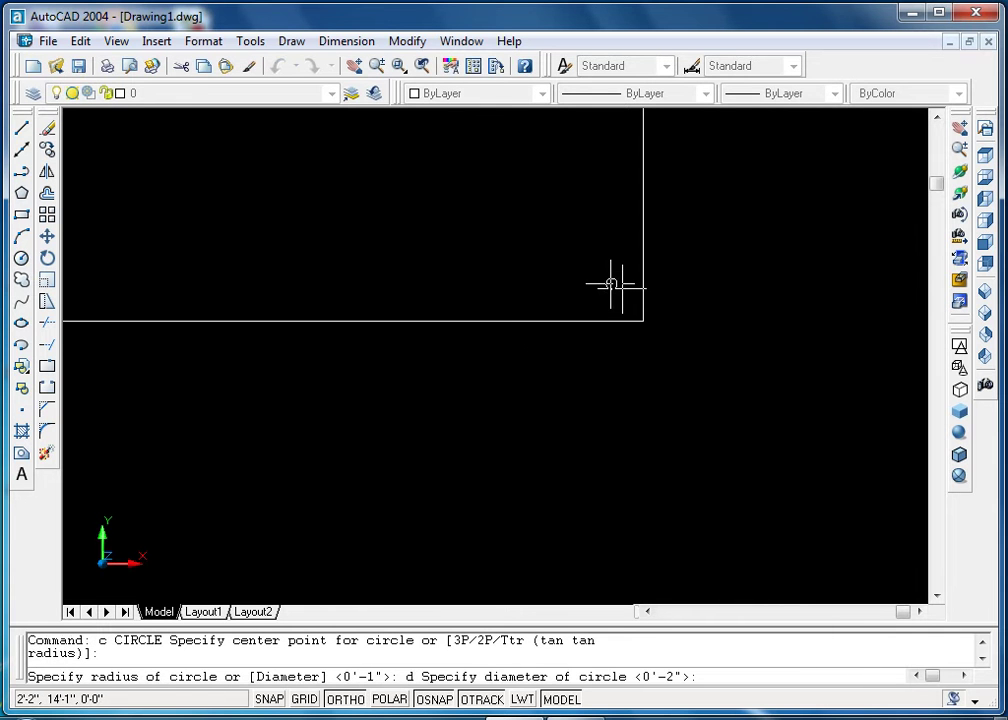
key("Return")
scroll(612, 281, "down", 2)
scroll(630, 295, "down", 2)
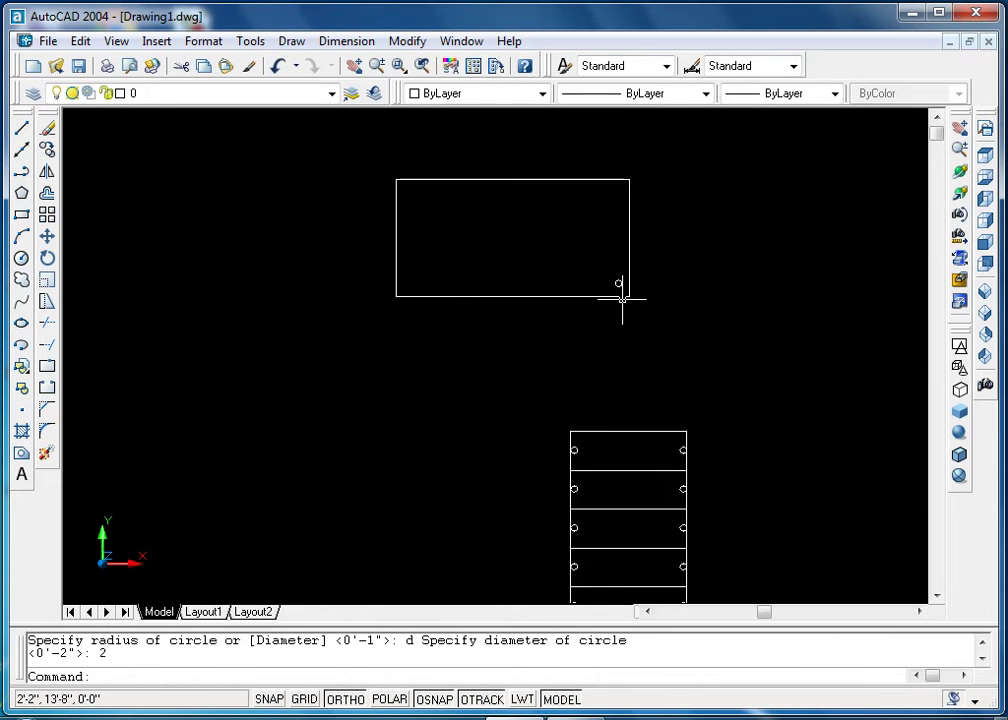
scroll(630, 298, "up", 5)
key("Escape")
key("Escape")
Move the landing rectangle and its corner circle to the top step of the stairs
type("m")
key("Return")
left_click(616, 268)
scroll(620, 272, "down", 2)
scroll(680, 300, "down", 1)
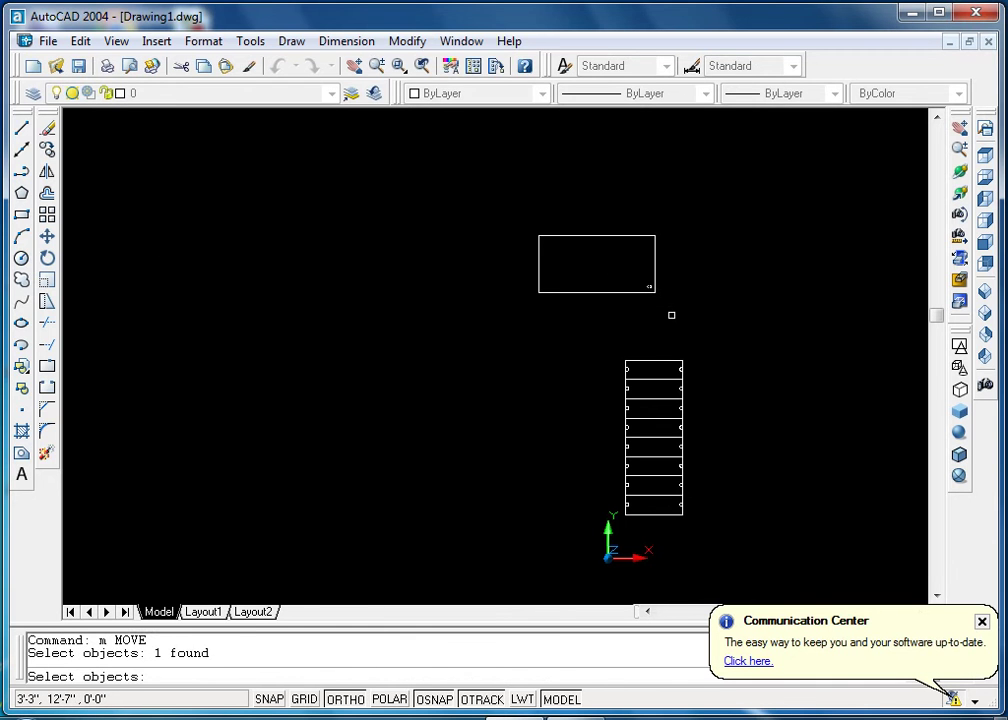
key("Escape")
key("Escape")
type("m")
key("Return")
left_click(711, 245)
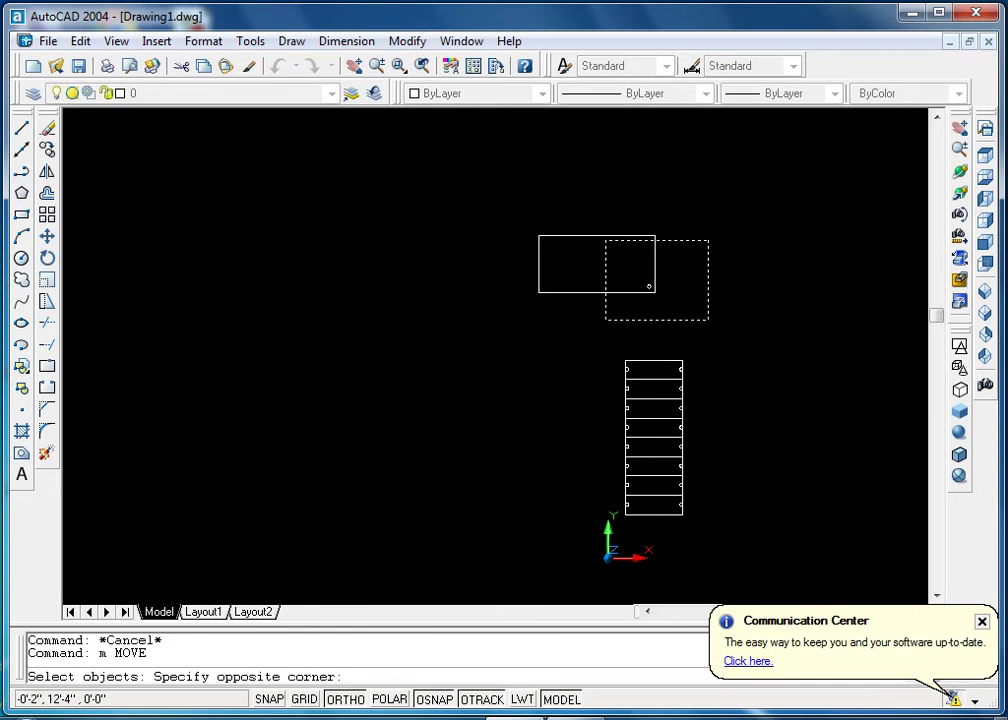
left_click(649, 322)
left_click(654, 291)
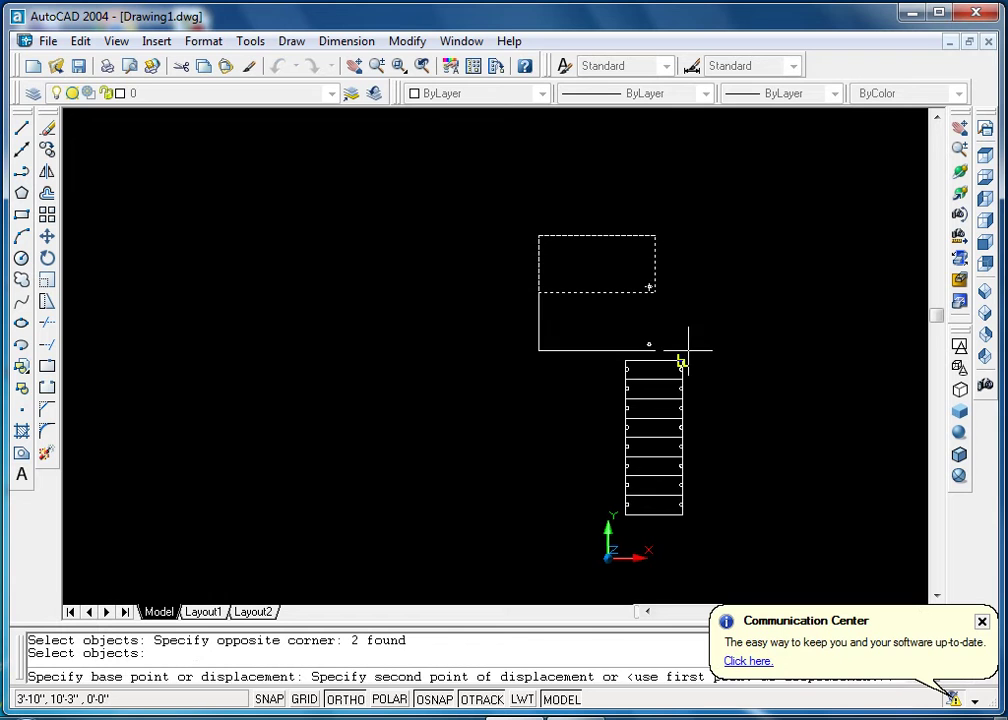
left_click(682, 352)
Erase the stray circle left behind
scroll(682, 352, "up", 2)
scroll(675, 331, "up", 1)
left_click(656, 305)
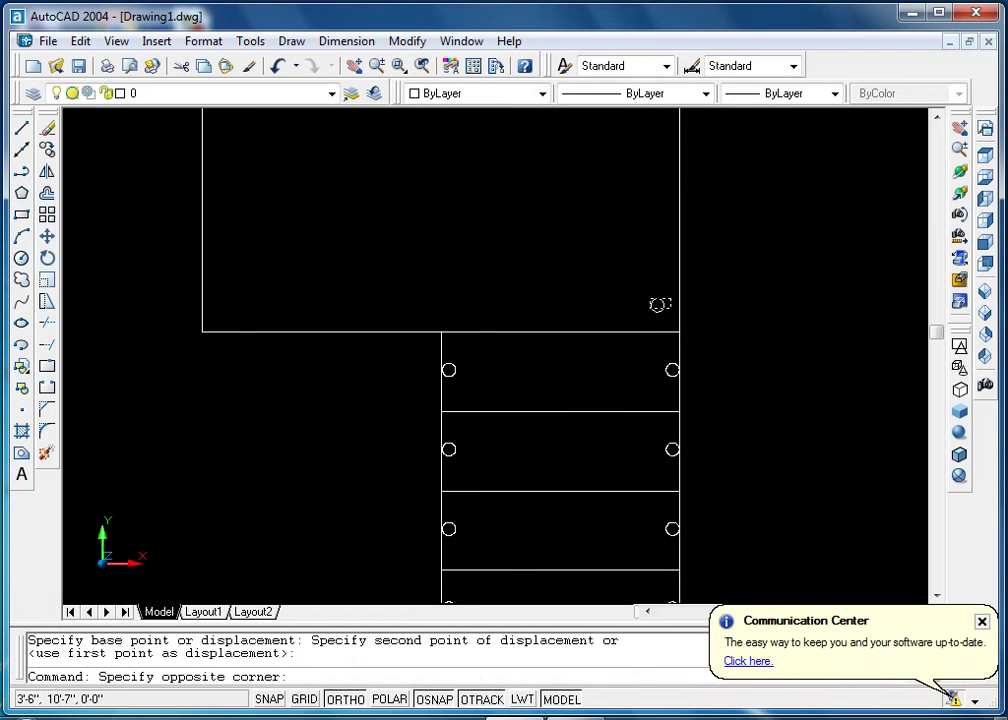
left_click(757, 366)
key("Delete")
key("Escape")
key("Escape")
key("Return")
Draw another 2-unit diameter circle for a landing post
scroll(635, 388, "up", 6)
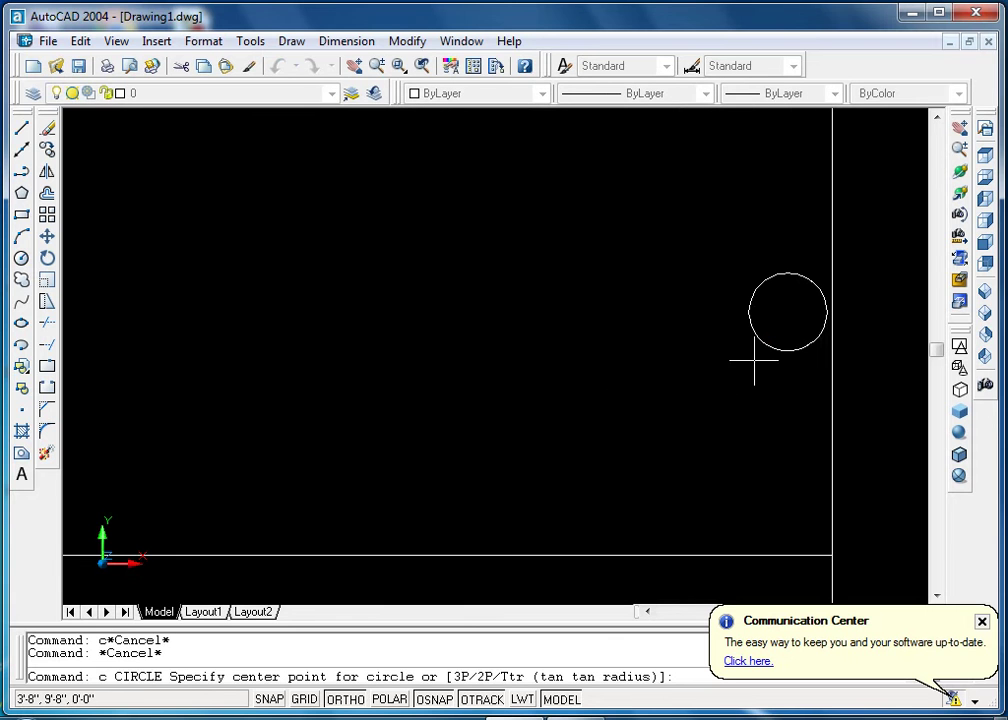
left_click(789, 313)
type("d")
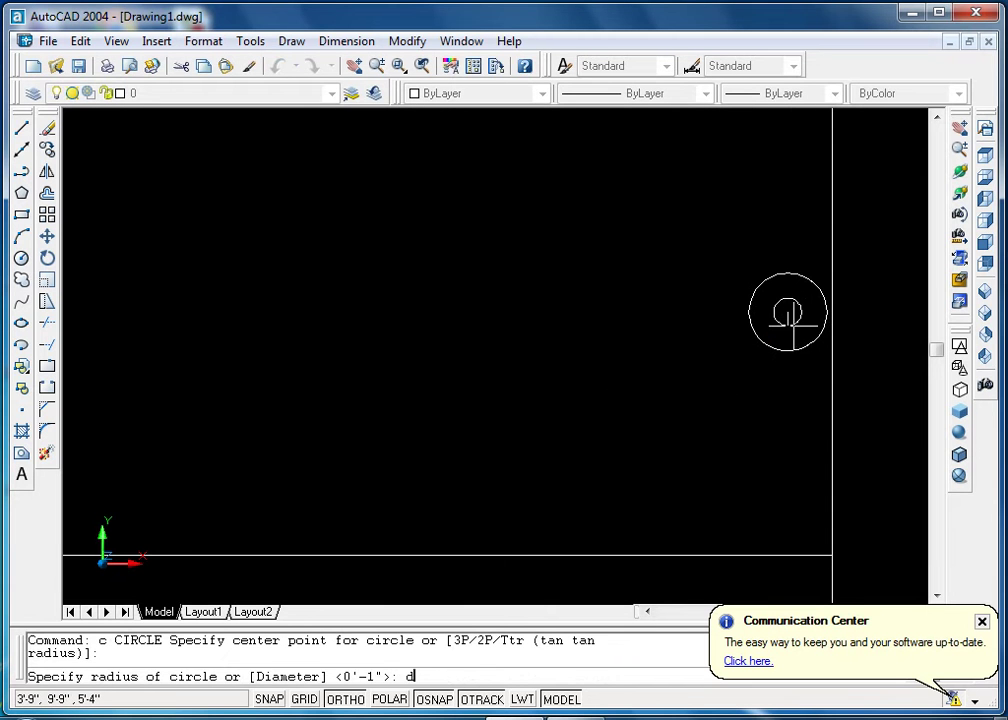
key("Return")
key("Return")
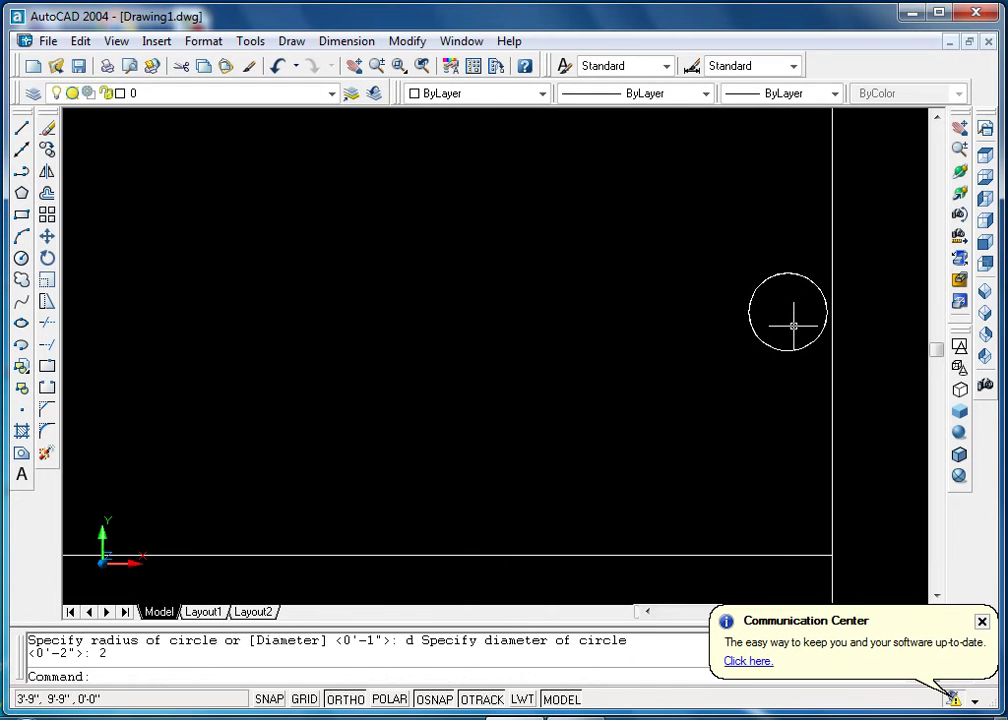
scroll(800, 325, "down", 4)
key("Escape")
key("Escape")
type("m")
key("Return")
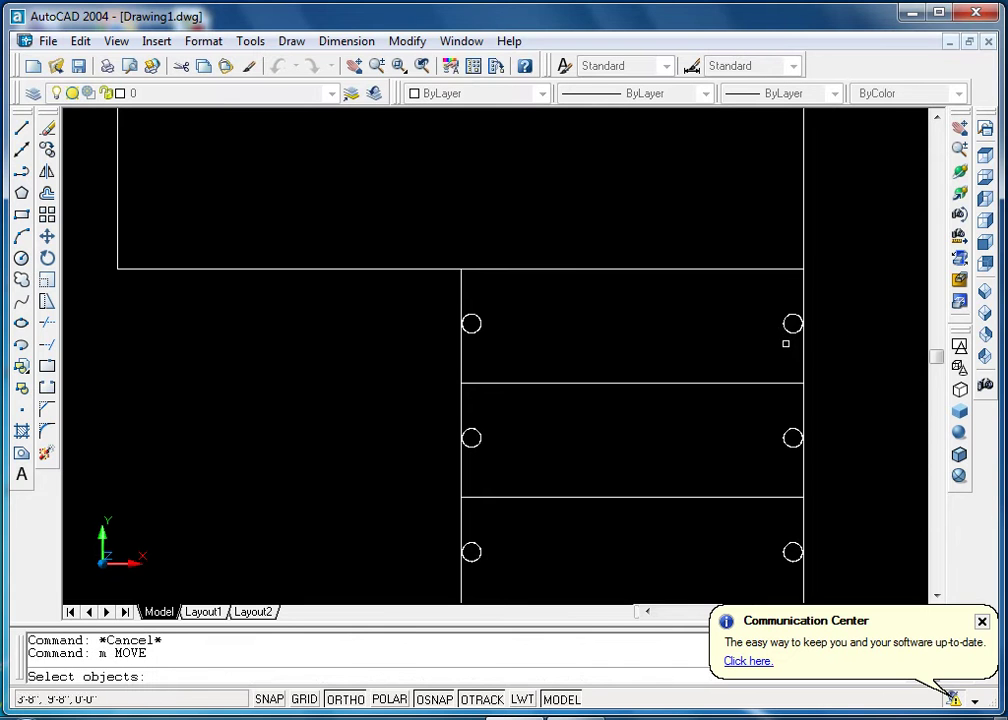
Move the corner circle onto the landing's edge
left_click(790, 326)
scroll(700, 340, "down", 8)
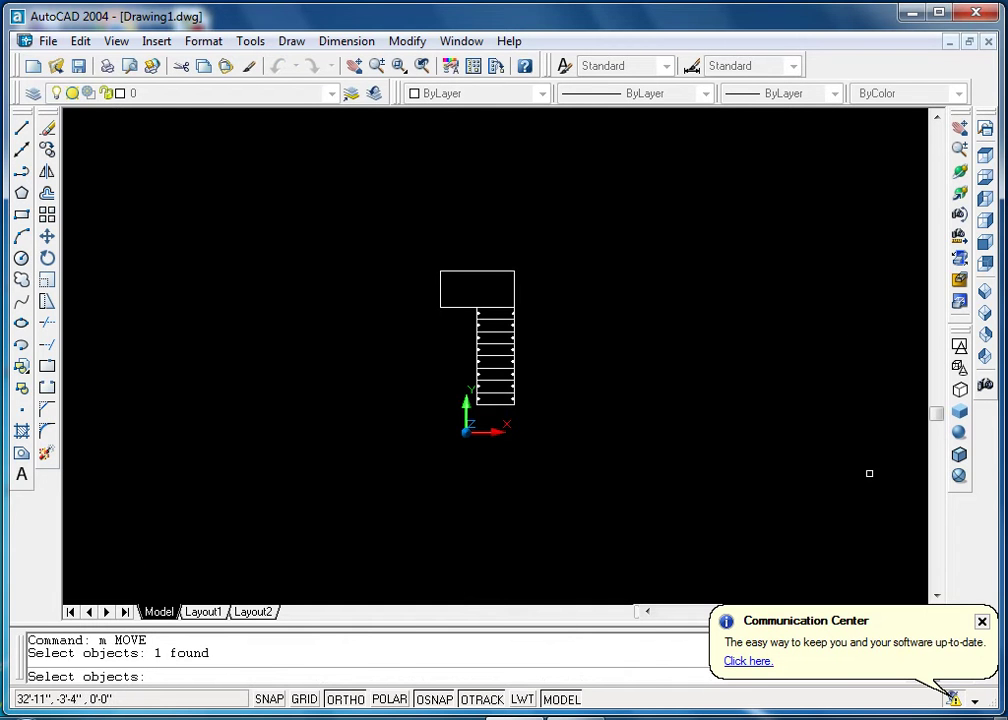
scroll(551, 326, "up", 5)
key("Return")
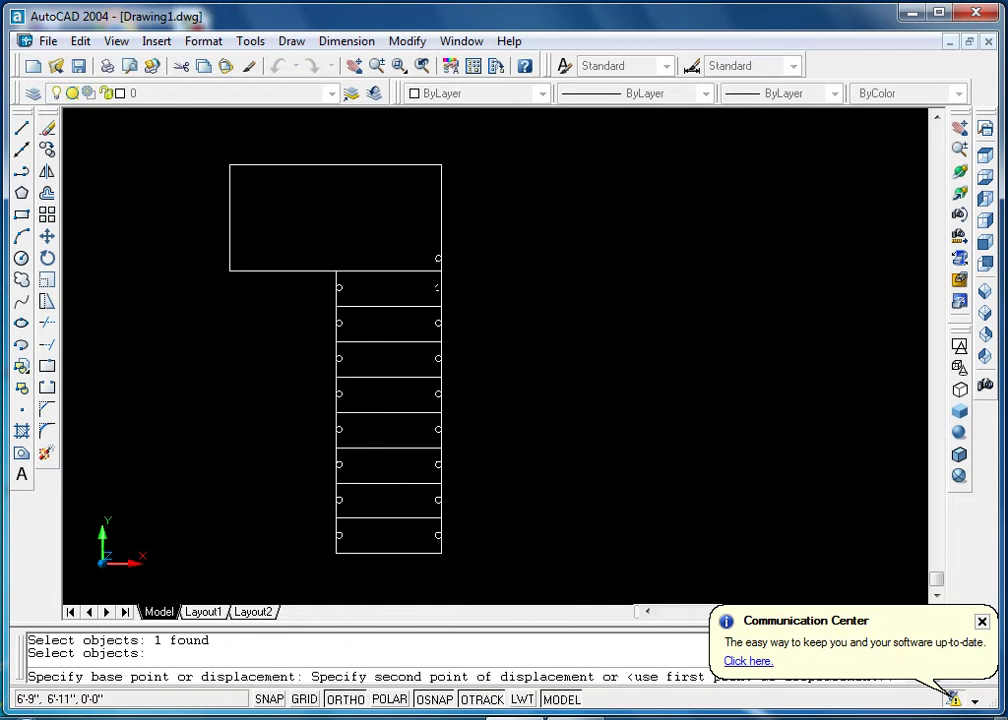
scroll(465, 305, "up", 3)
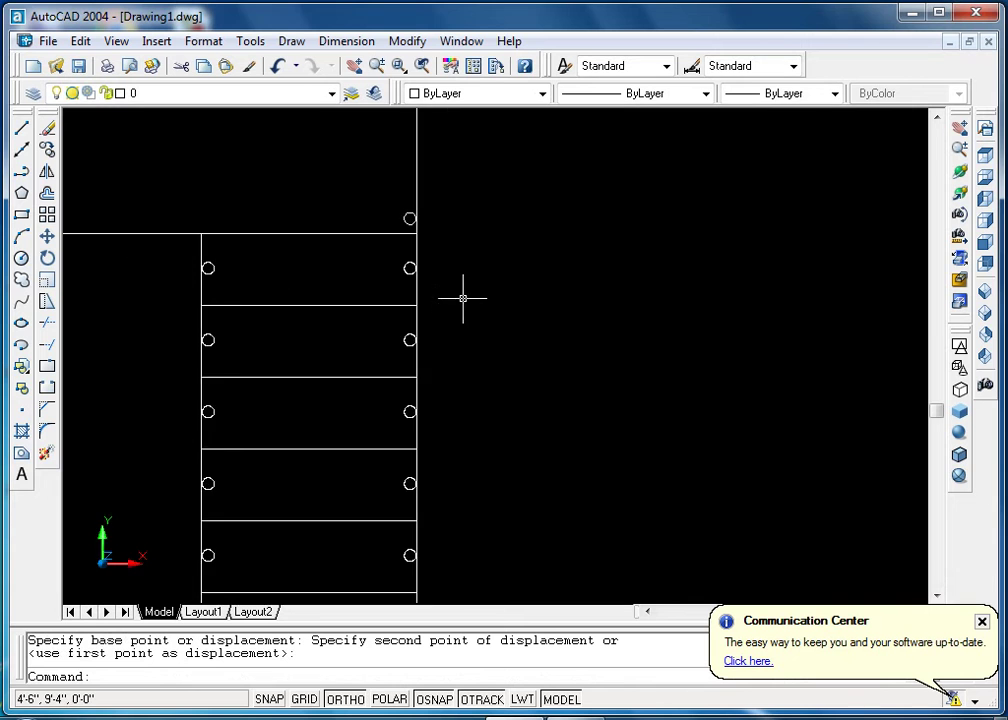
middle_click_drag(463, 299, 517, 403)
scroll(465, 338, "up", 1)
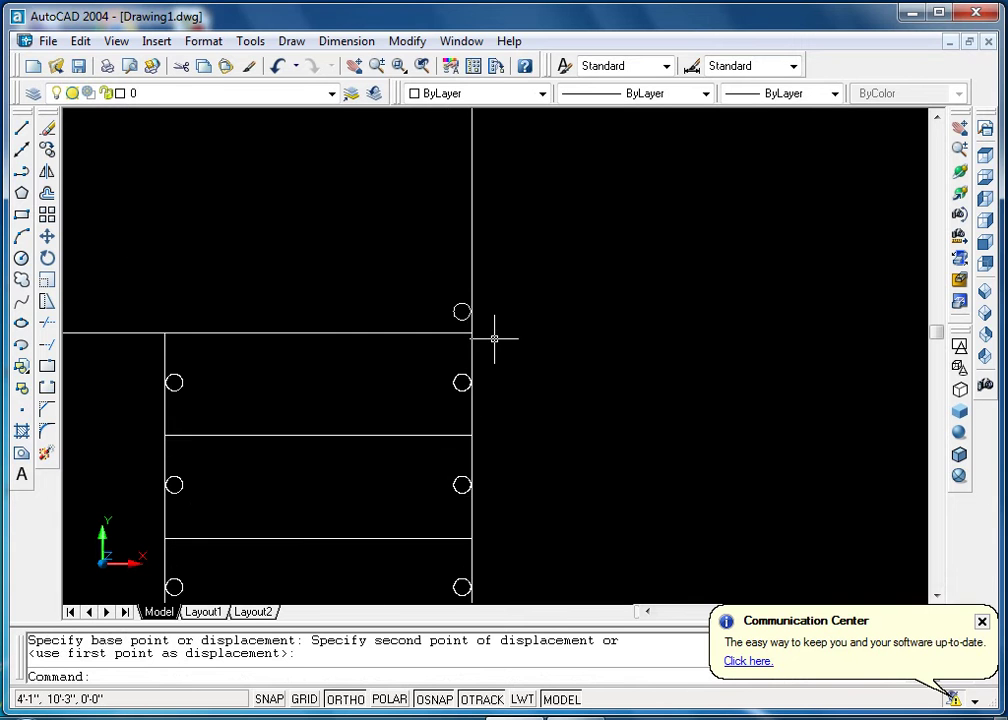
type("m")
key("Return")
left_click(464, 317)
key("Return")
left_click(561, 343)
left_click(561, 336)
key("Escape")
key("Escape")
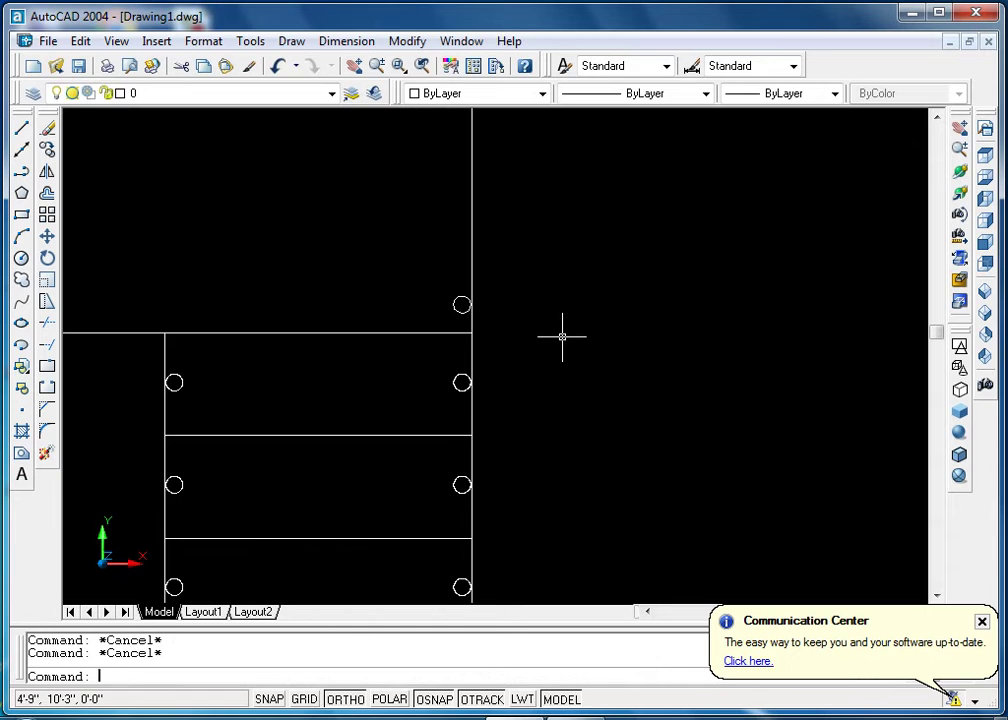
type("ext")
Extrude the landing corner circle up into a post
key("Return")
left_click(472, 293)
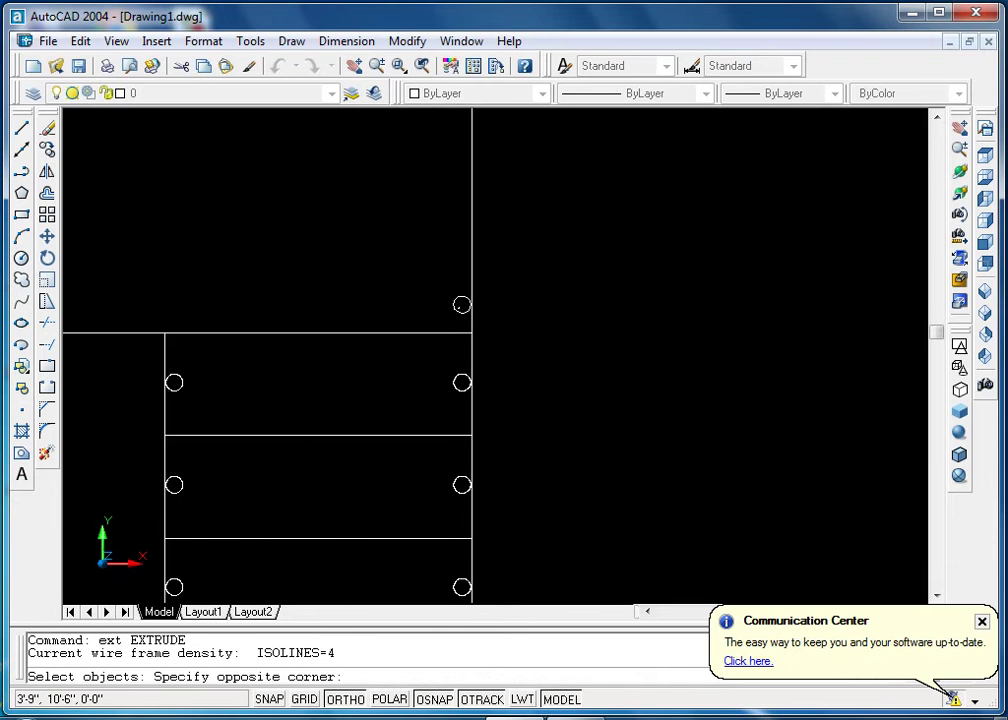
left_click(448, 318)
key("Return")
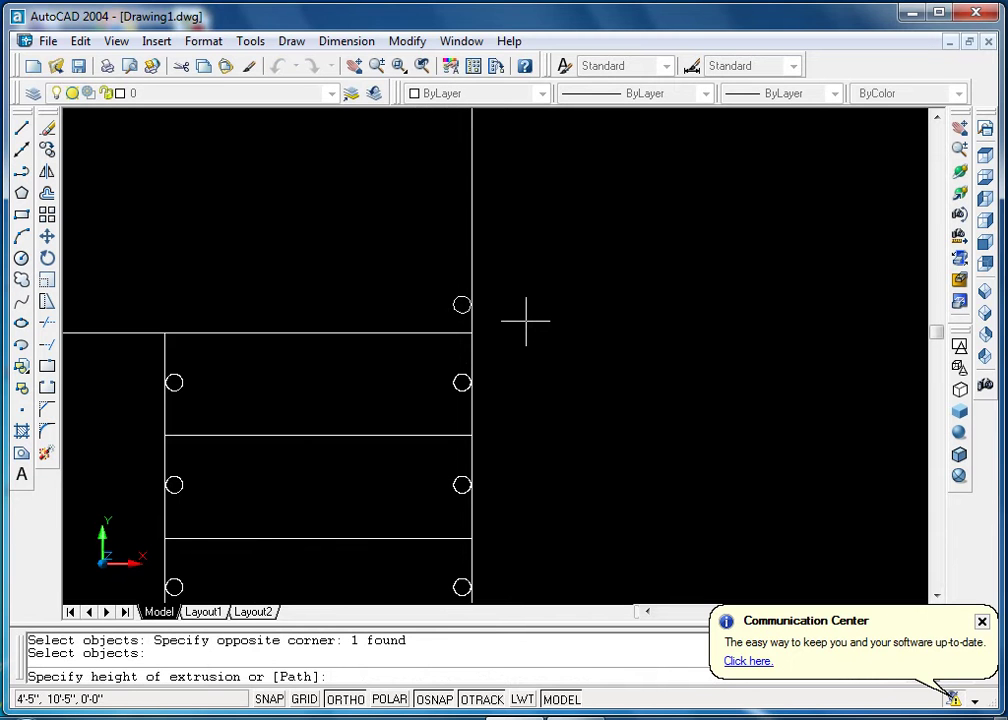
type("3'")
key("Return")
scroll(510, 326, "down", 2)
key("Escape")
key("Escape")
Copy the post circle to the landing's top-right corner
type("o")
key("Return")
left_click(480, 314)
key("Return")
left_click(571, 355)
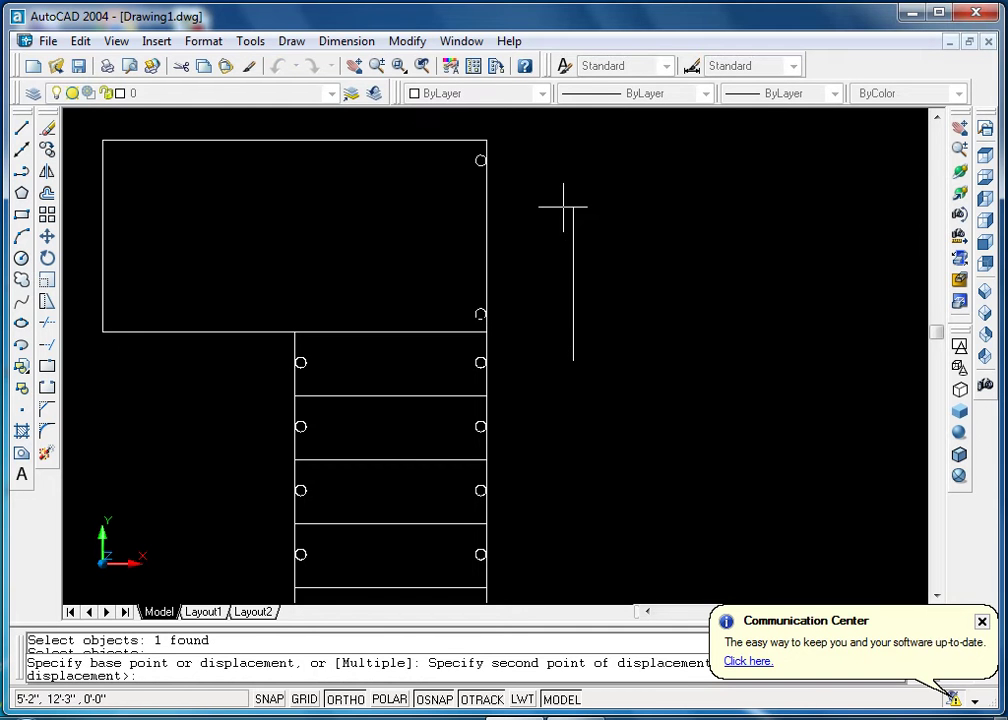
left_click(575, 207)
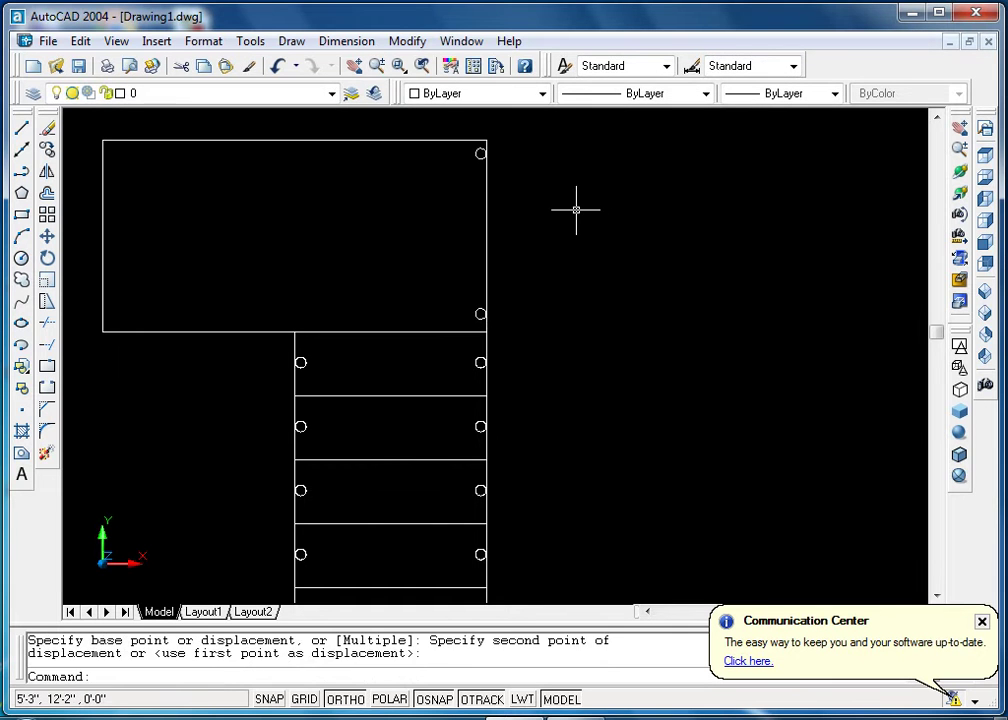
key("Escape")
key("Escape")
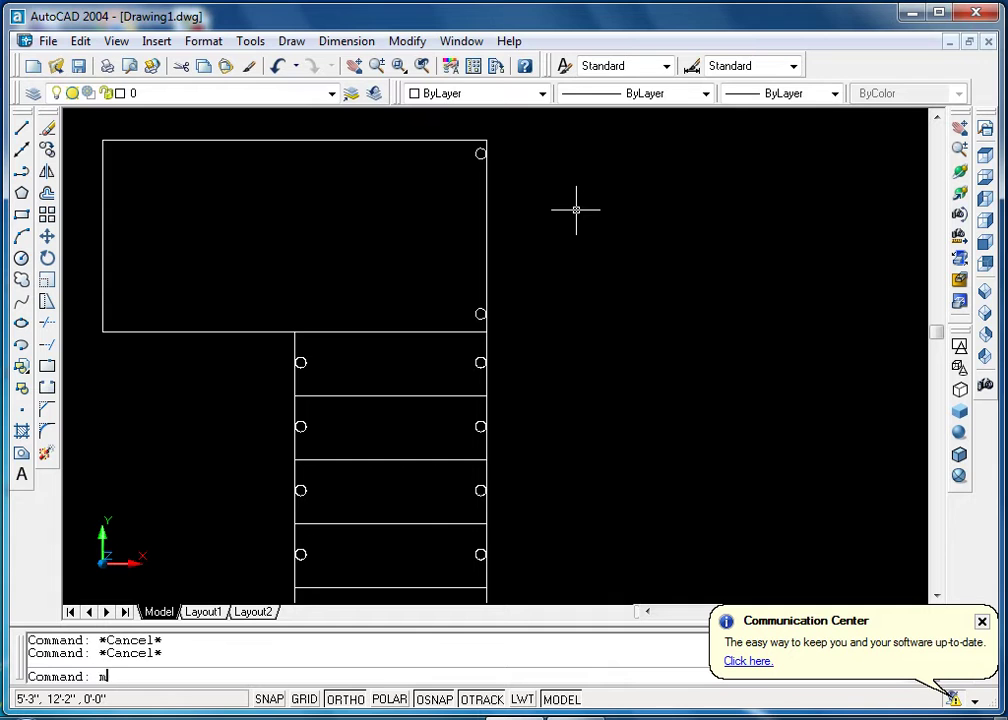
Mirror the two landing circles about the landing's midline, keeping the originals
type("i")
key("Return")
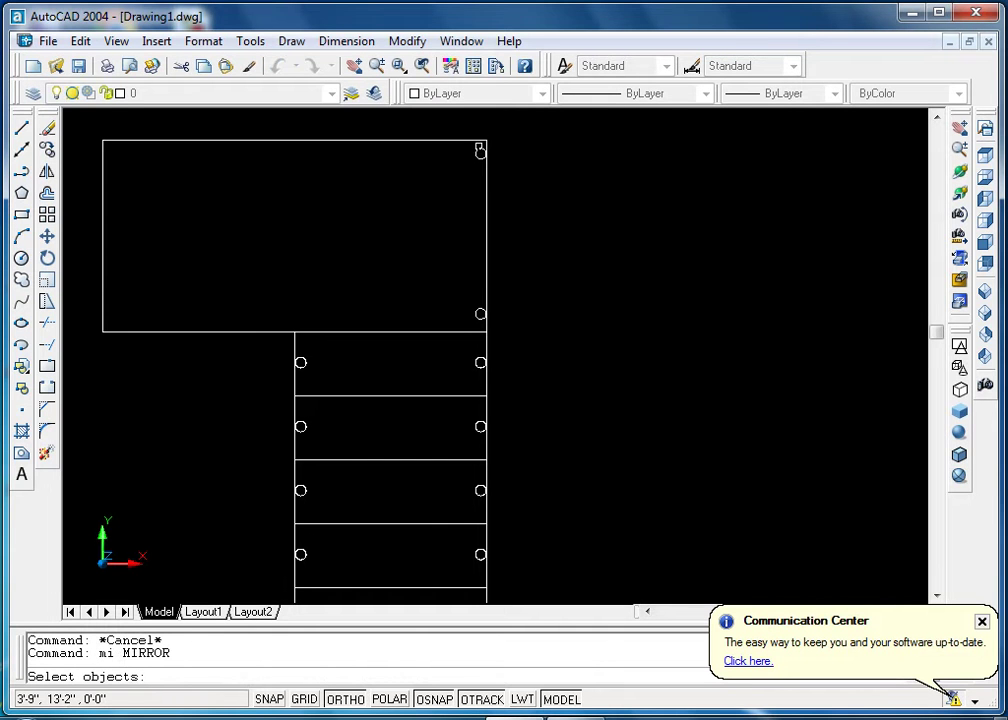
left_click(480, 147)
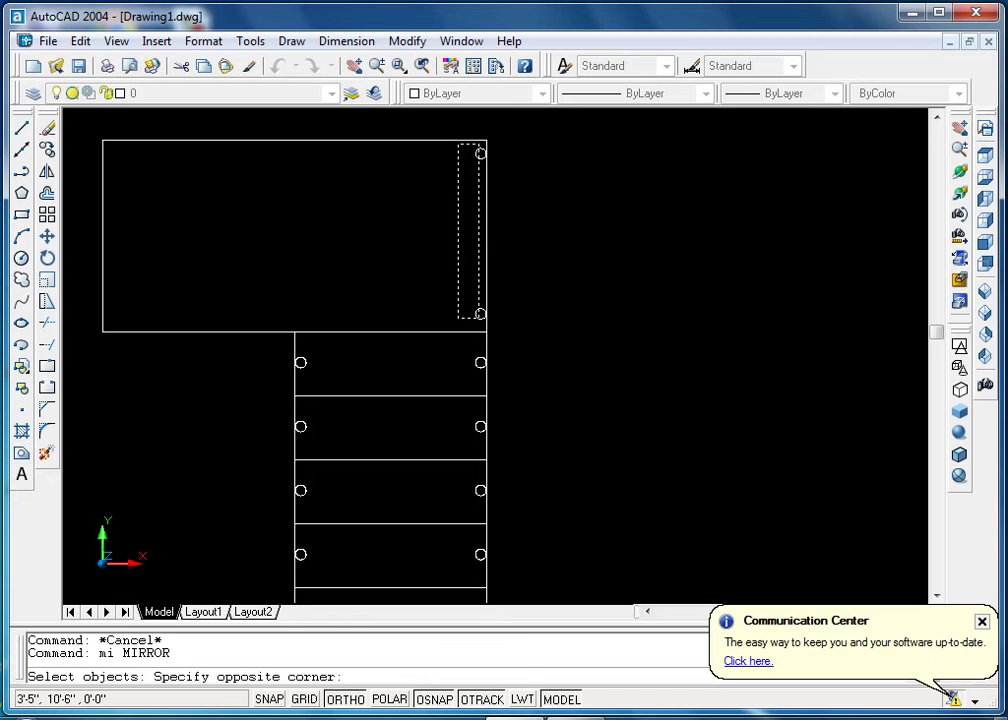
left_click(462, 302)
key("Return")
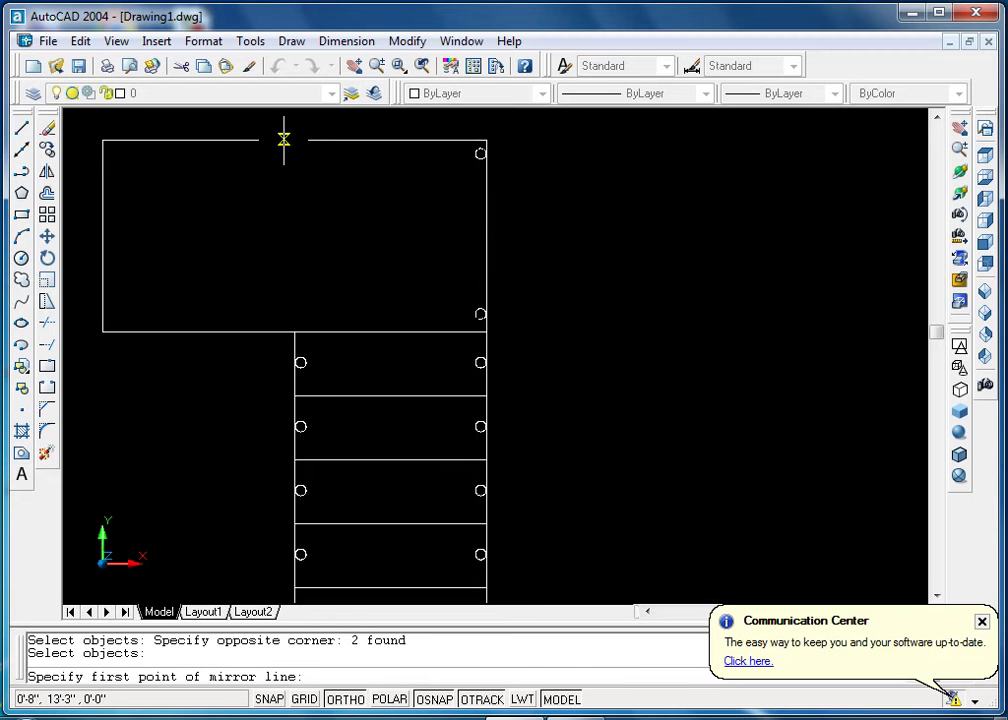
left_click(292, 140)
left_click(292, 194)
right_click(312, 209)
left_click(318, 208)
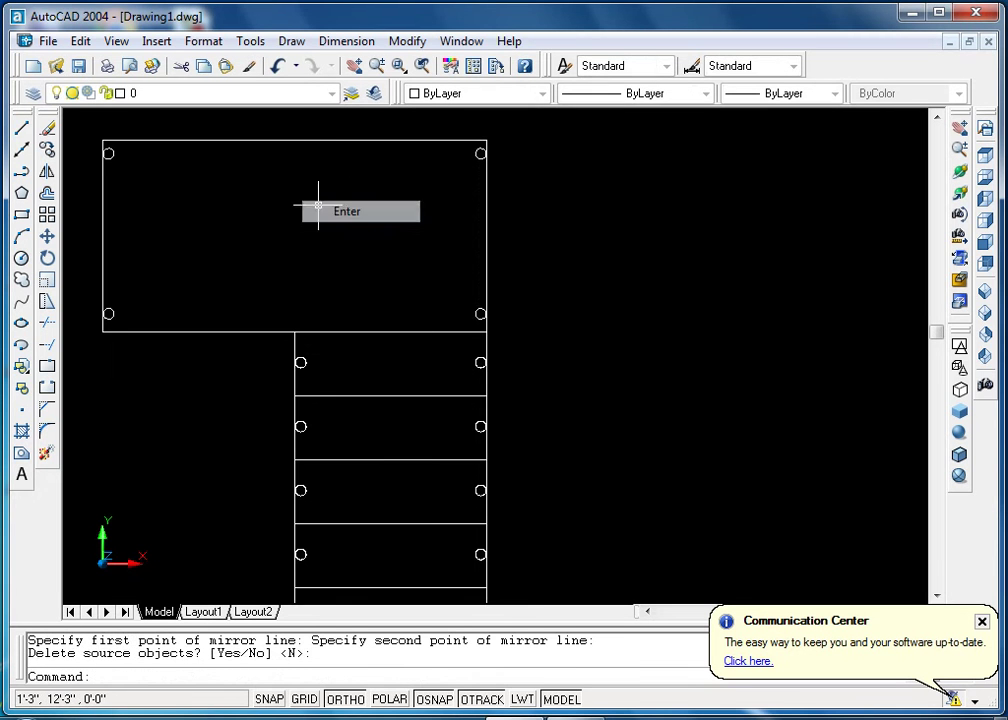
mouse_move(356, 243)
middle_mouse_down()
mouse_move(461, 184)
mouse_move(470, 357)
middle_mouse_up()
scroll(461, 184, "down", 4)
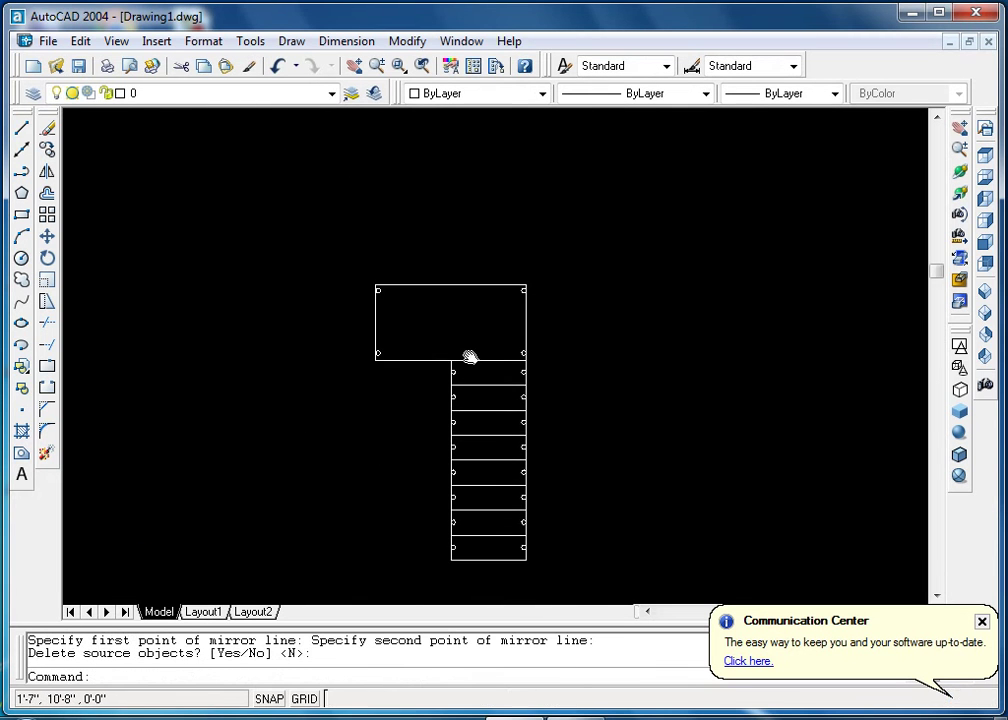
Raise the landing and its four circles clear of the stairs, then view SW Isometric
type("m")
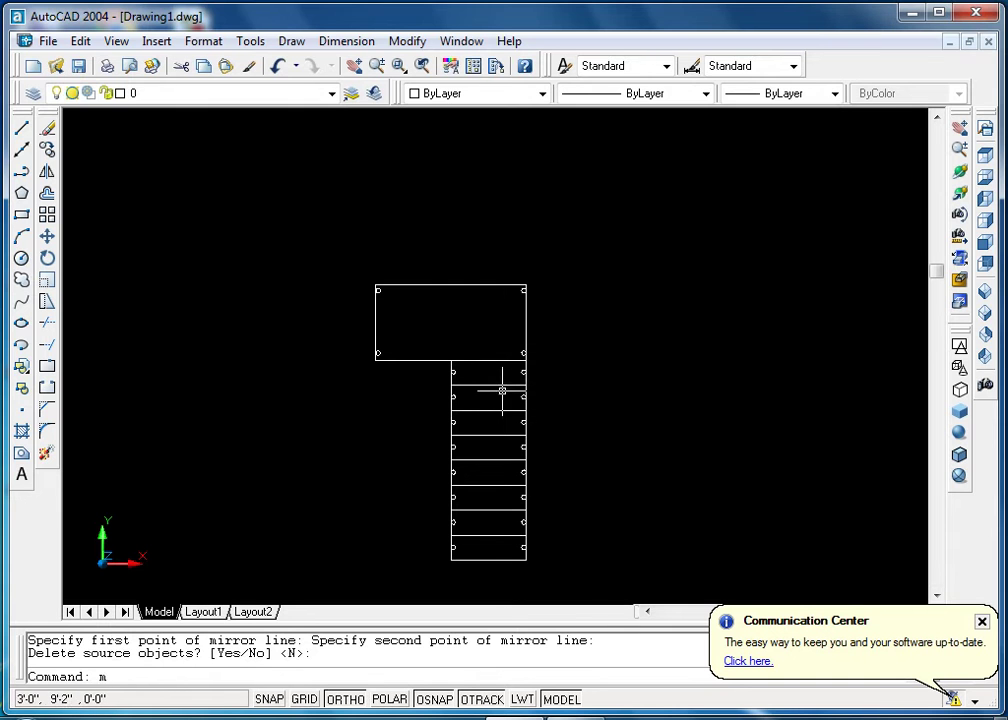
key("Return")
left_click(596, 241)
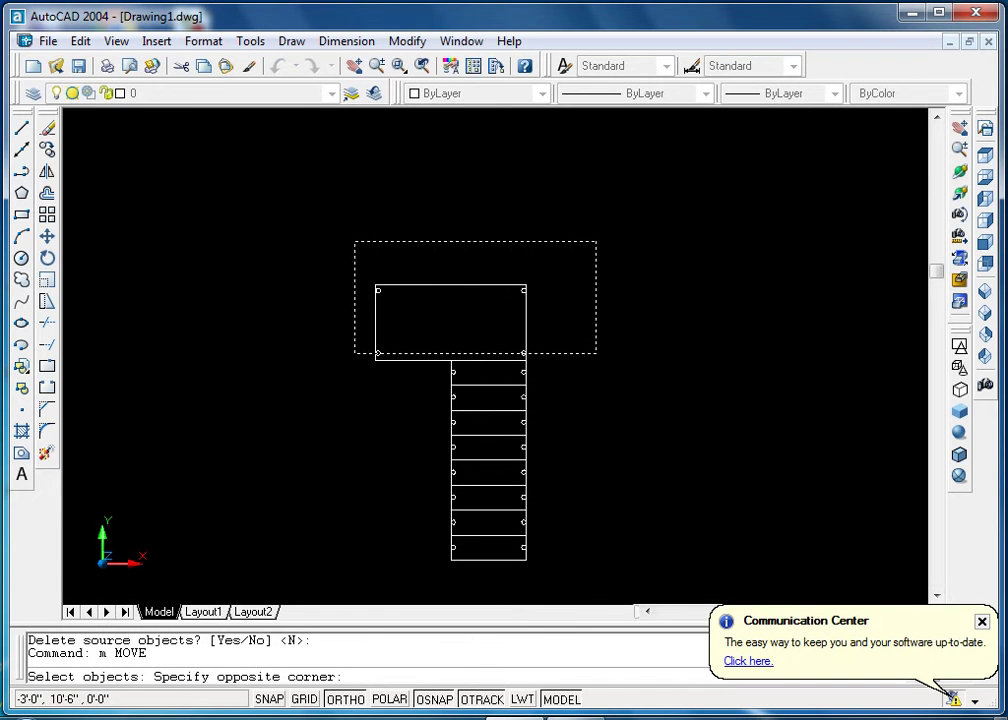
left_click(356, 353)
key("Return")
left_click(678, 436)
left_click(669, 400)
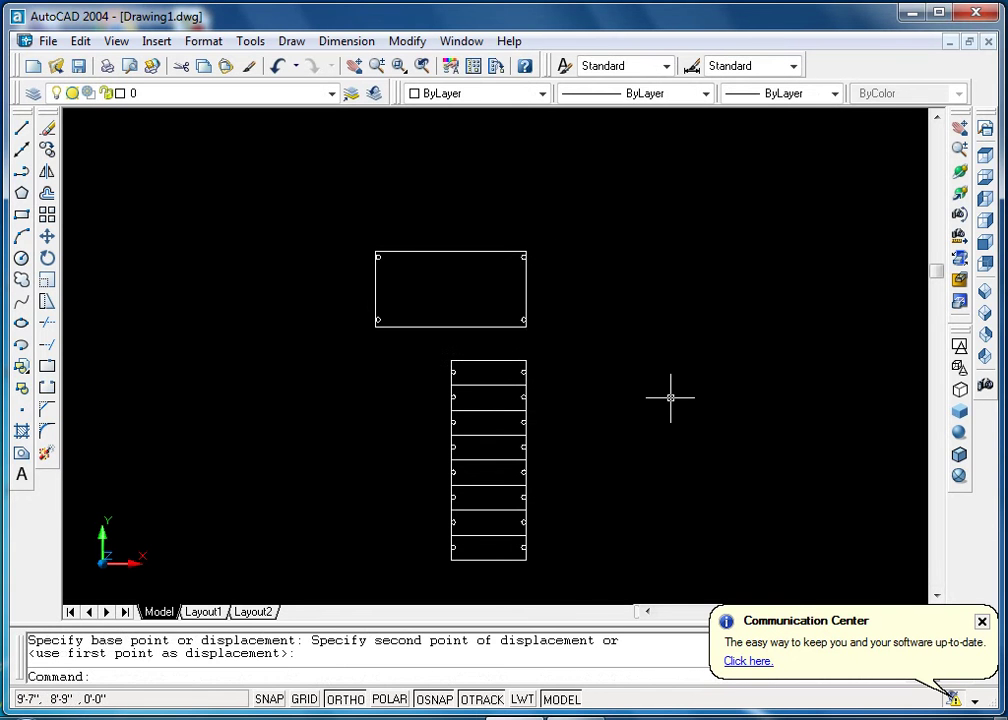
left_click(986, 289)
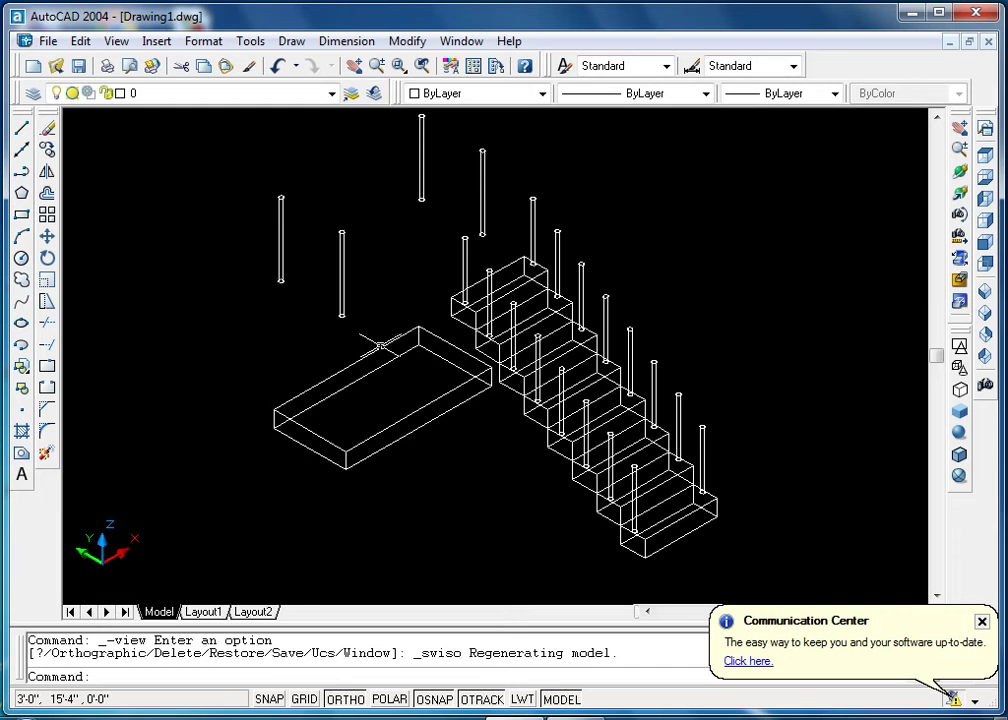
In Front view, lower the first raised post onto the landing top
middle_click_drag(398, 365, 675, 322)
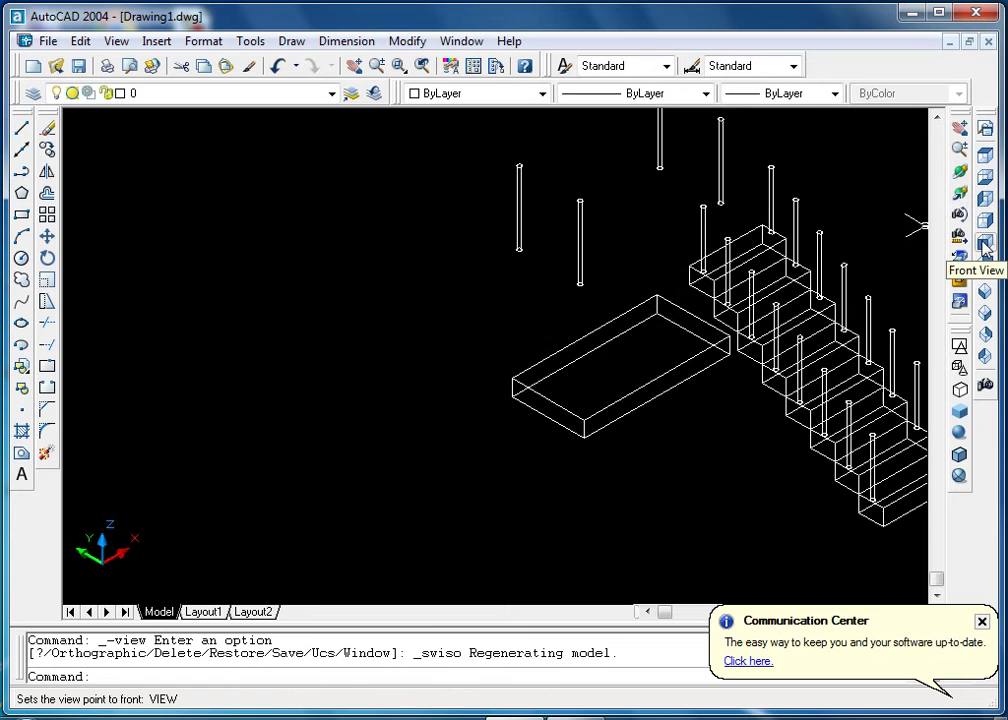
left_click(986, 241)
middle_click_drag(738, 258, 749, 257)
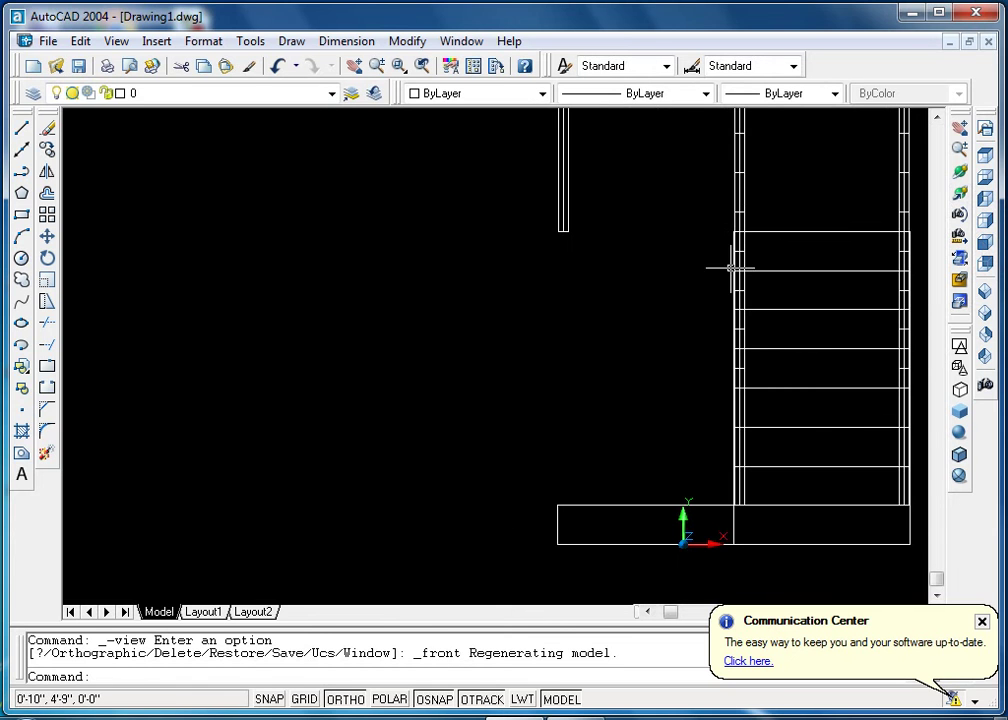
type("m")
key("Return")
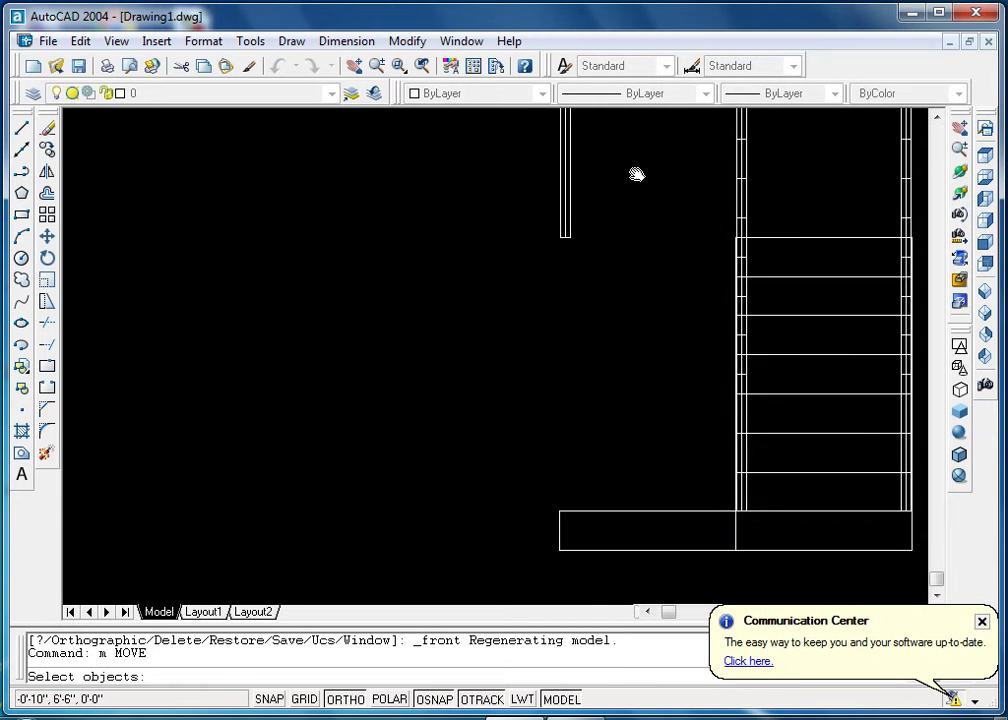
middle_click_drag(637, 173, 672, 259)
left_click(666, 194)
left_click(543, 308)
key("Return")
left_click(508, 220)
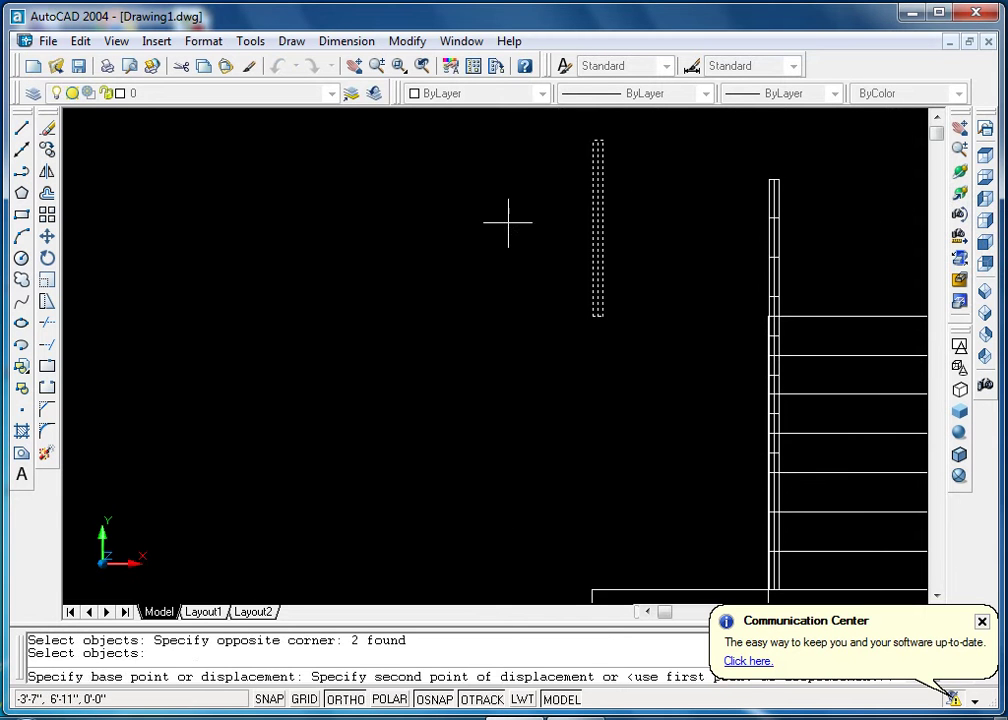
middle_click_drag(526, 413, 594, 233)
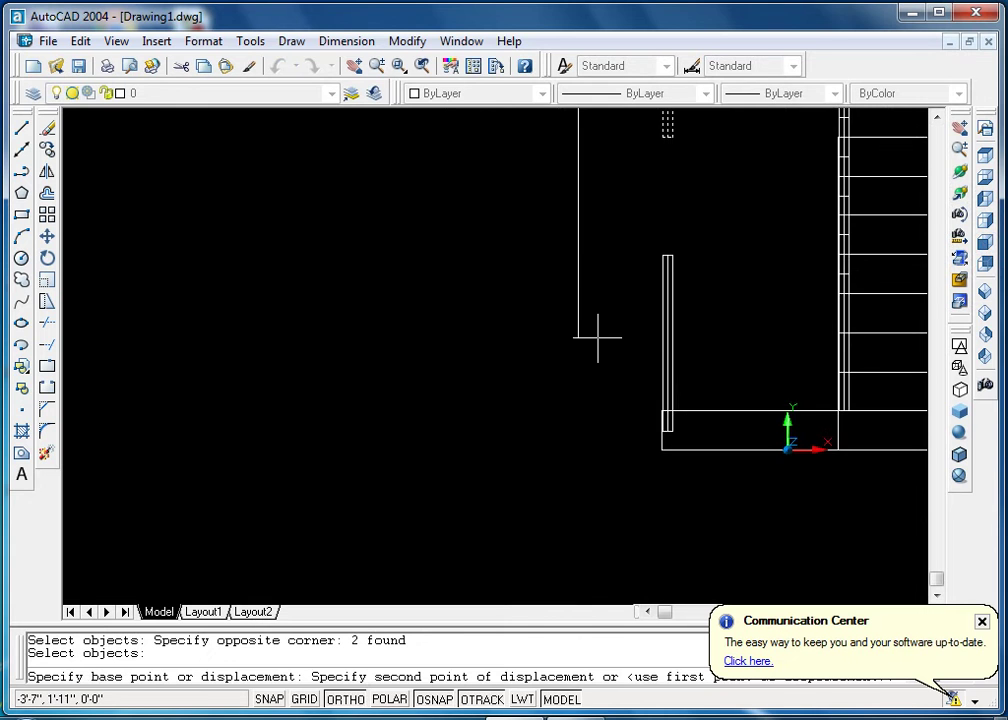
left_click(598, 333)
scroll(666, 290, "down", 5)
scroll(538, 333, "up", 6)
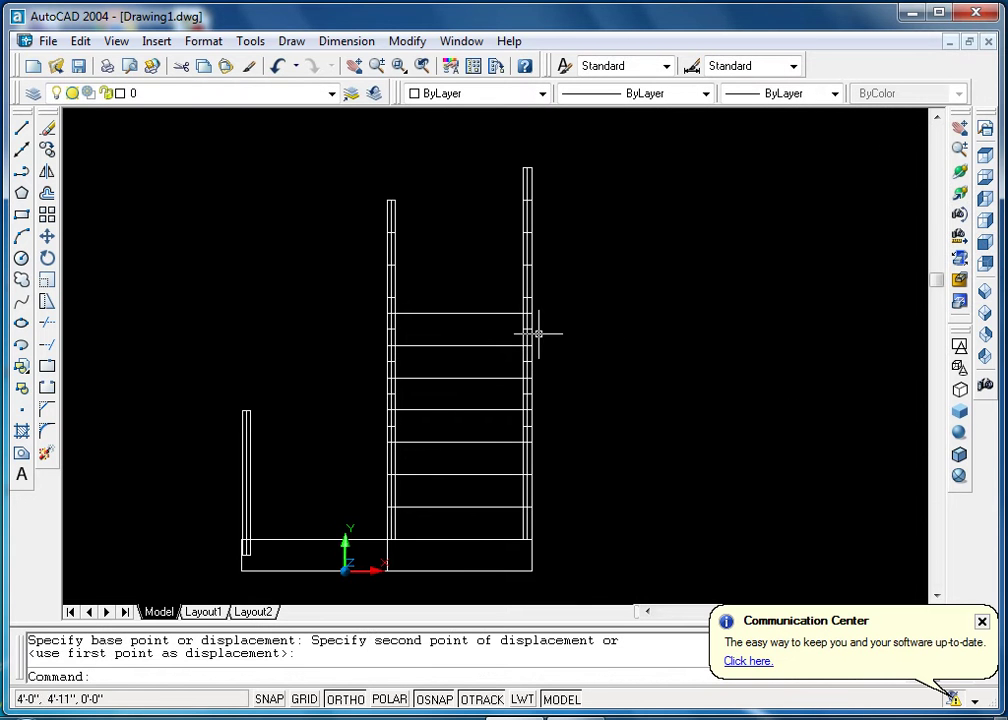
type("m")
Drop the right-hand post pair onto the landing and return to SW Isometric
key("Return")
left_click(574, 157)
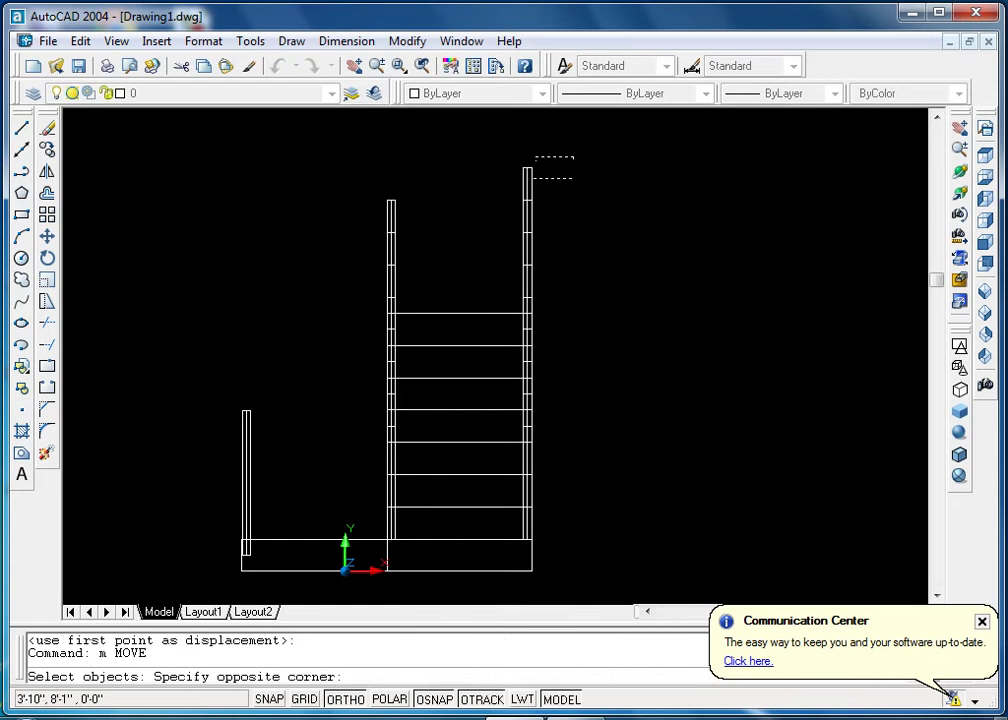
left_click(513, 185)
key("Return")
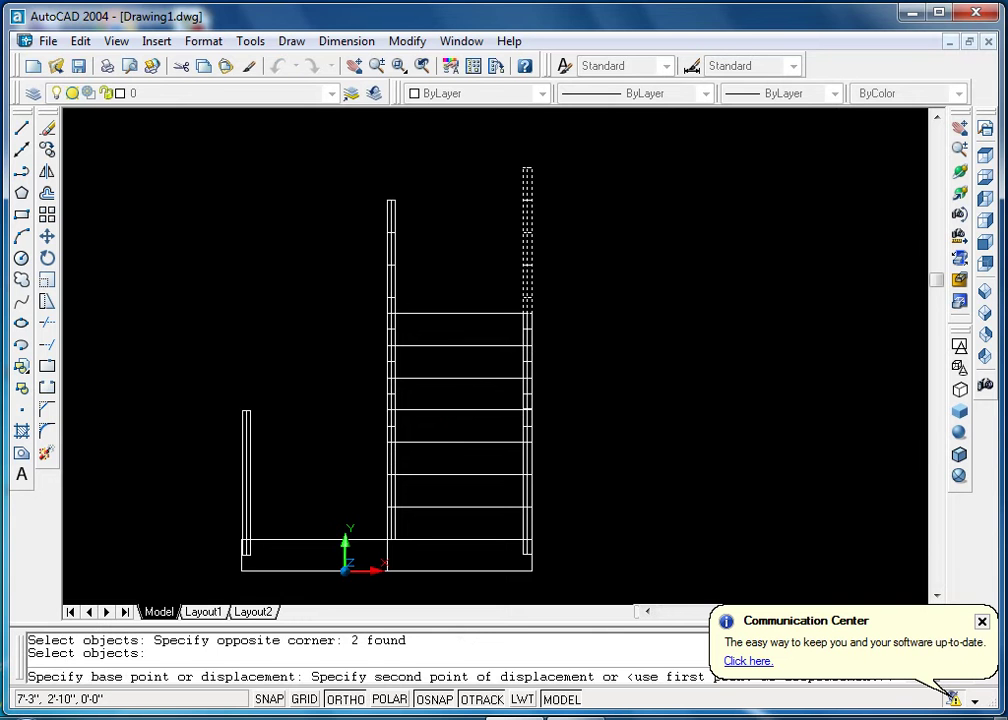
left_click(699, 228)
left_click(987, 290)
type("union")
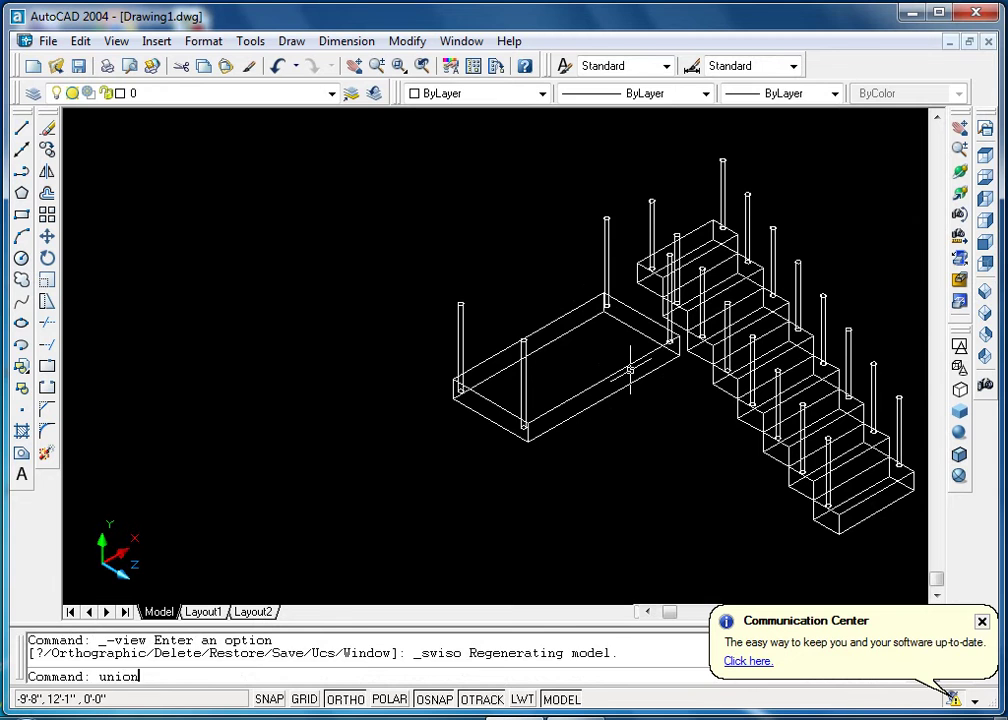
Union the landing and its four posts into a single solid
key("Return")
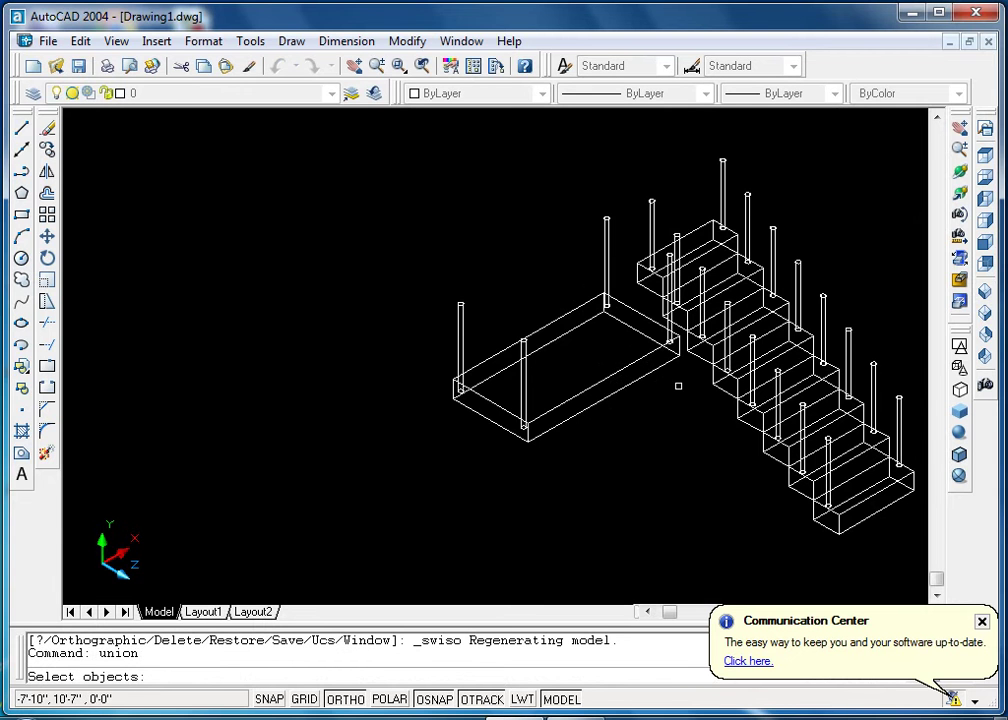
left_click(678, 385)
left_click(388, 398)
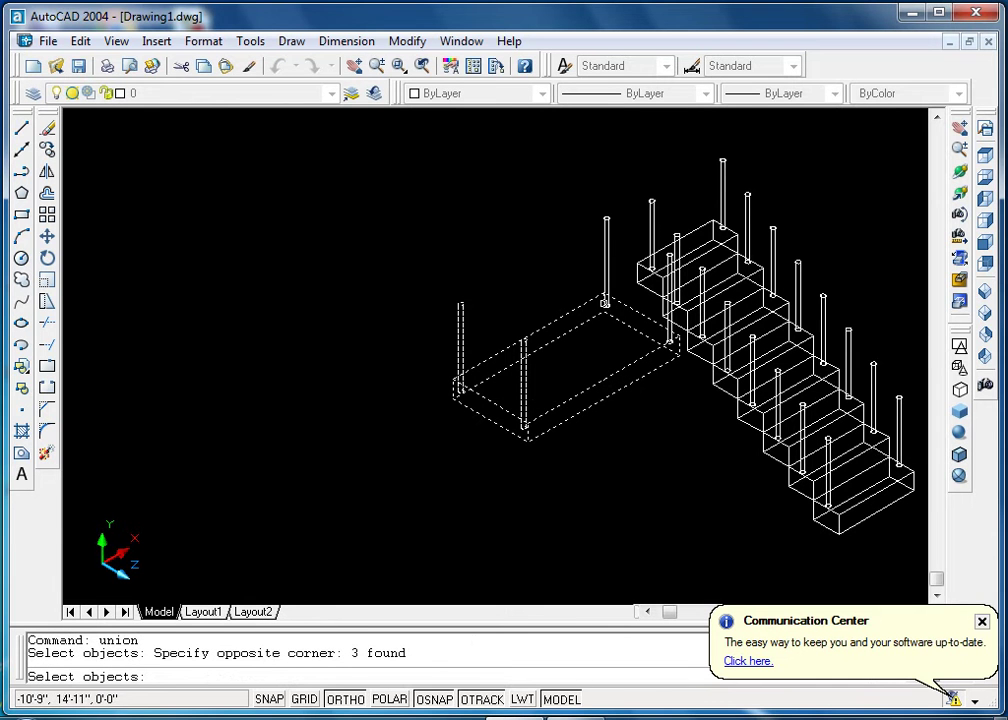
left_click(604, 282)
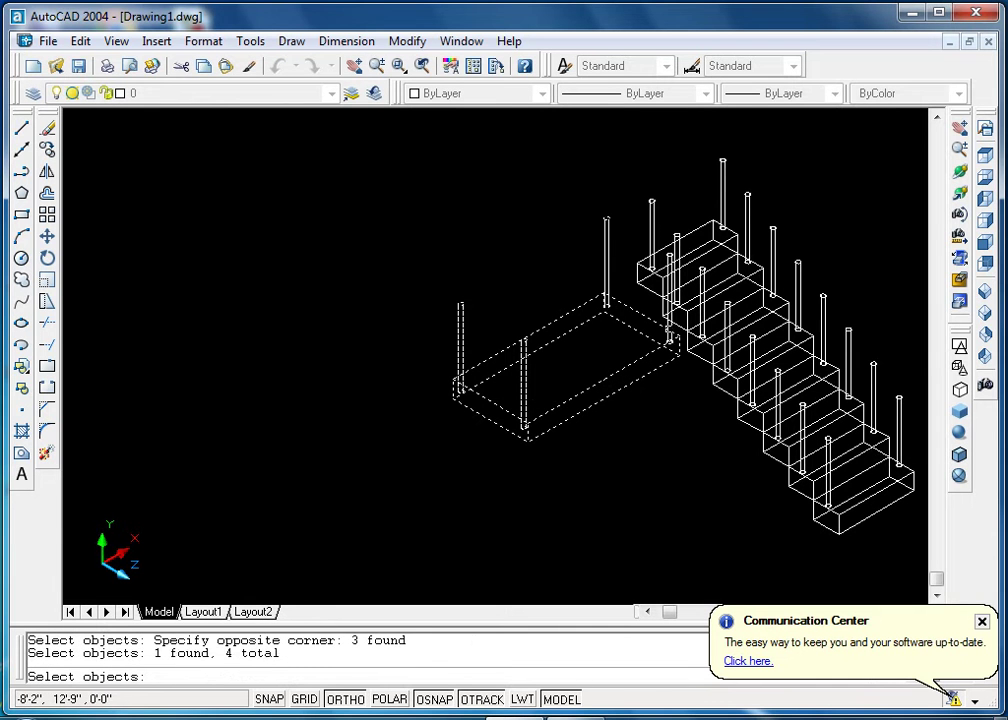
left_click(604, 290)
key("Return")
middle_click_drag(607, 364, 664, 338)
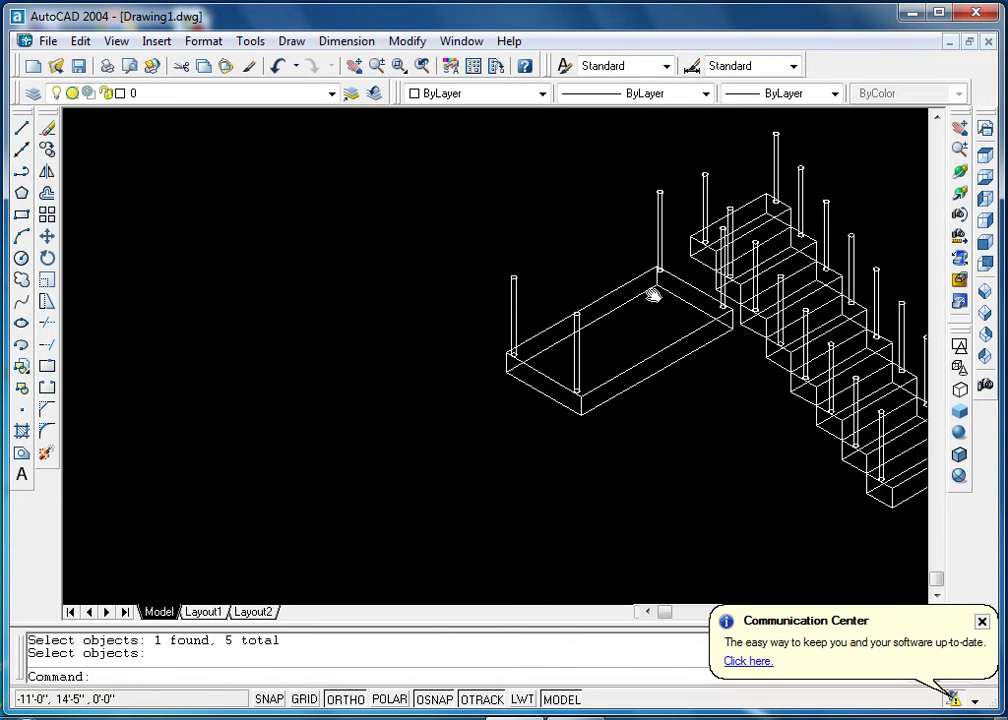
Move the landing from its corner snug against the staircase's top step
type("m")
key("Return")
left_click(695, 348)
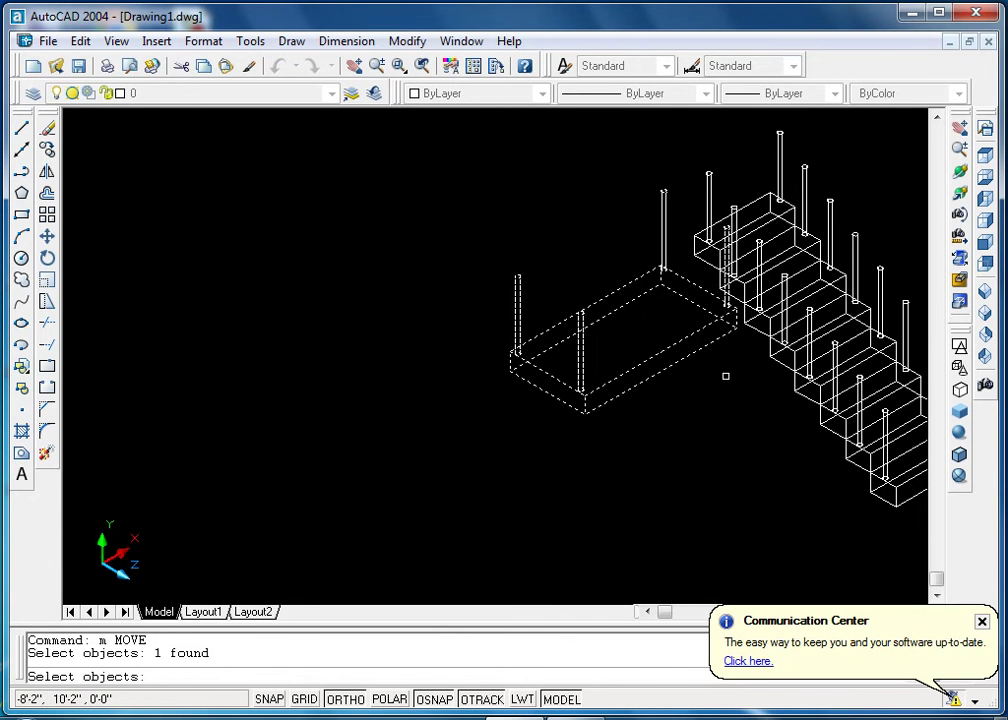
key("Return")
left_click(736, 328)
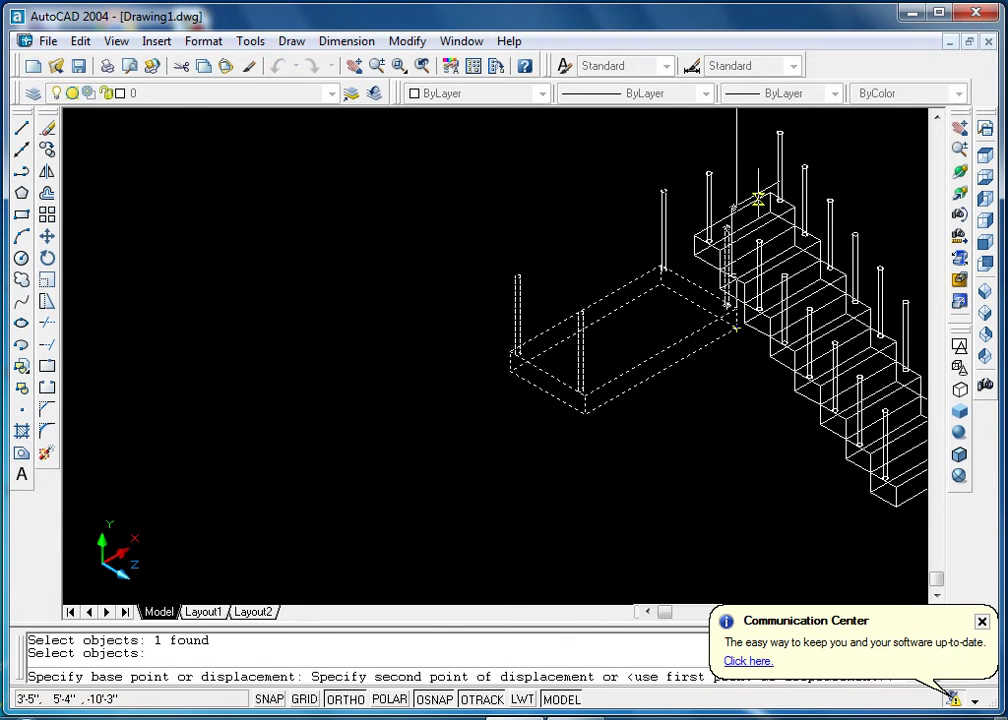
left_click(770, 195)
scroll(760, 220, "up", 1)
scroll(757, 227, "up", 3)
scroll(682, 268, "up", 1)
scroll(704, 254, "down", 2)
scroll(737, 252, "down", 3)
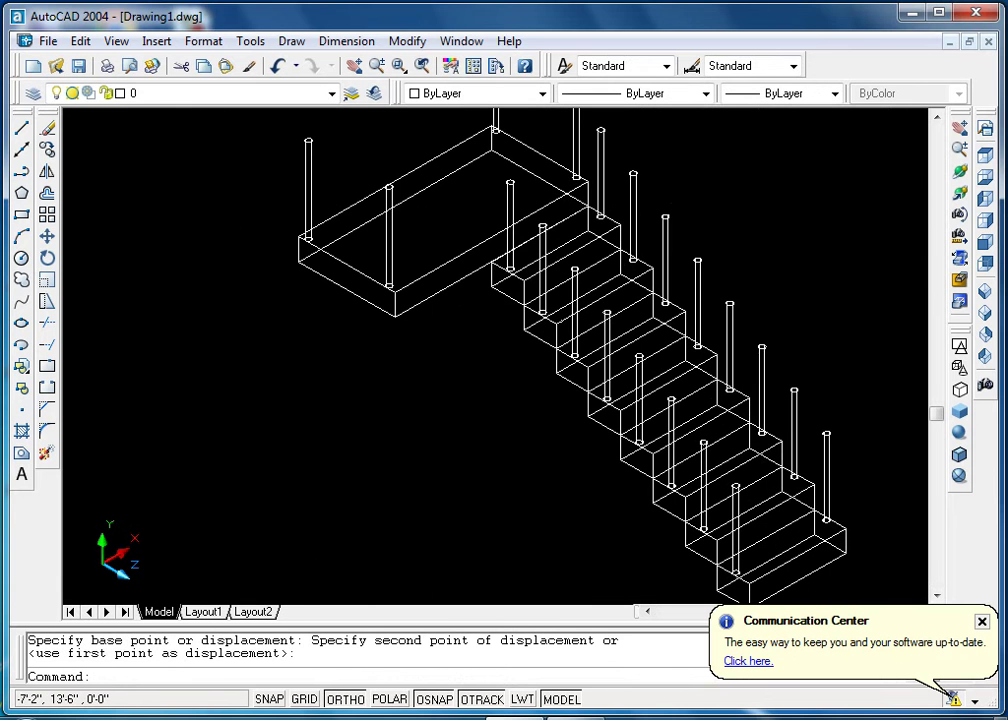
key("Escape")
key("Escape")
middle_click_drag(521, 309, 616, 279)
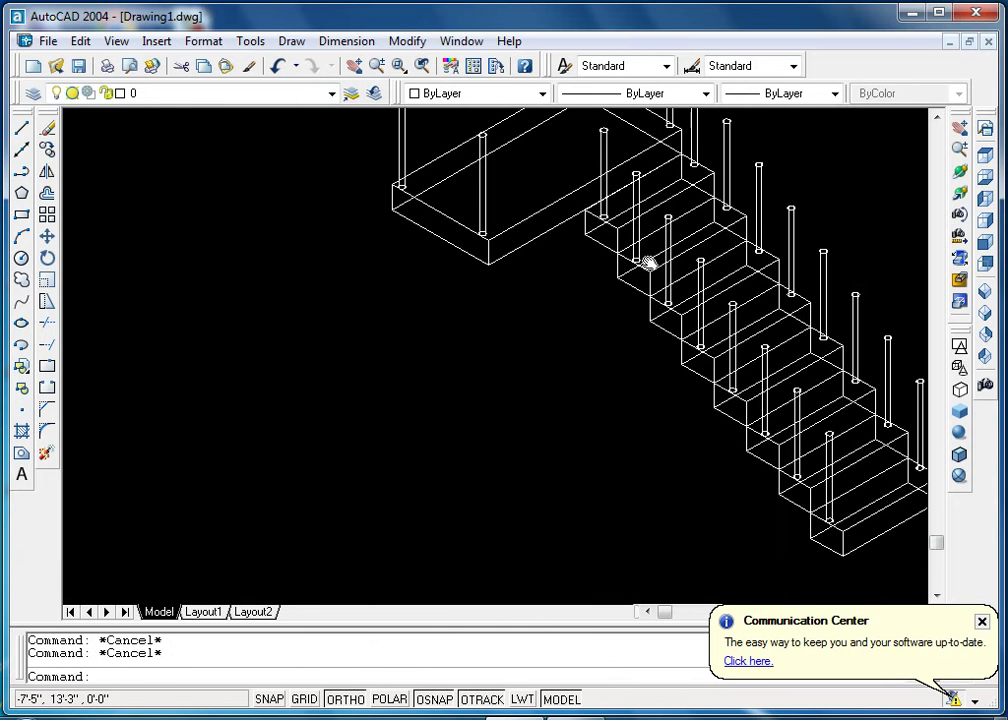
Copy the top step block so it sits against the landing
type("co")
key("Return")
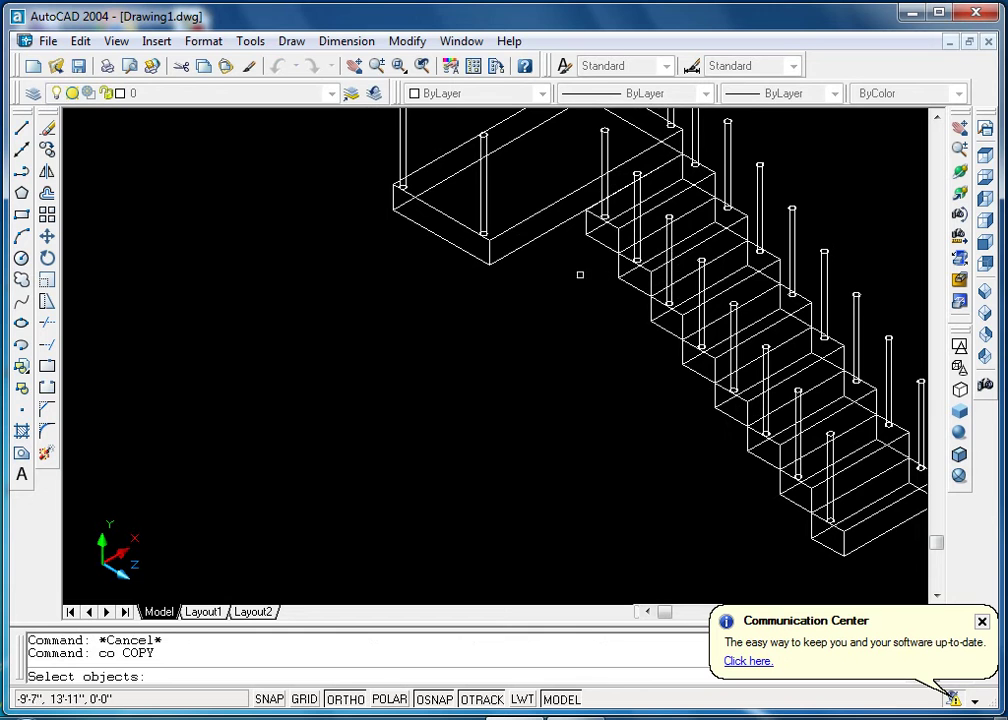
left_click(595, 272)
key("Return")
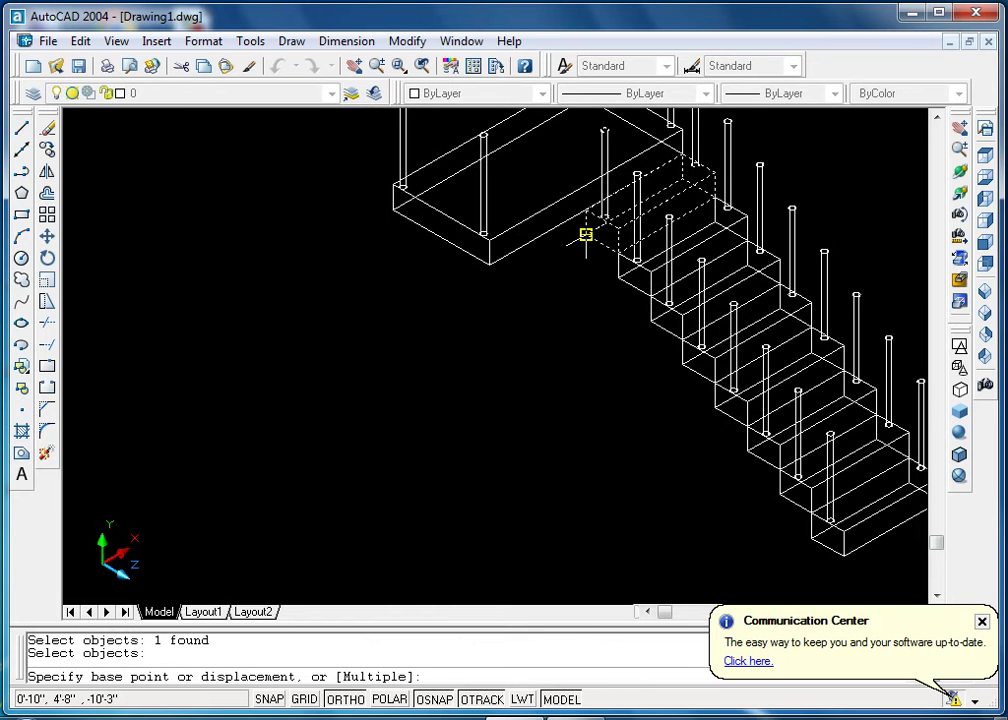
left_click(585, 232)
left_click(486, 237)
mouse_move(486, 237)
middle_mouse_down()
mouse_move(524, 270)
mouse_move(539, 343)
middle_mouse_up()
Copy another step block to the box corner beside the landing
key("Return")
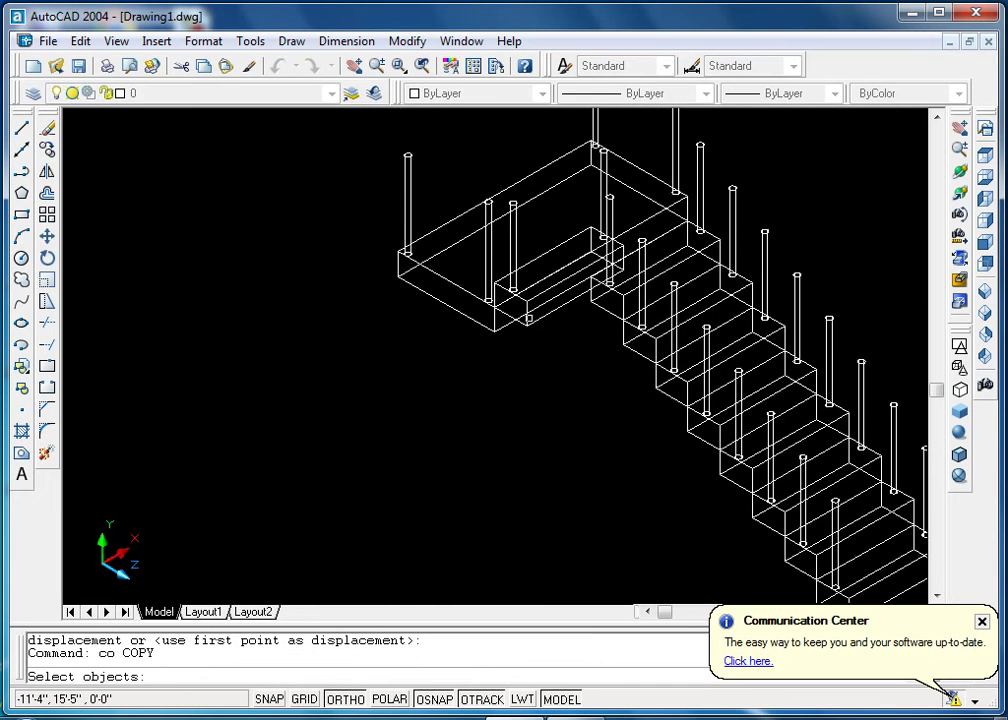
left_click(527, 320)
key("Return")
scroll(500, 318, "up", 8)
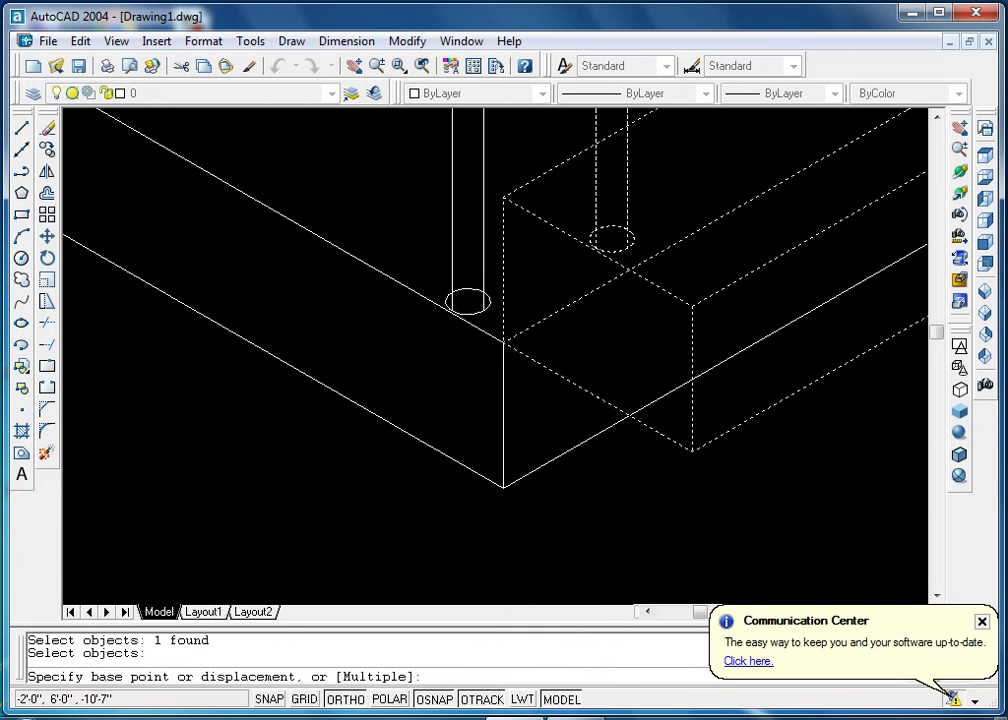
left_click(502, 342)
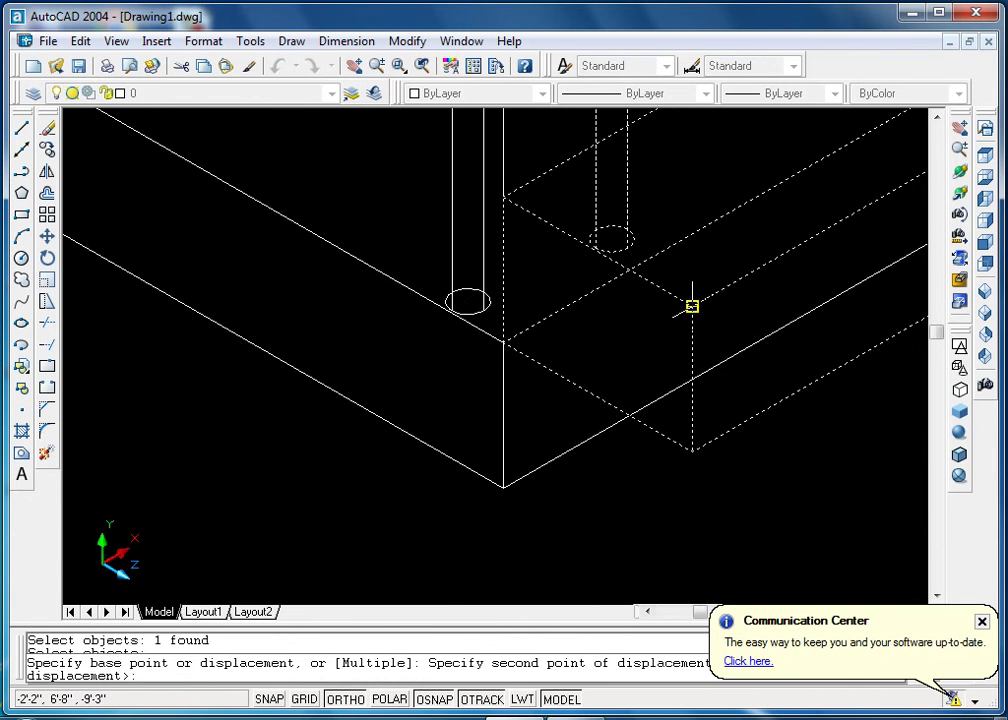
left_click(692, 305)
scroll(665, 338, "down", 5)
middle_click_drag(665, 338, 434, 377)
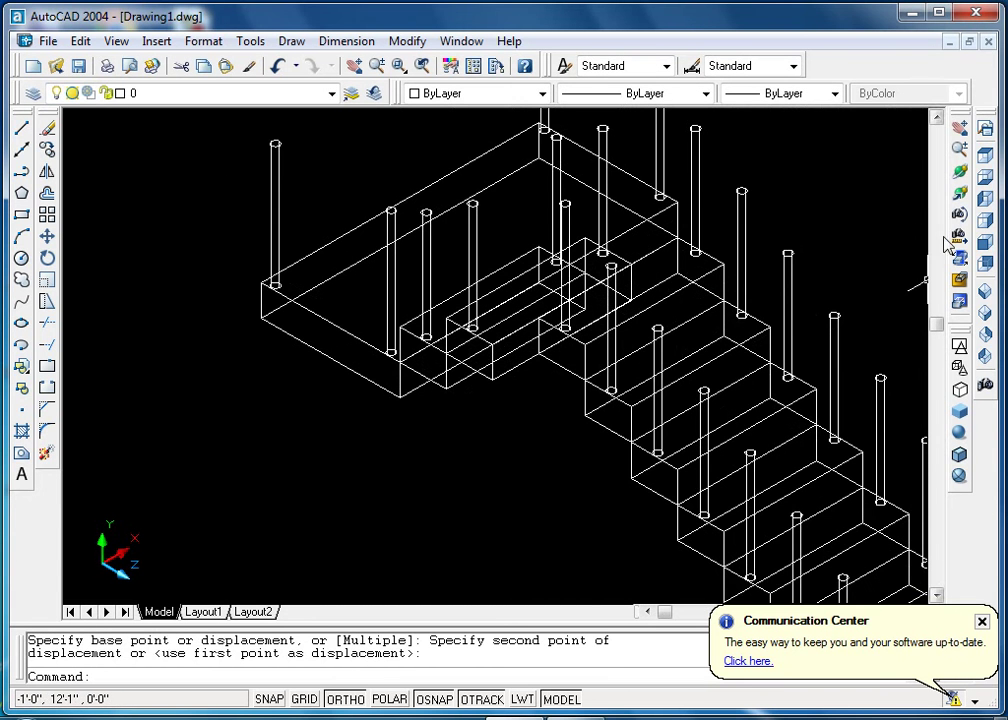
Copy two step blocks and the landing post from the landing corner to form the second flight
type("co")
key("Return")
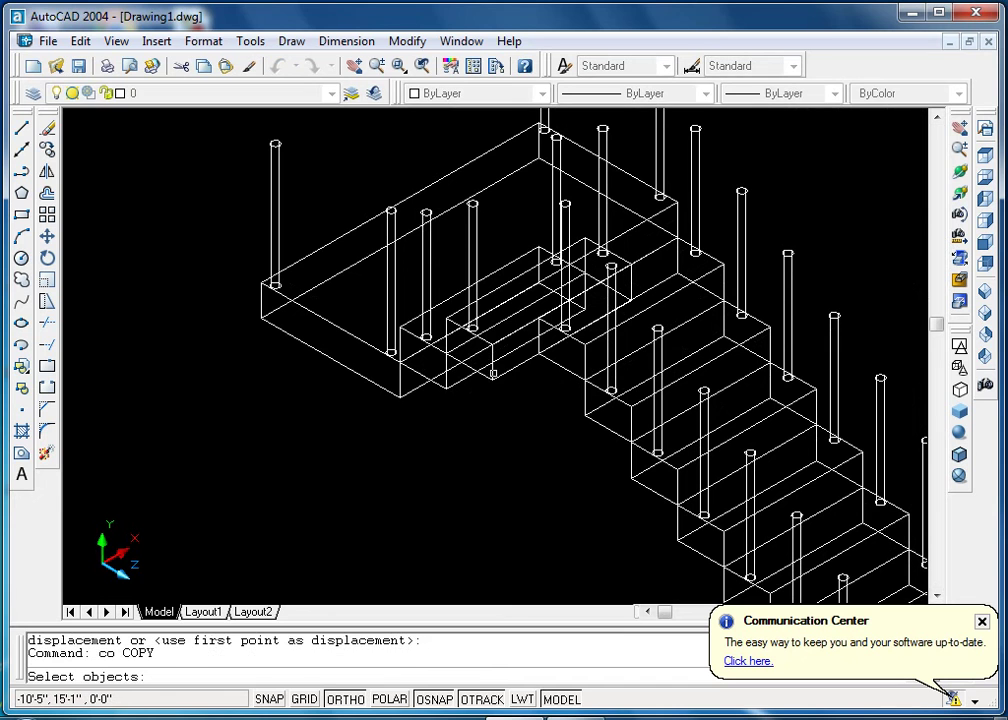
left_click(455, 375)
left_click(420, 372)
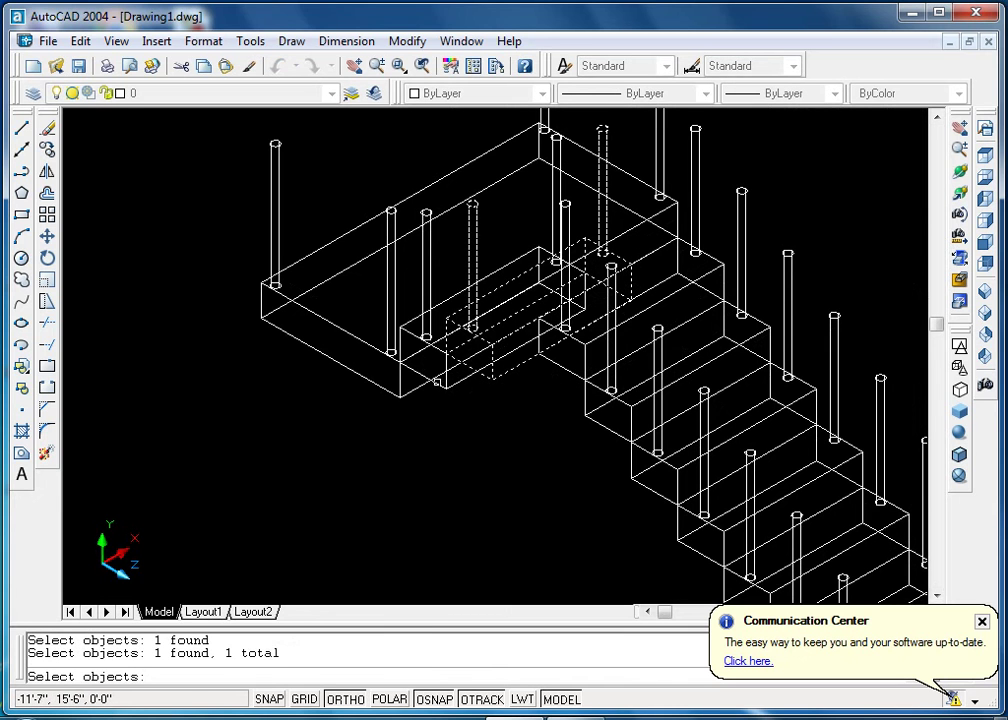
left_click(426, 300)
key("Return")
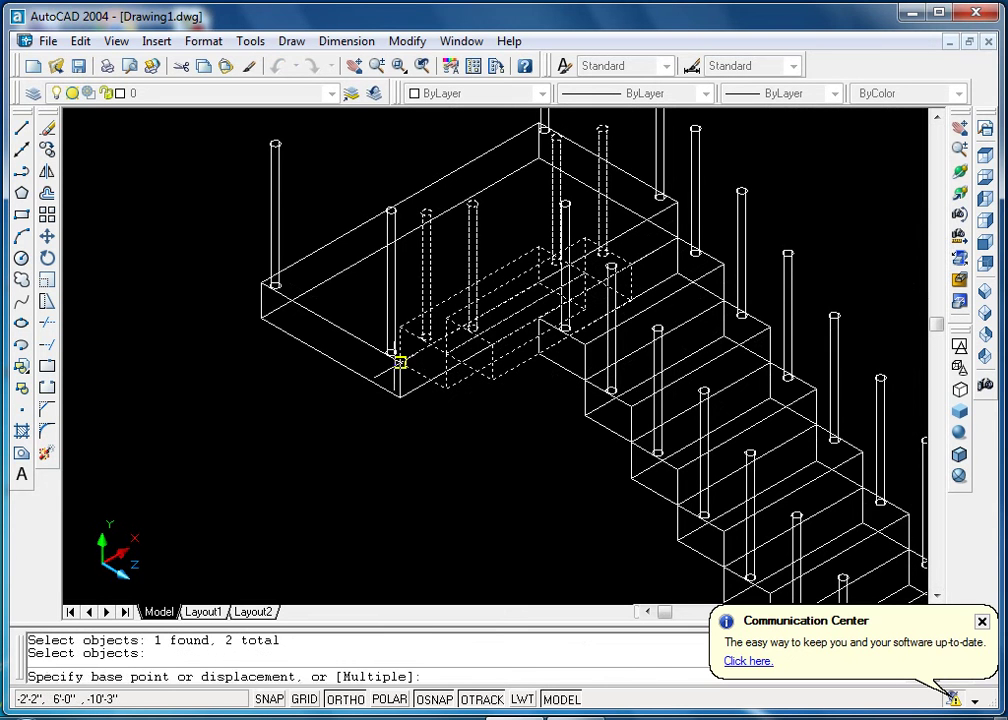
left_click(399, 354)
left_click(492, 344)
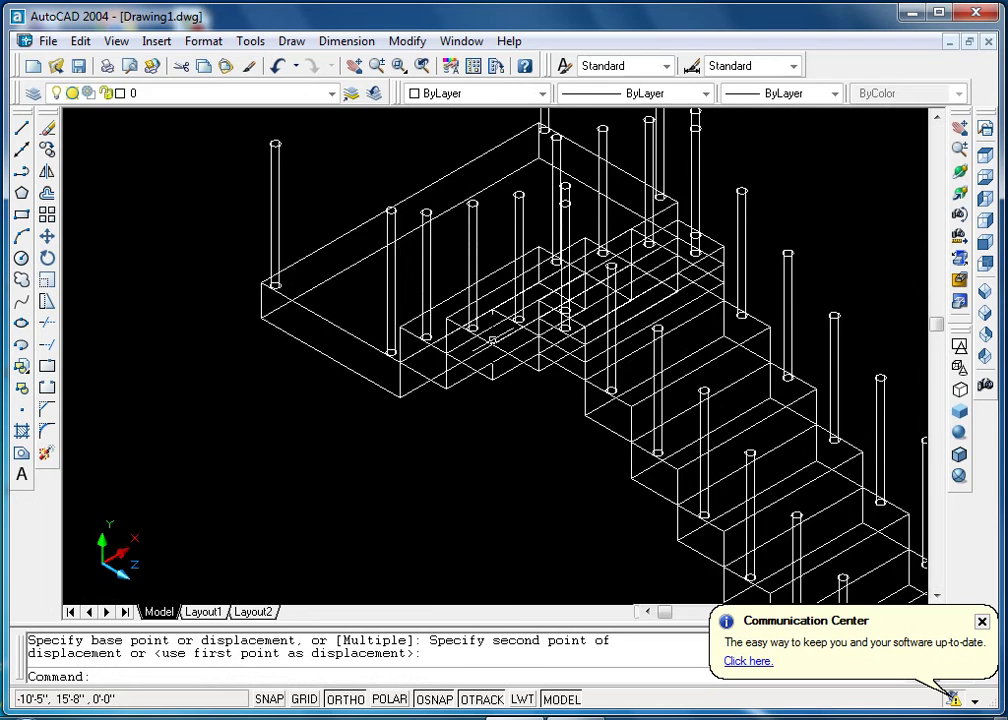
scroll(575, 376, "down", 5)
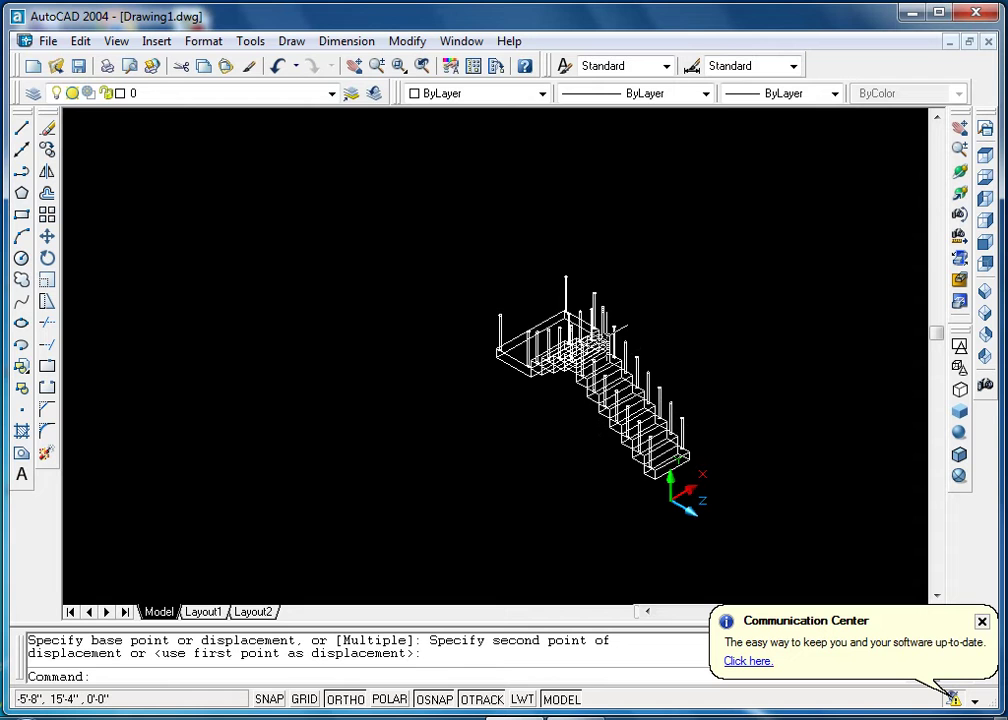
Gouraud-shade the staircase and orbit it to view another side
left_click(959, 437)
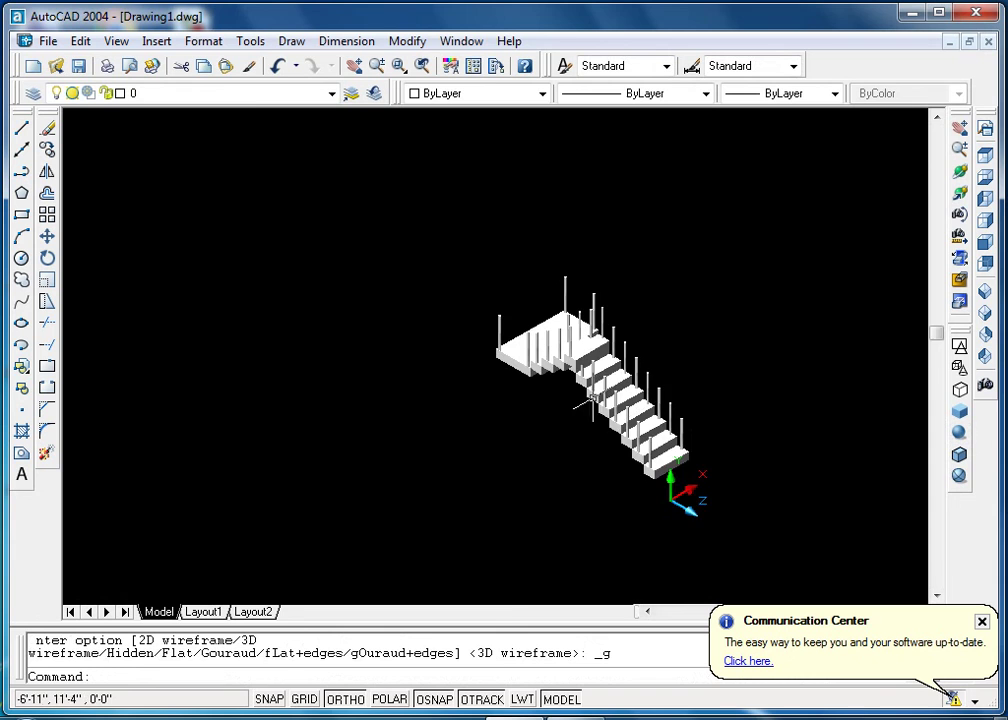
scroll(551, 353, "up", 5)
left_click(957, 176)
mouse_move(871, 229)
left_mouse_down()
mouse_move(635, 331)
mouse_move(515, 344)
mouse_move(499, 384)
mouse_move(569, 355)
mouse_move(508, 322)
mouse_move(605, 194)
mouse_move(427, 249)
mouse_move(428, 295)
mouse_move(540, 263)
mouse_move(572, 189)
mouse_move(602, 186)
left_mouse_up()
key("Escape")
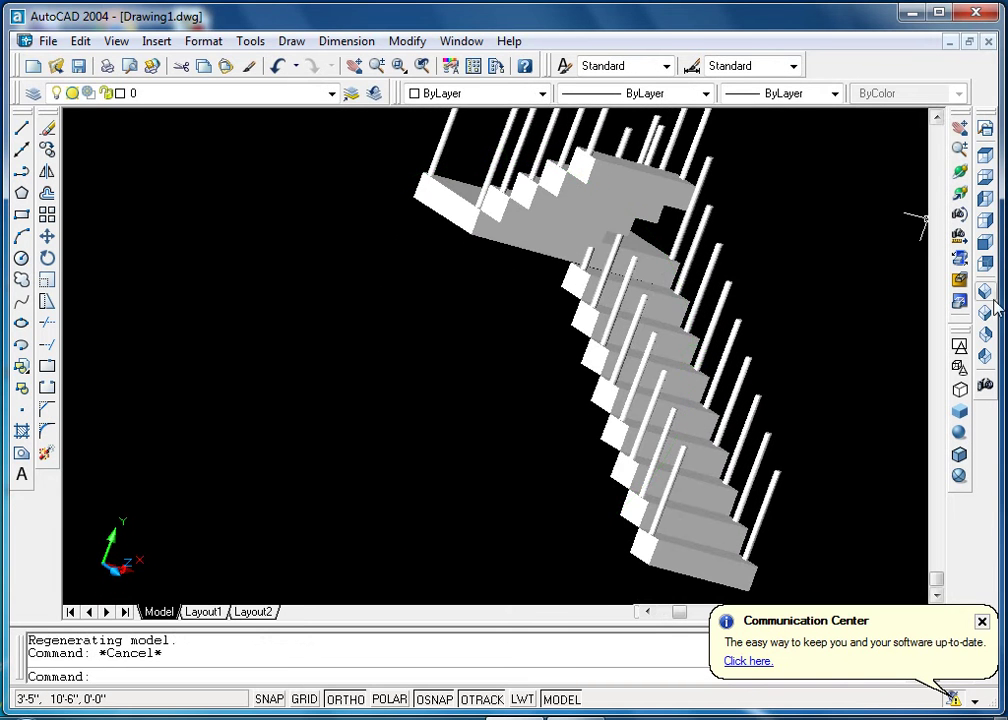
Return to SW Isometric wireframe and orbit until the post tops line up
left_click(985, 290)
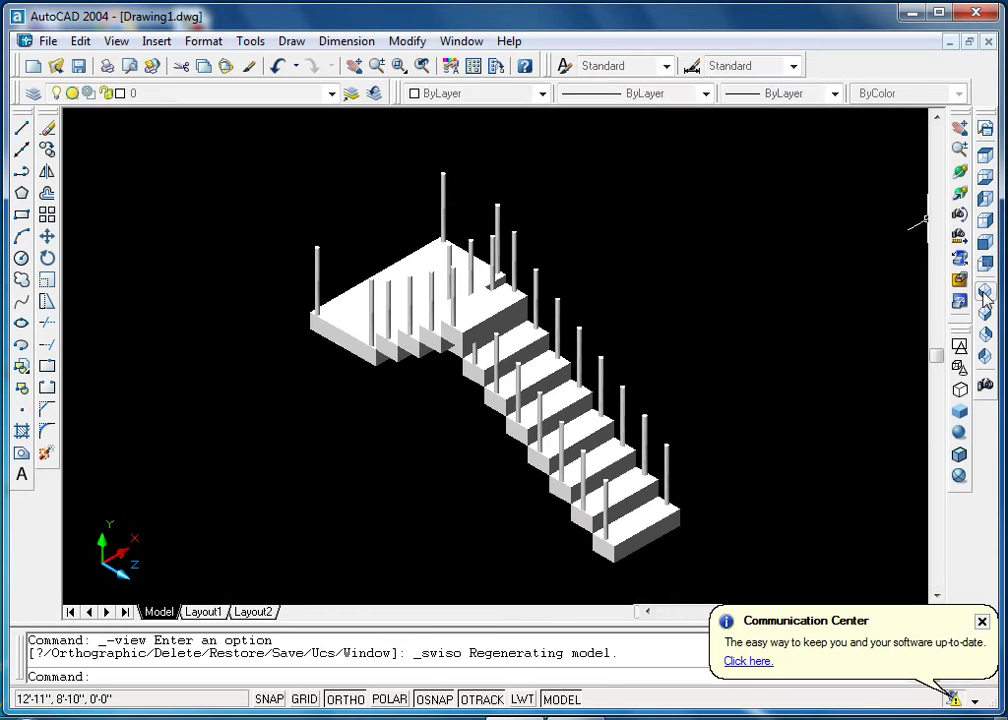
left_click(959, 368)
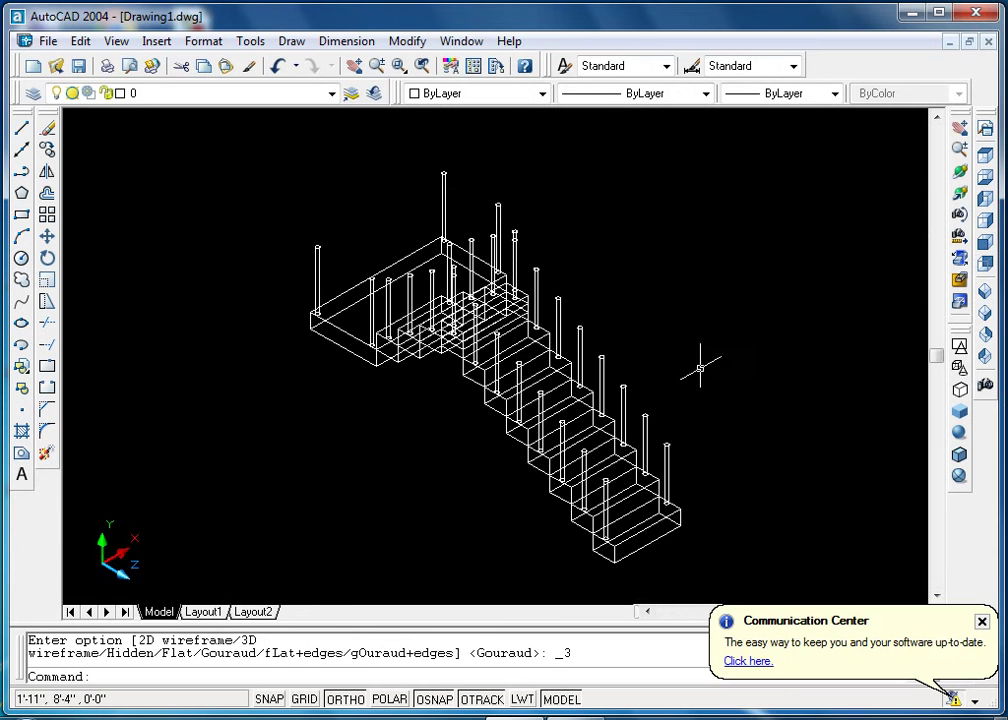
scroll(495, 259, "up", 4)
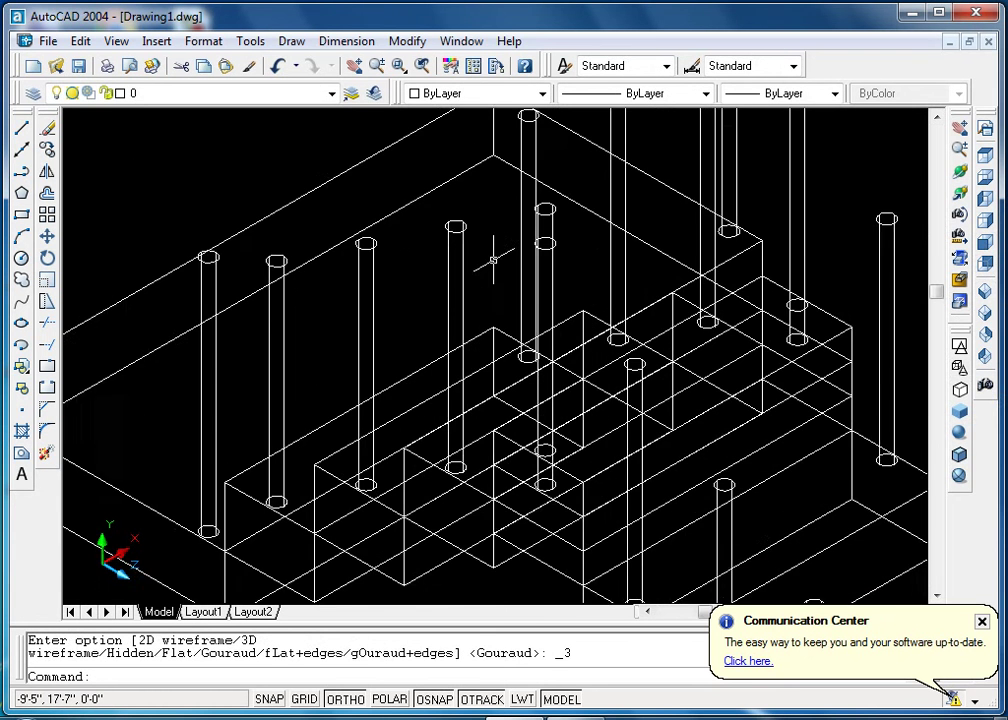
scroll(506, 265, "up", 1)
scroll(506, 265, "up", 2)
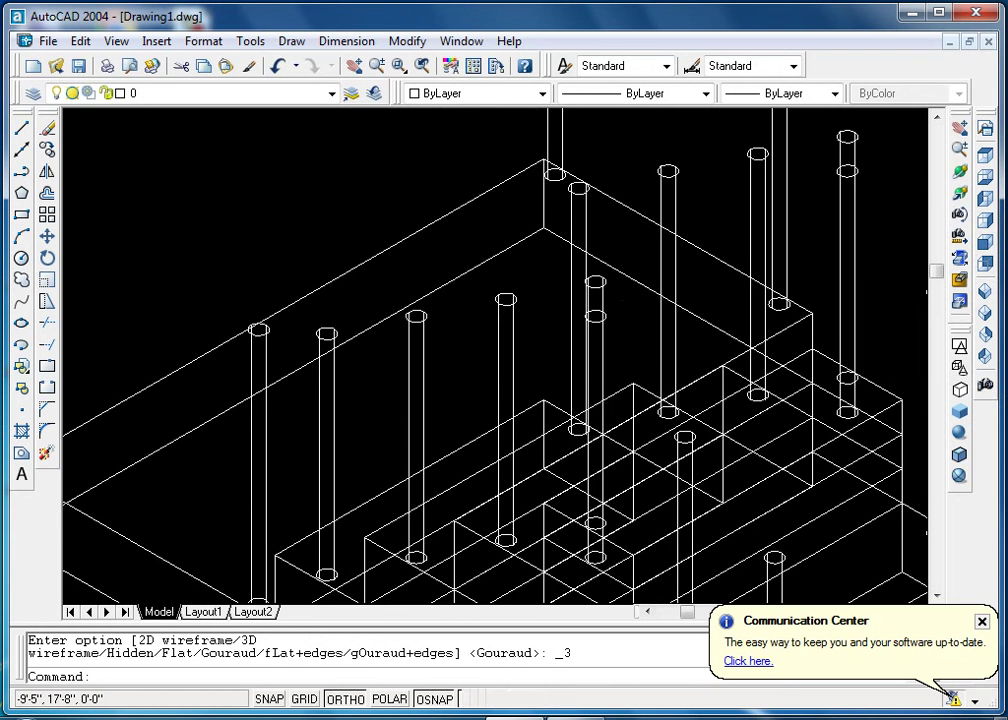
left_click(959, 170)
mouse_move(680, 320)
left_mouse_down()
mouse_move(578, 375)
mouse_move(515, 378)
mouse_move(481, 295)
mouse_move(580, 405)
mouse_move(564, 437)
left_mouse_up()
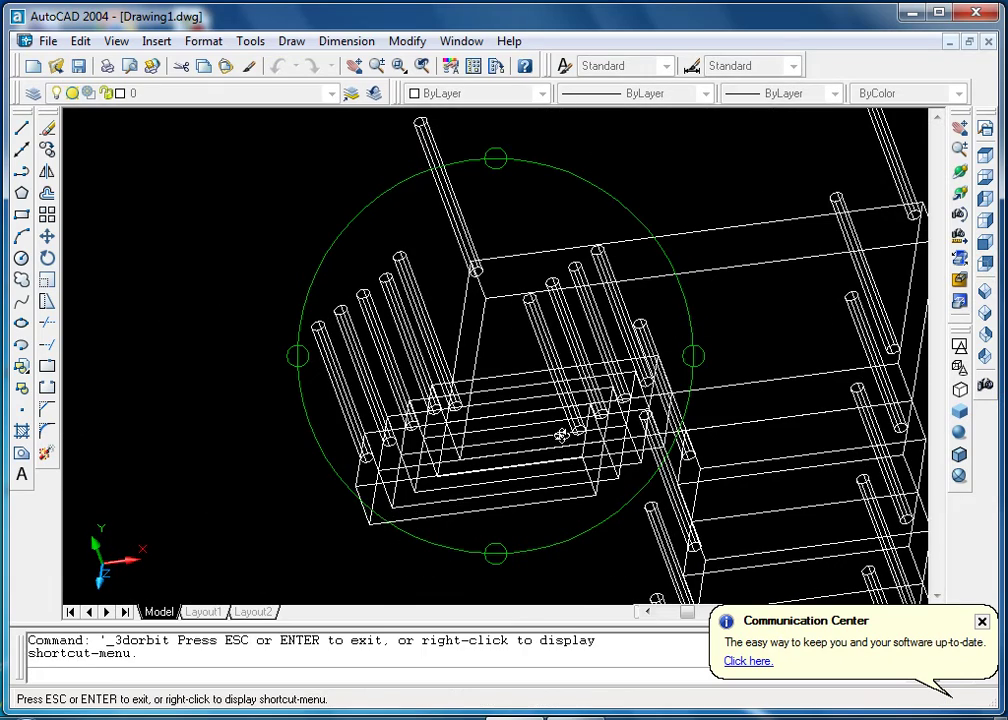
key("Escape")
left_click(300, 44)
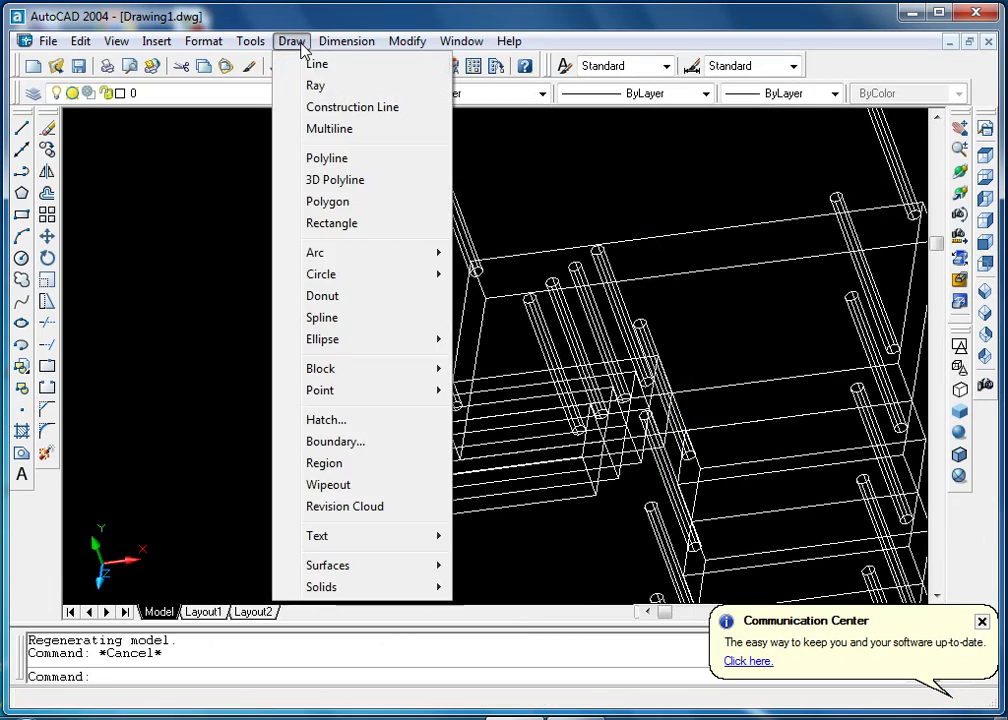
Draw a 3D polyline connecting the centres of the first five post tops
left_click(349, 187)
scroll(320, 350, "up", 2)
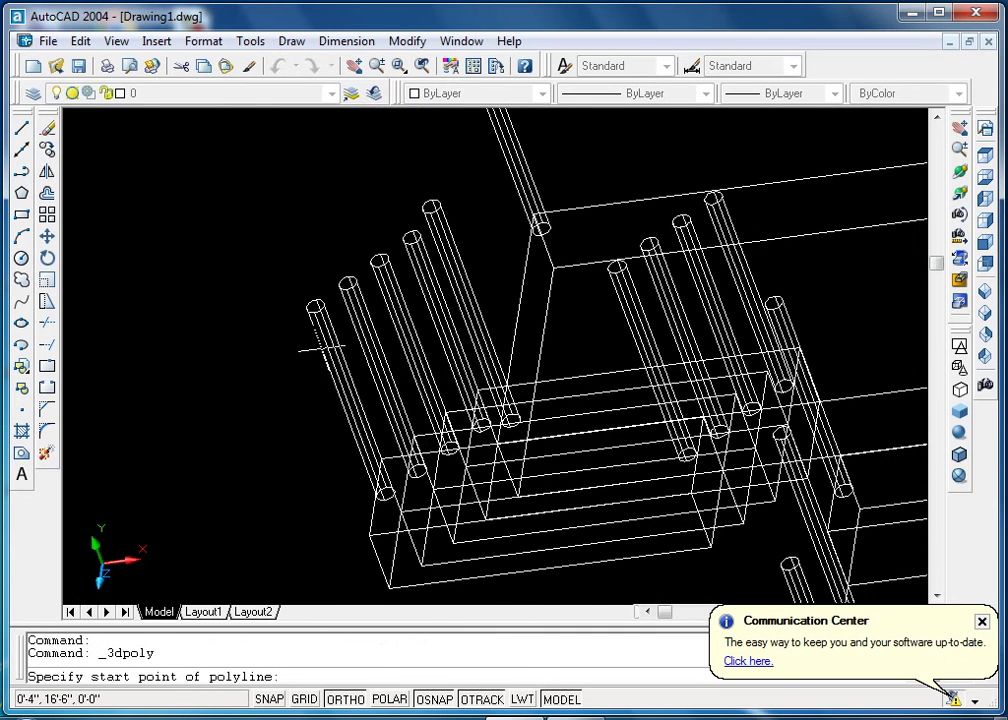
scroll(320, 349, "up", 3)
left_click(297, 270)
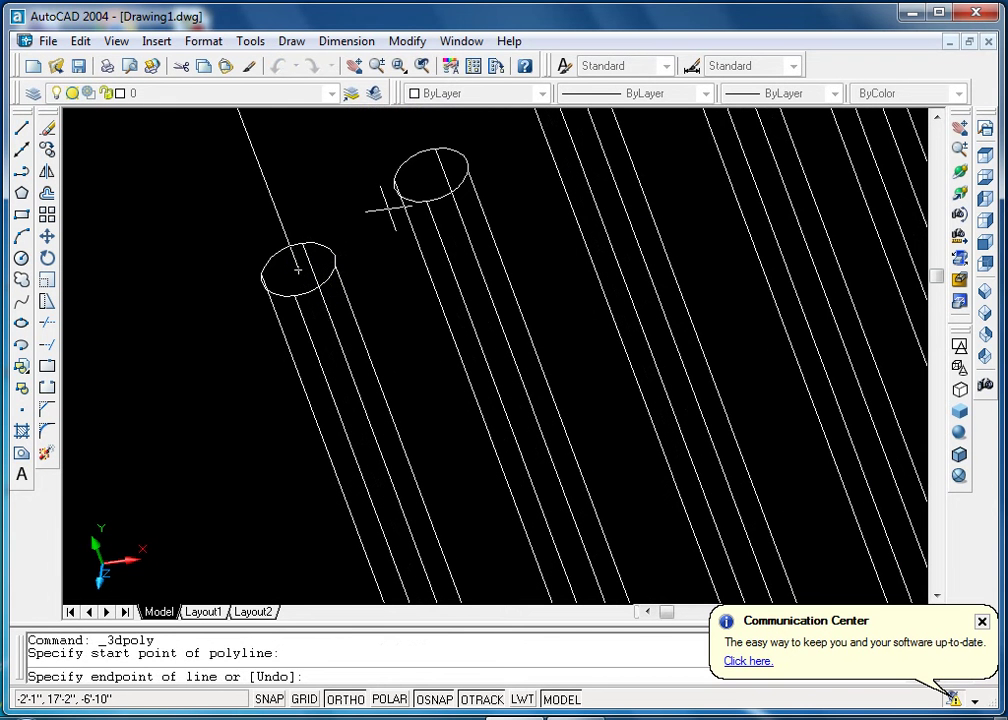
left_click(430, 175)
middle_click_drag(437, 197, 437, 480)
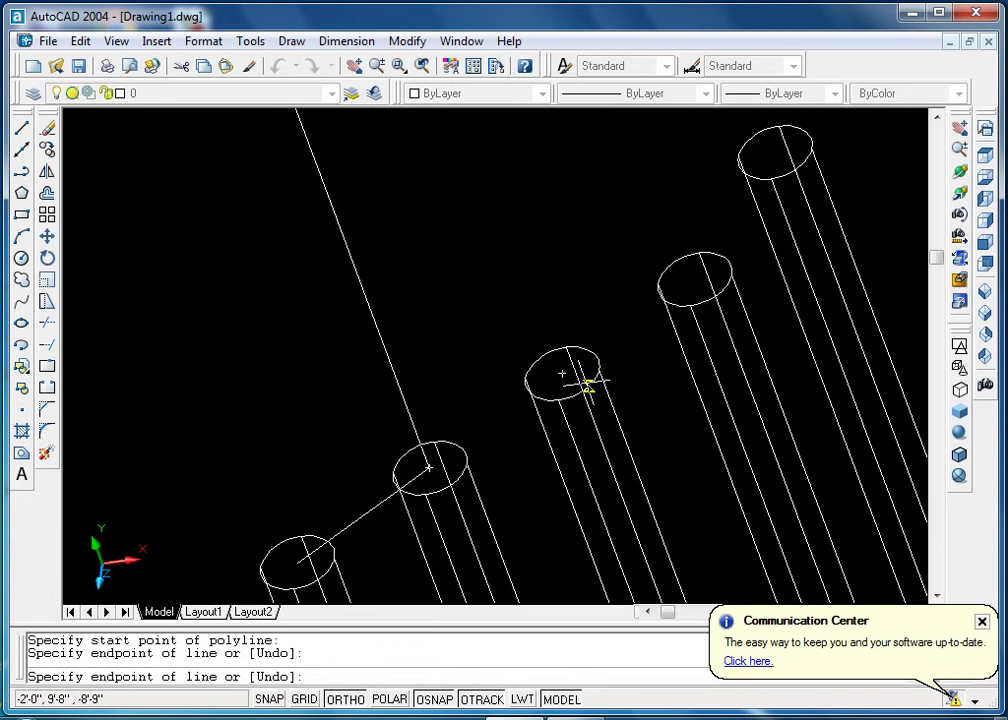
left_click(562, 373)
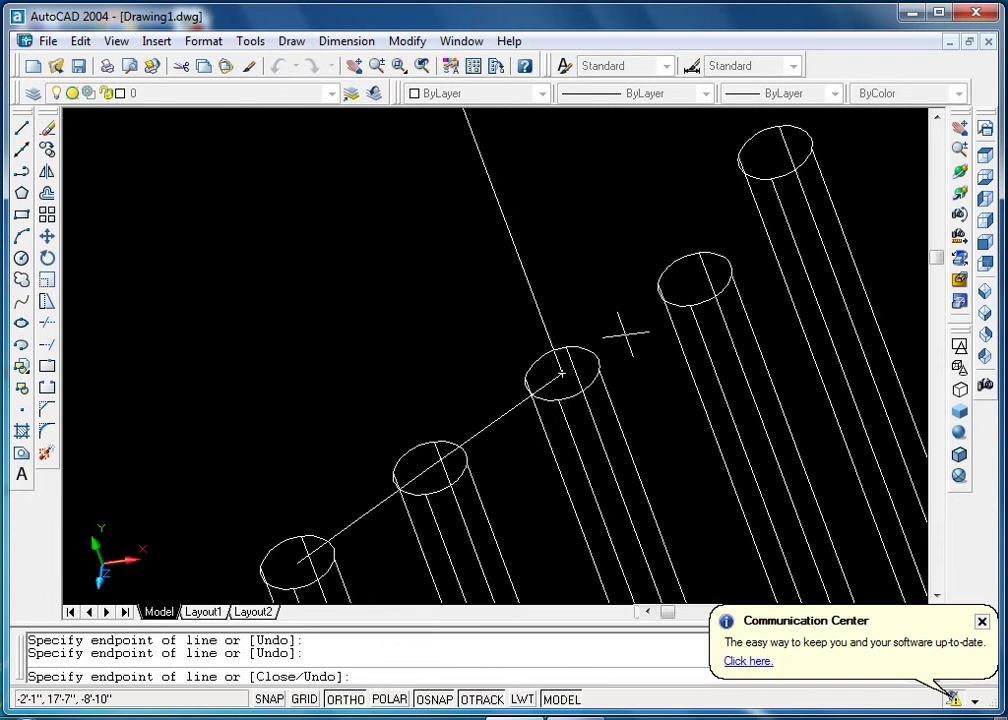
left_click(690, 283)
left_click(772, 151)
Zoom in and draw the path line from the upper post top to the lower post's top centre
mouse_move(772, 151)
middle_mouse_down()
mouse_move(650, 489)
mouse_move(705, 352)
middle_mouse_up()
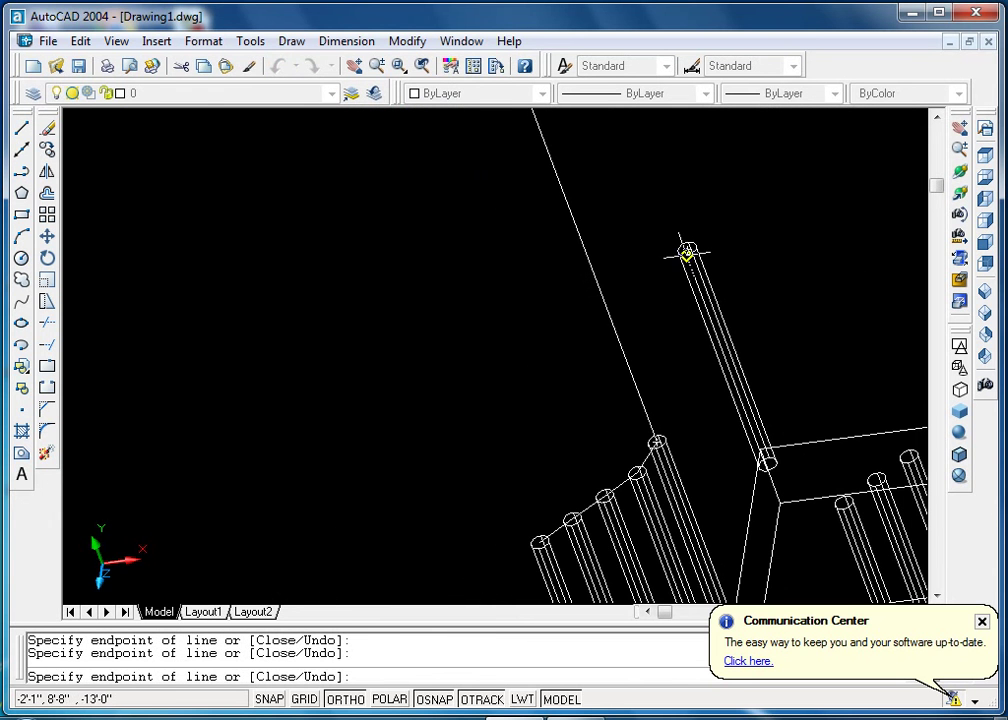
scroll(686, 253, "up", 2)
scroll(686, 253, "down", 5)
middle_click_drag(686, 253, 357, 298)
scroll(580, 235, "up", 5)
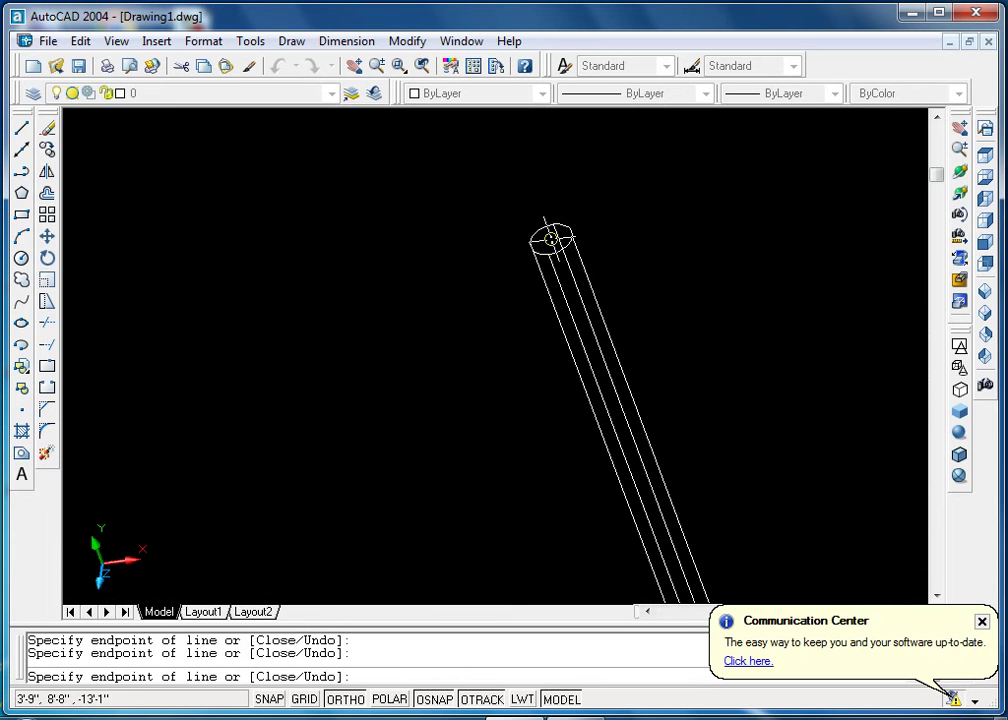
middle_click_drag(571, 348, 603, 275)
scroll(603, 275, "down", 5)
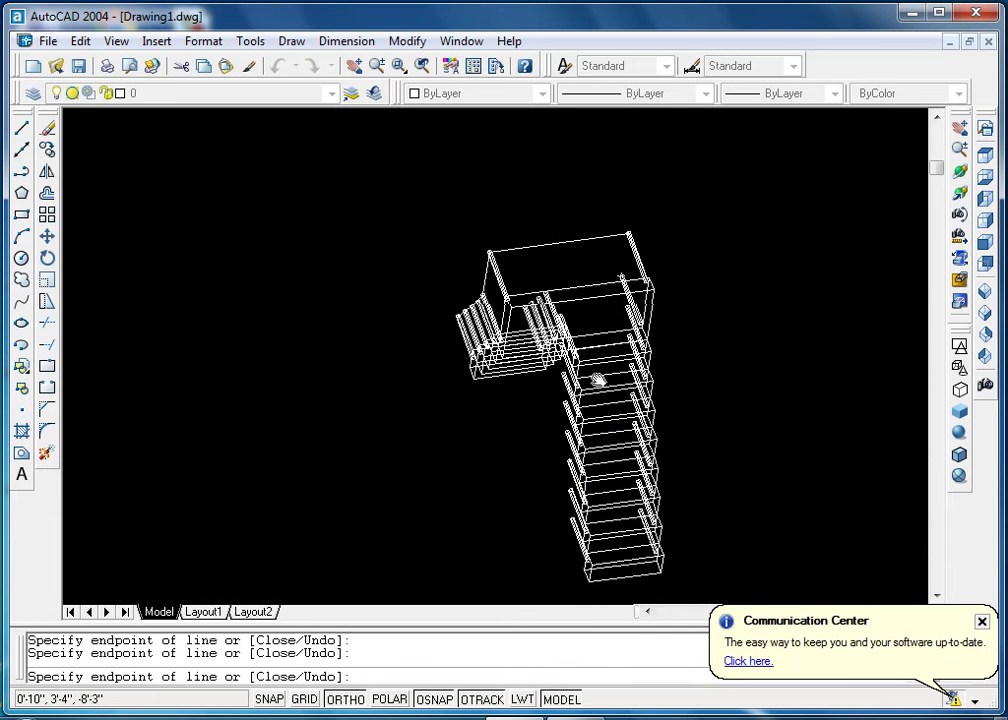
middle_click_drag(603, 400, 660, 270)
scroll(660, 270, "up", 1)
scroll(655, 280, "up", 4)
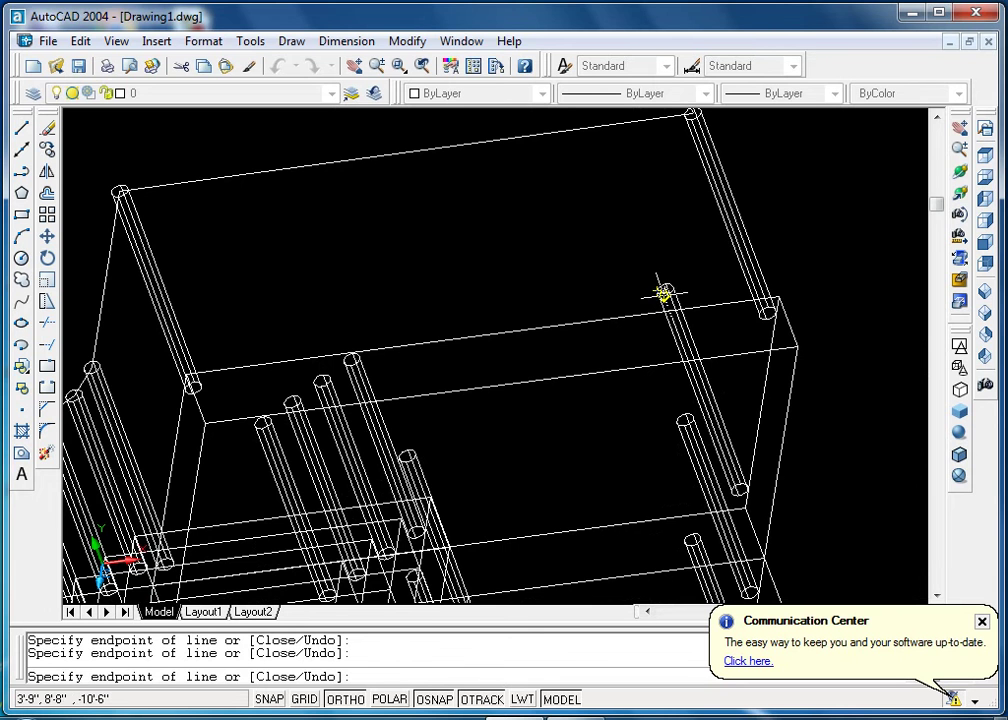
scroll(665, 286, "up", 5)
middle_click_drag(652, 387, 678, 197)
scroll(693, 337, "down", 5)
middle_click_drag(693, 337, 700, 240)
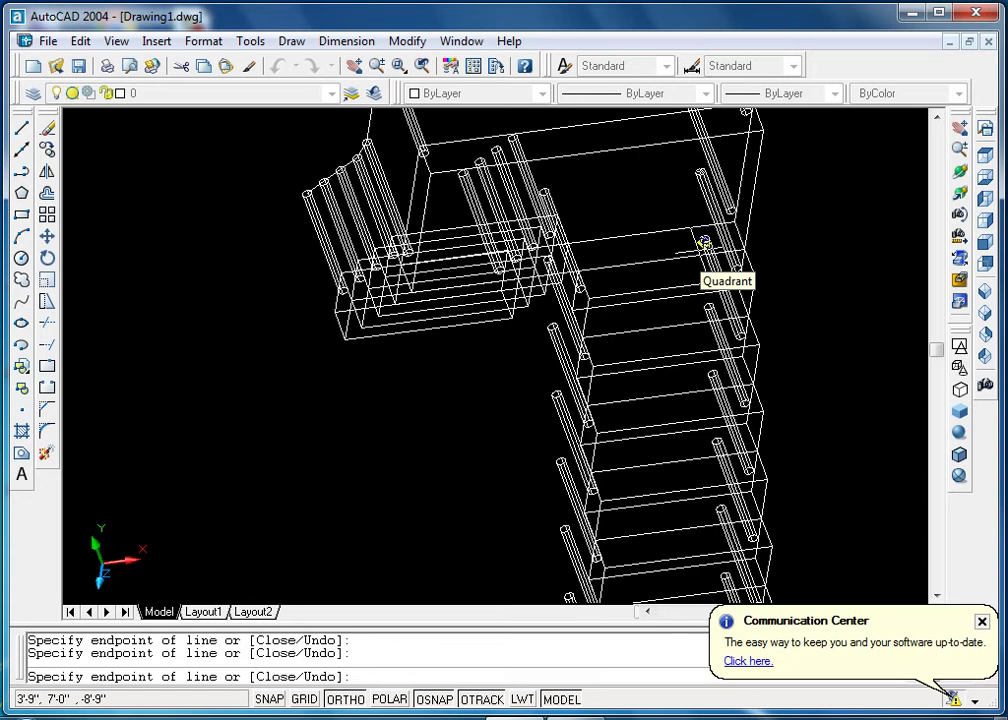
scroll(704, 243, "up", 4)
middle_click_drag(704, 243, 523, 181)
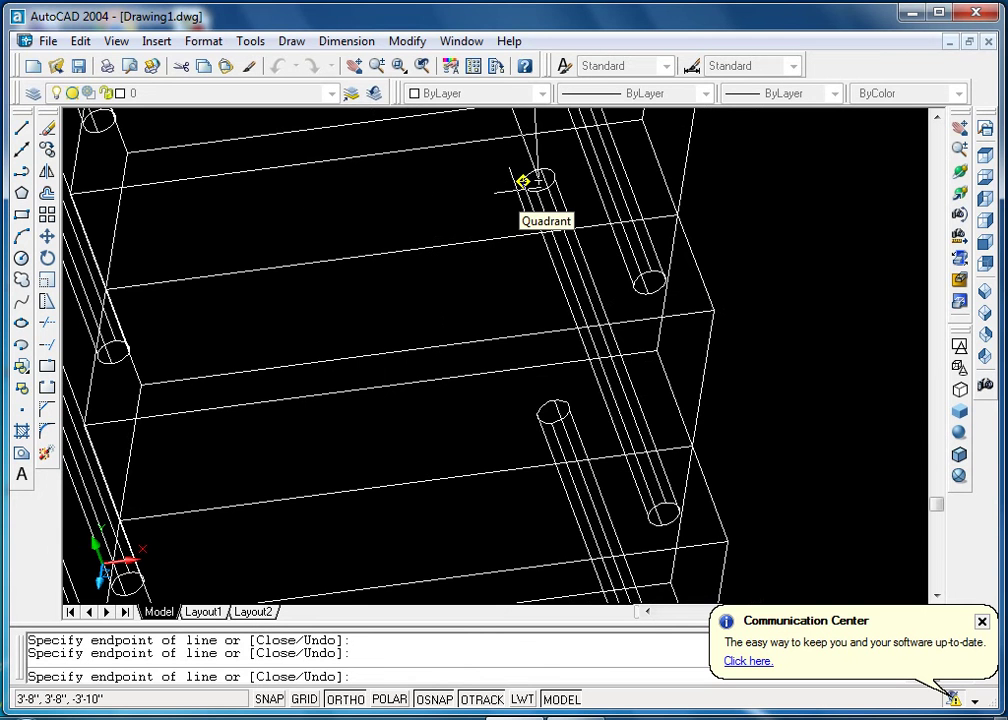
left_click(523, 181)
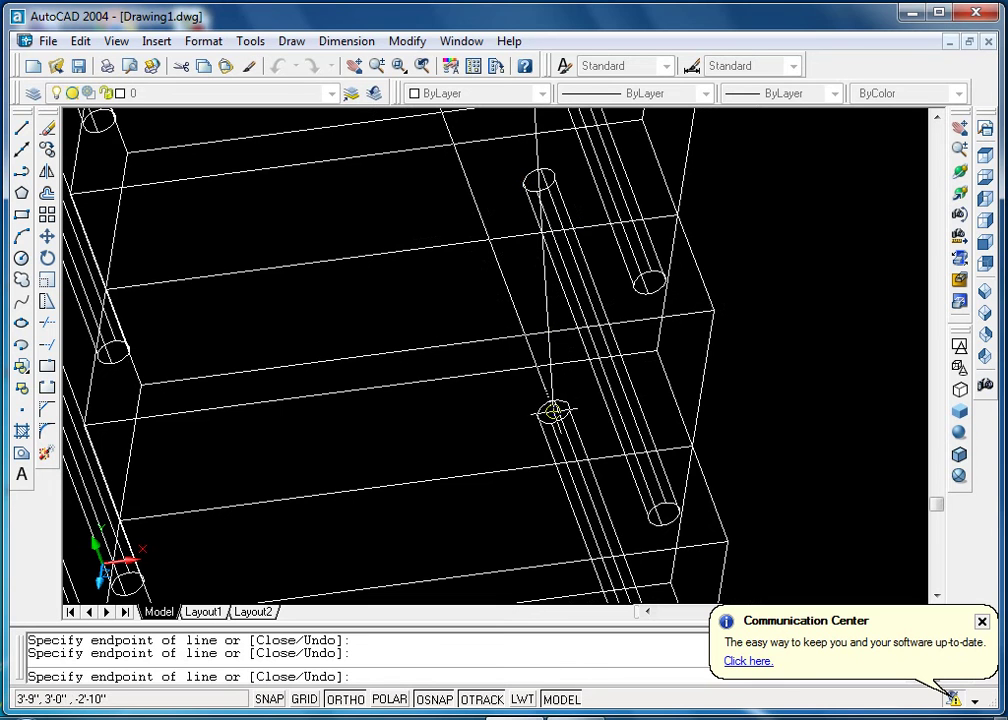
left_click(552, 412)
key("Escape")
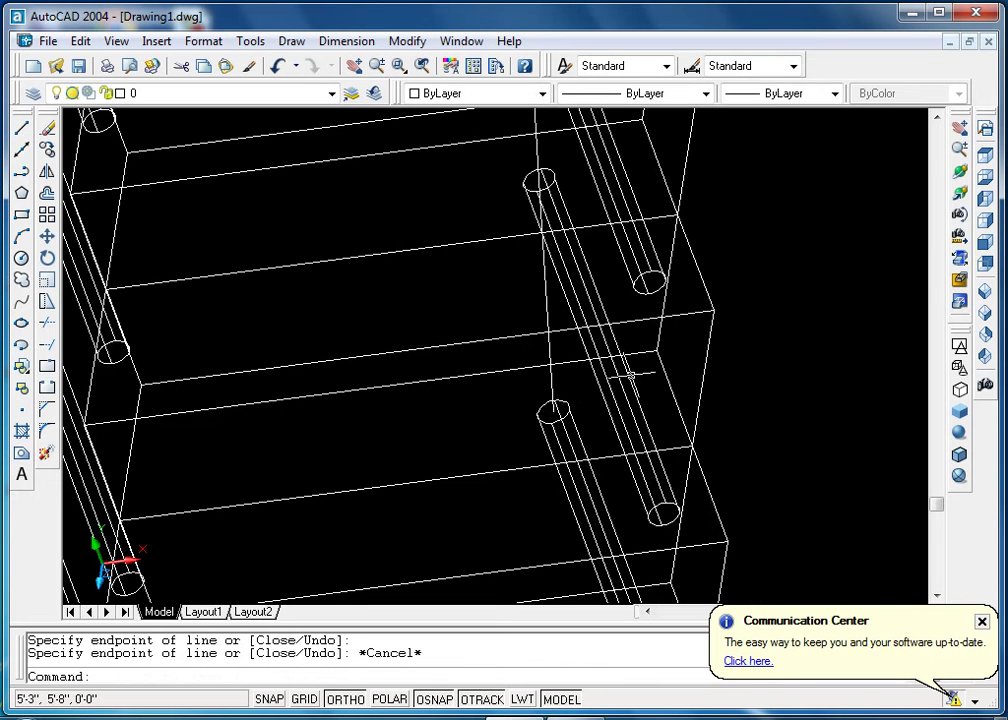
In Front View, draw a circle of diameter 2 beside the stairs
left_click(985, 247)
middle_click_drag(573, 337, 520, 305)
key("Return")
left_click(645, 396)
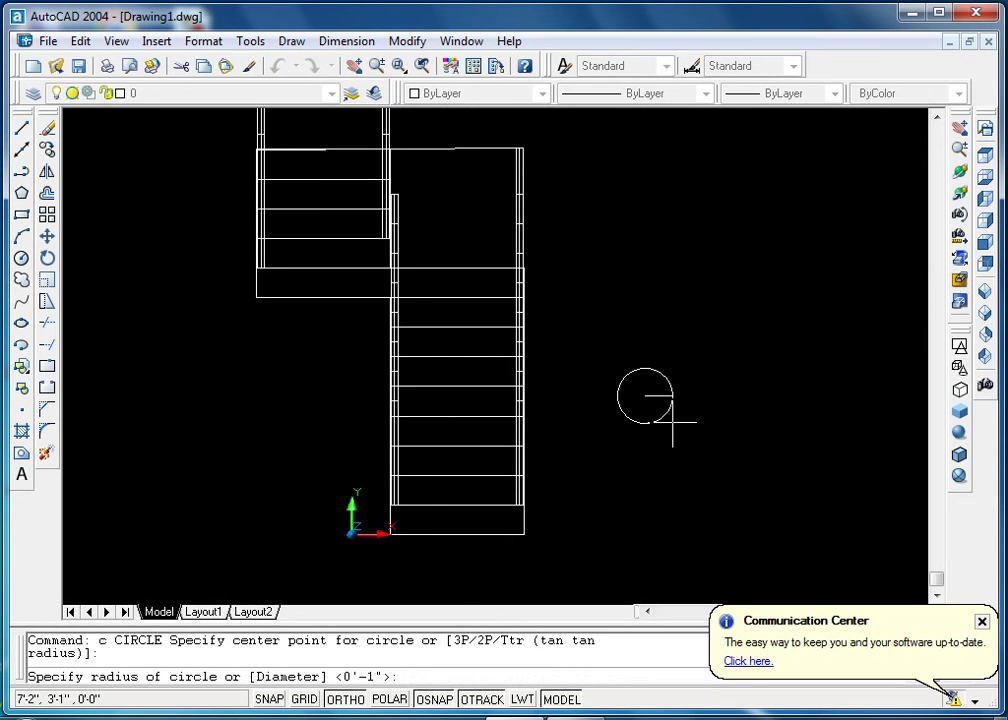
type("d")
key("Return")
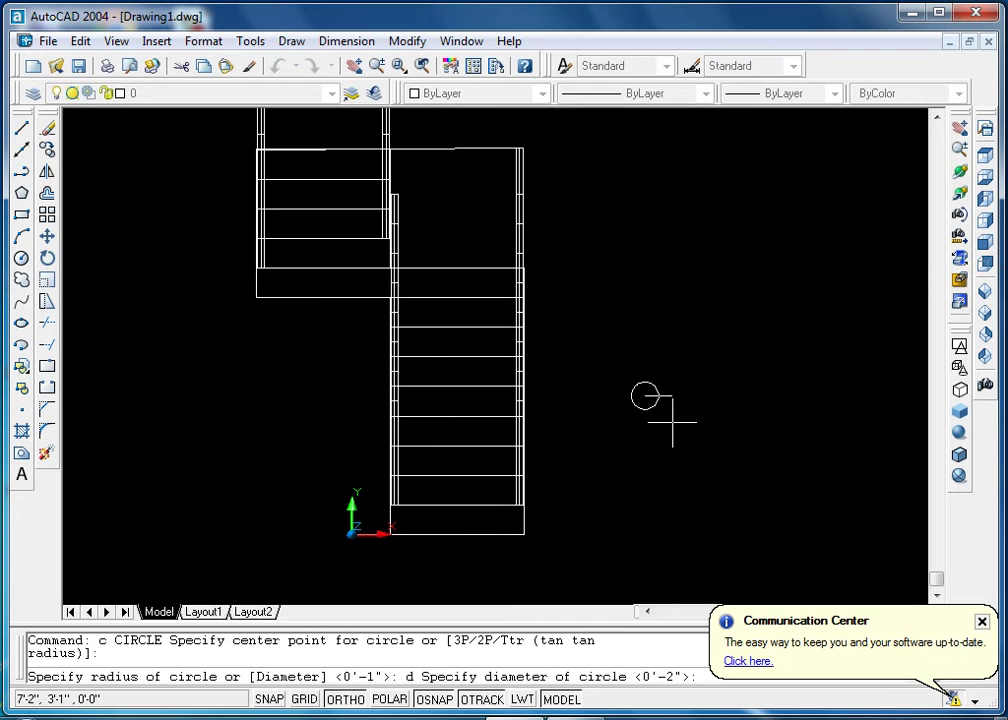
key("Return")
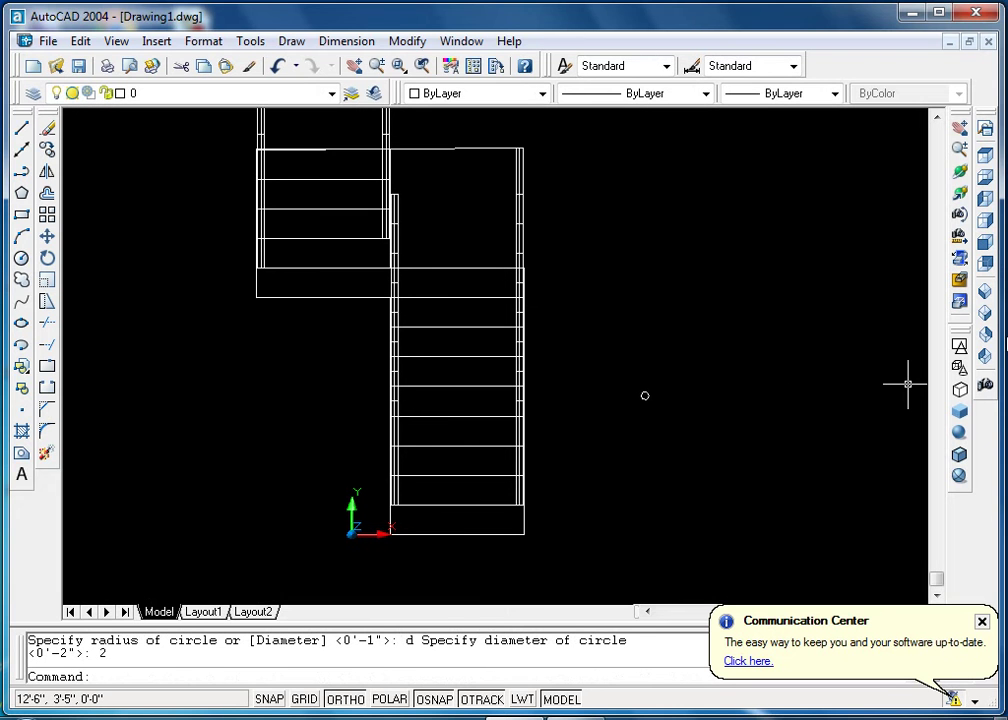
Return to the SW Isometric view of the staircase
left_click(985, 292)
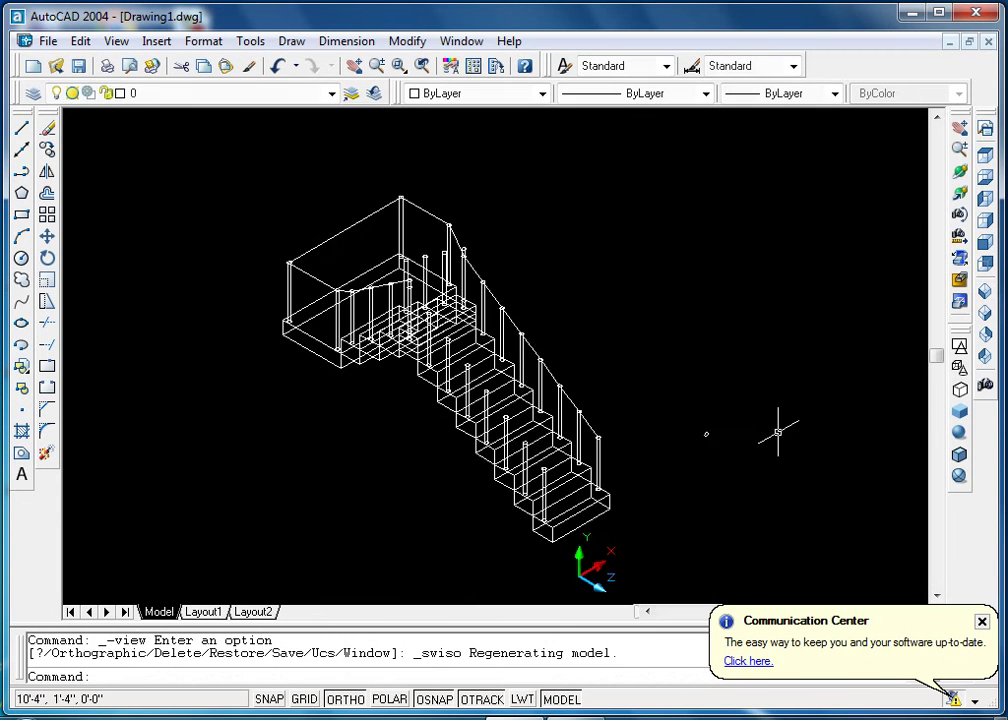
scroll(690, 445, "up", 5)
type("m")
key("Return")
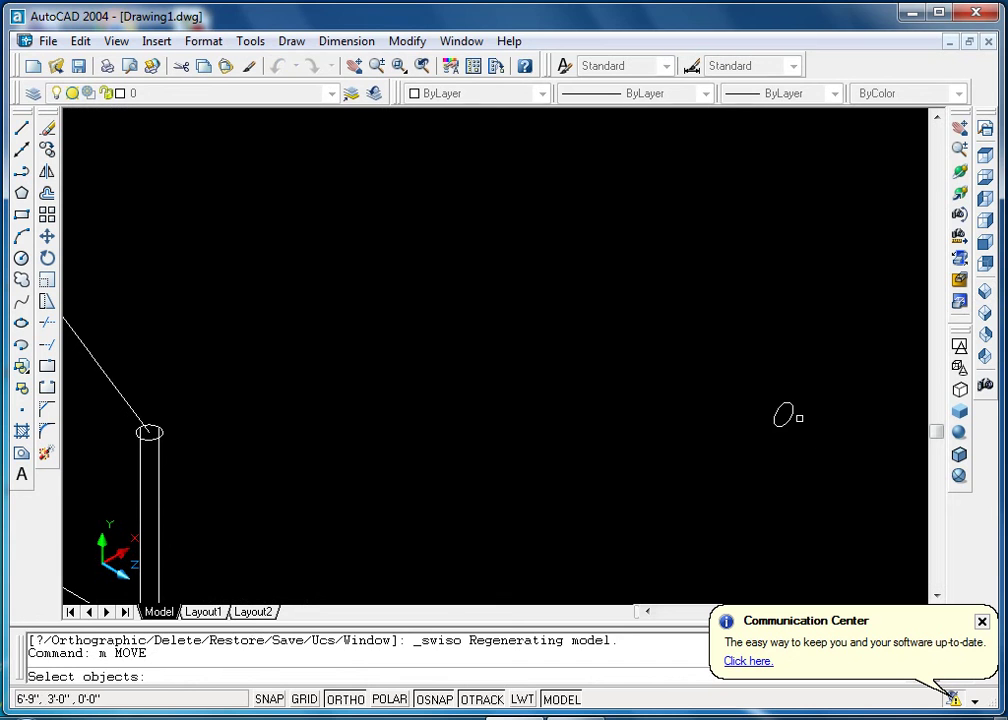
Move the circle by its centre onto the top post's end
left_click(785, 413)
key("Return")
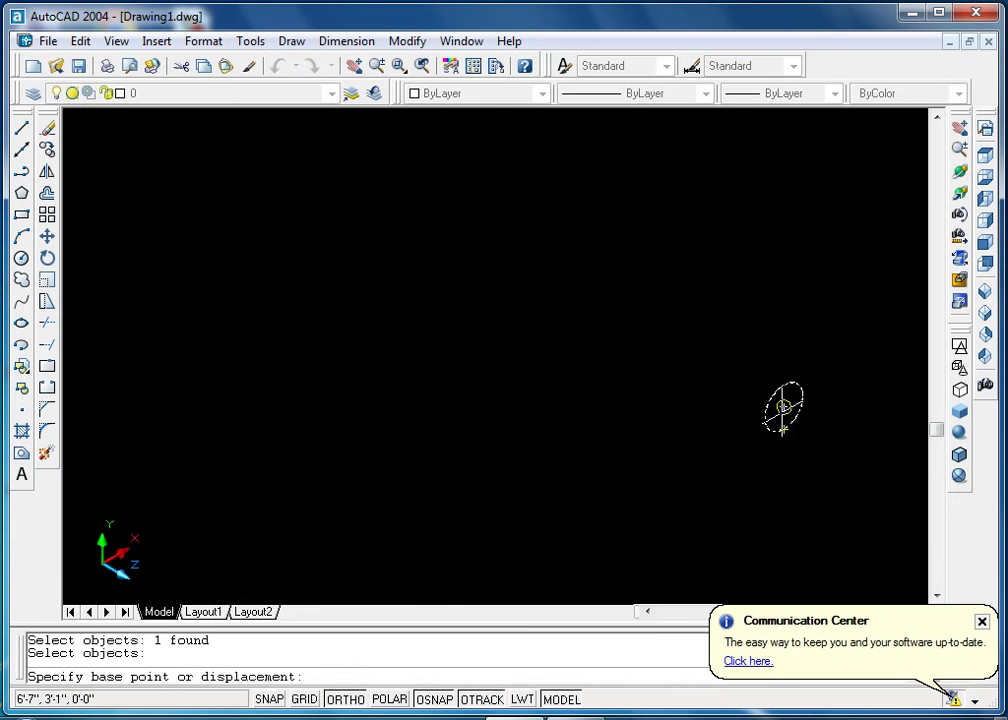
left_click(785, 407)
scroll(479, 423, "down", 3)
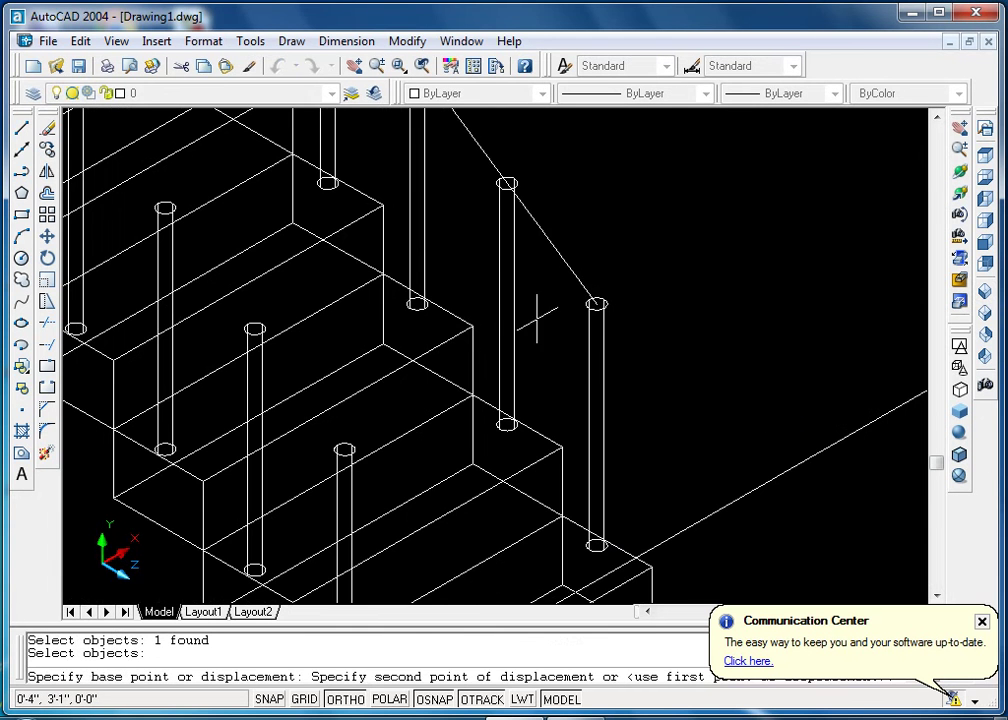
left_click(596, 302)
scroll(600, 305, "up", 3)
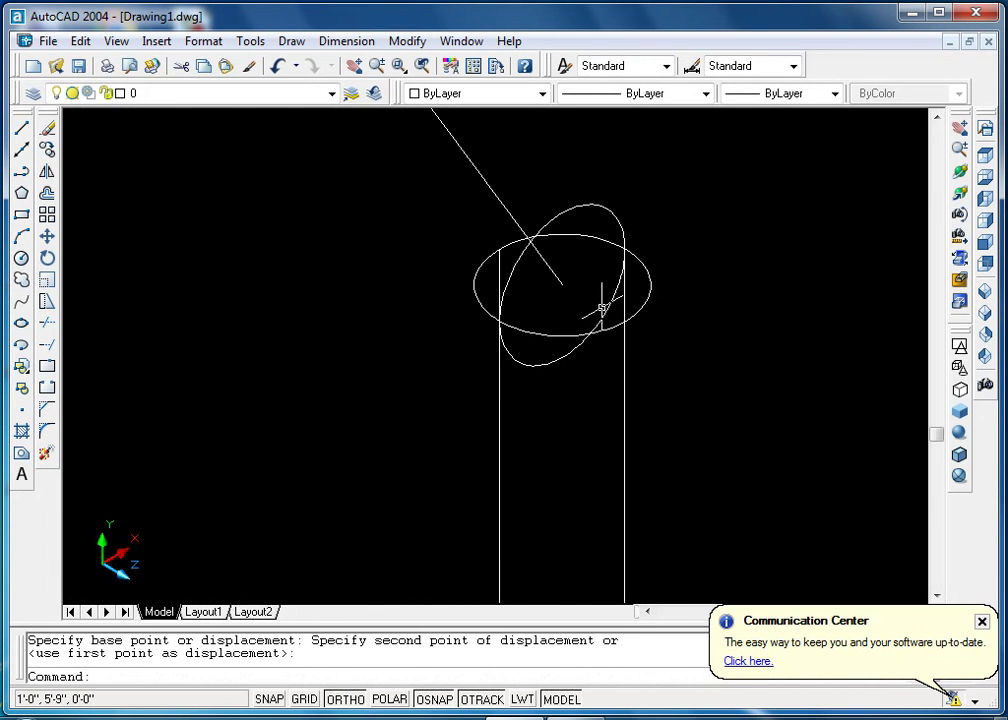
Extrude the circle along the post-top path line and Gouraud-shade the model
type("ext")
key("Return")
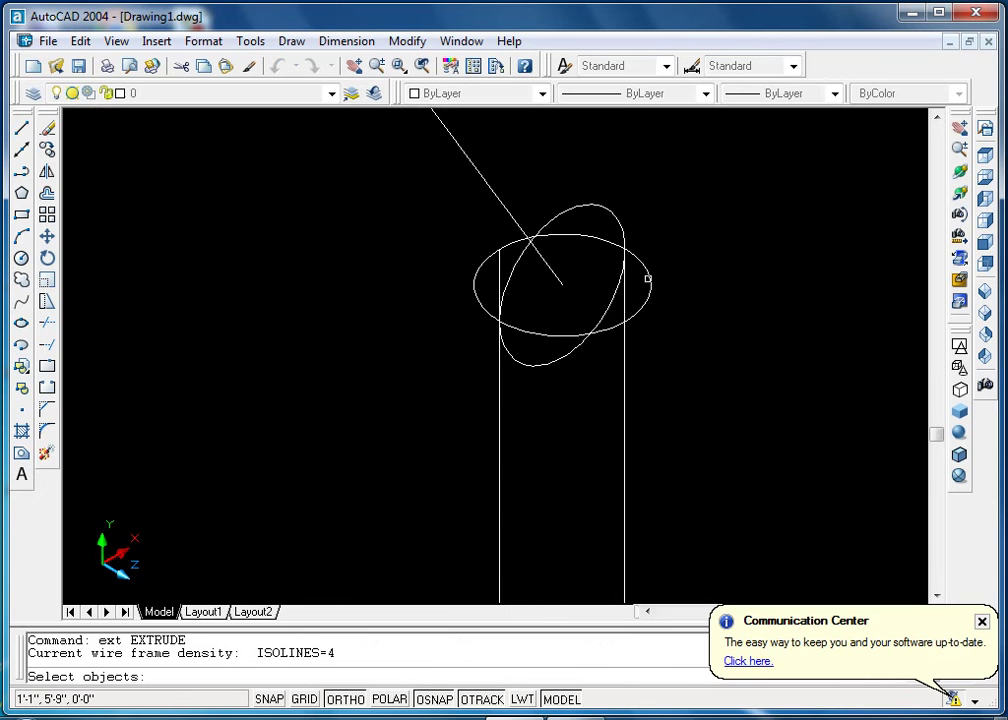
left_click(616, 220)
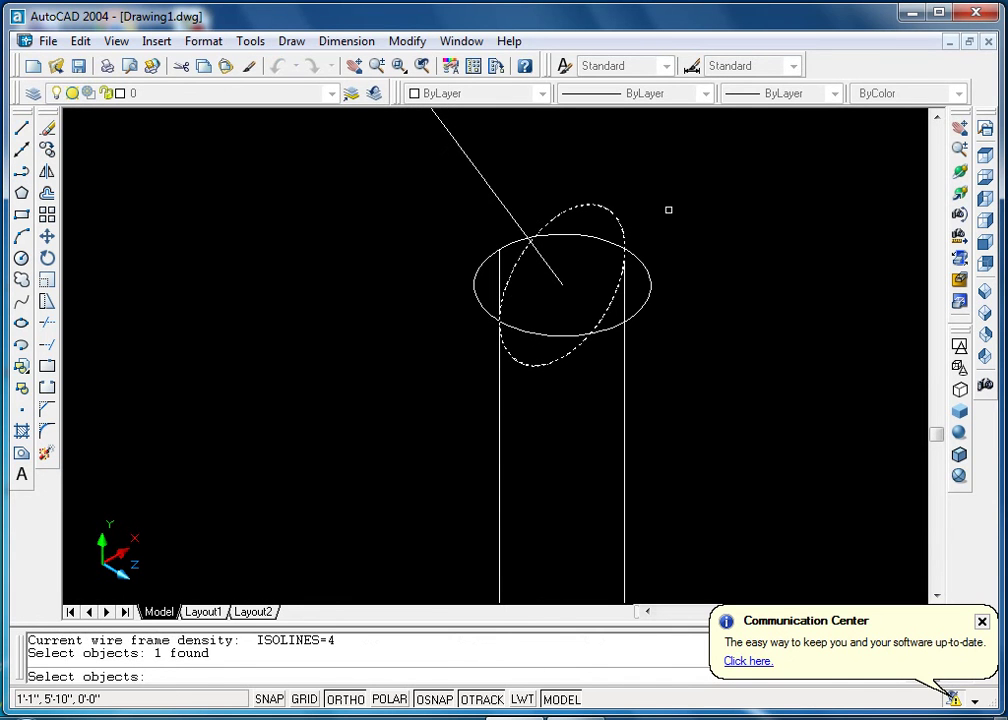
key("Return")
key("Return")
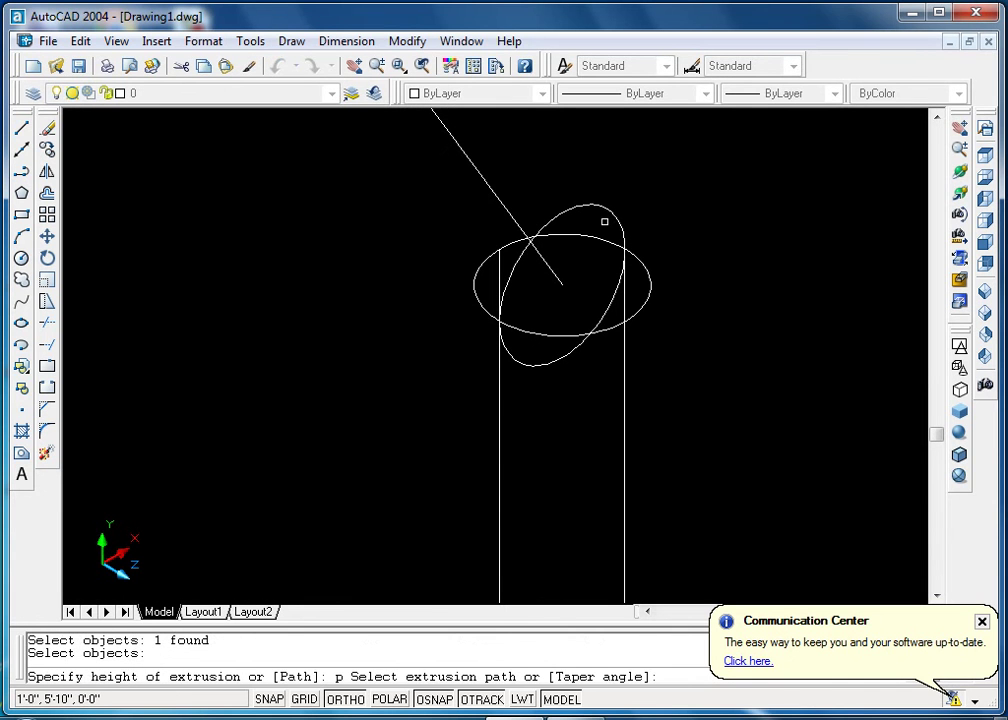
left_click(508, 212)
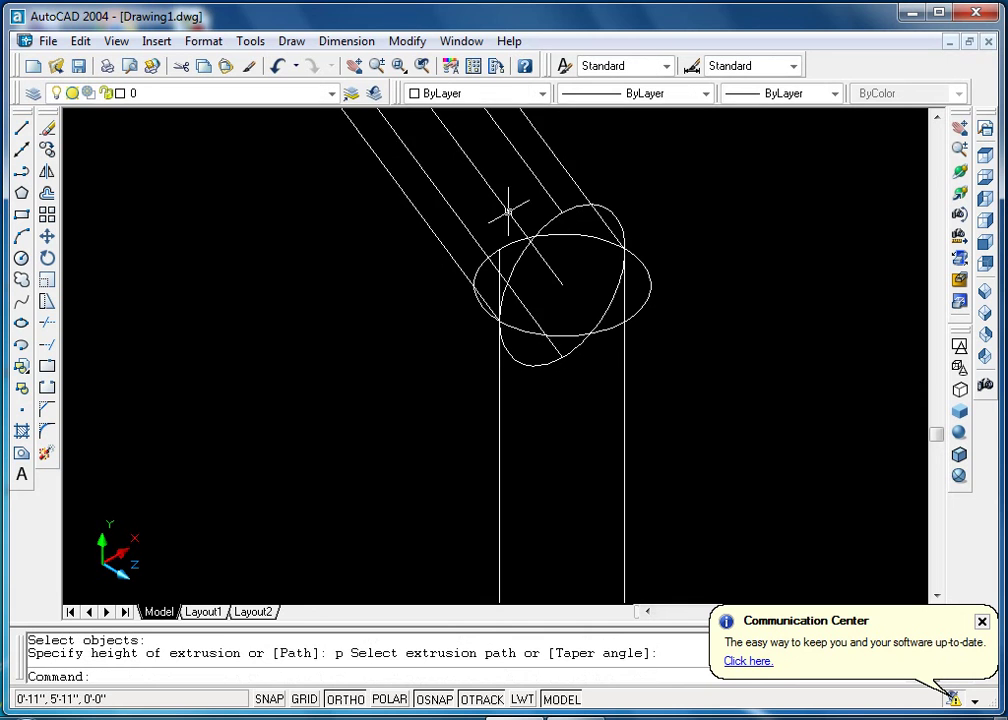
scroll(513, 214, "down", 3)
scroll(513, 214, "down", 3)
middle_click_drag(613, 296, 731, 476)
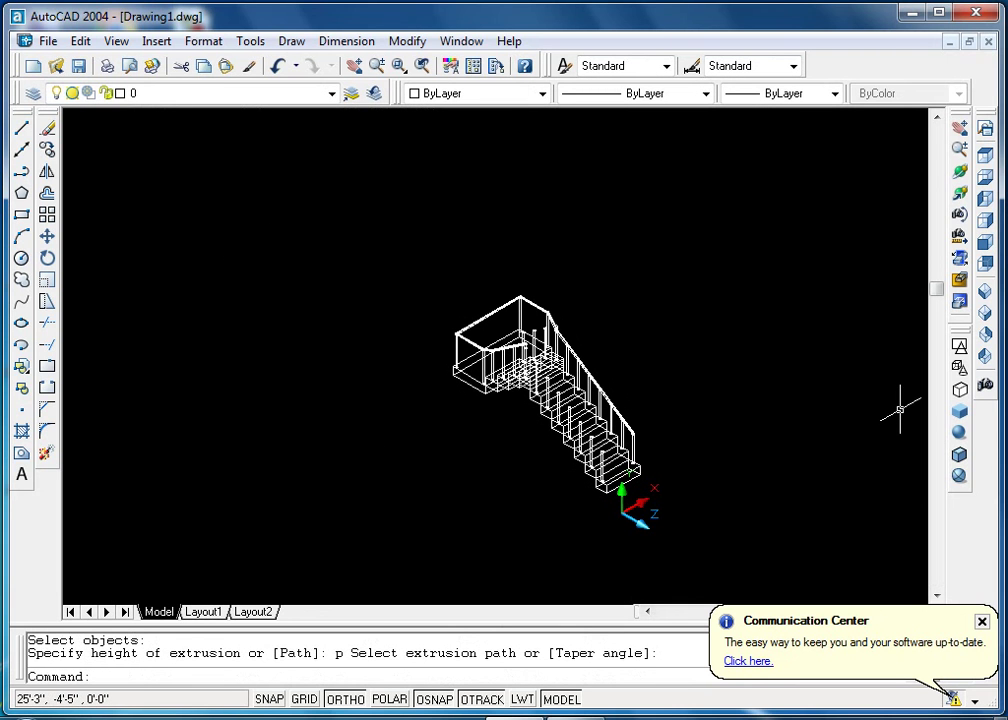
left_click(958, 432)
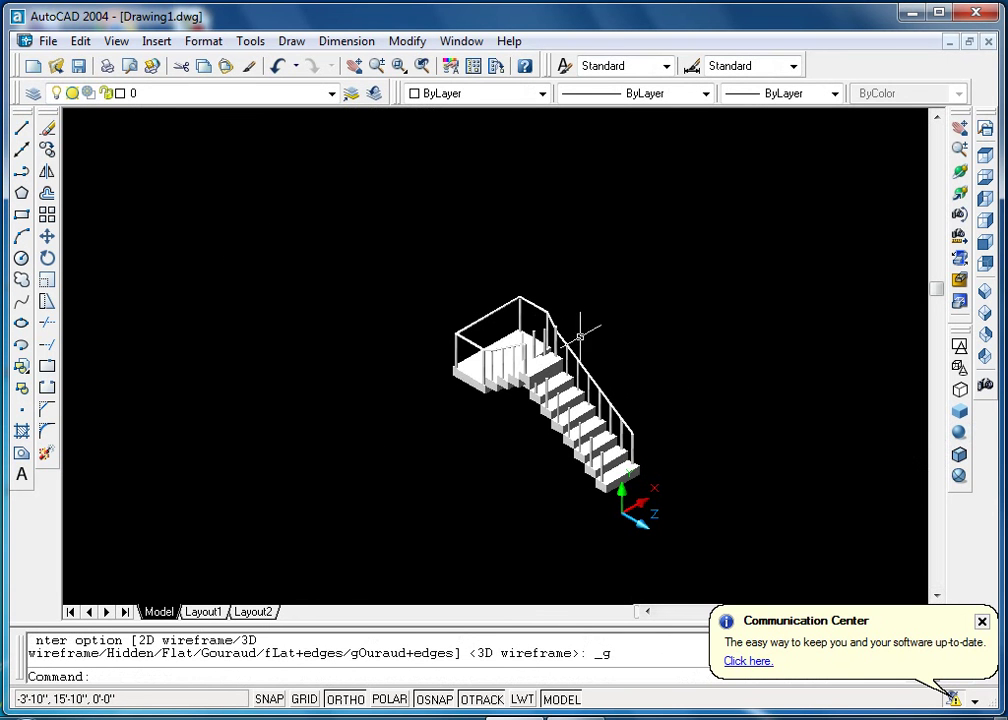
Orbit to a top-down view, select the right-hand handrail and open the Color Control list
scroll(600, 338, "up", 3)
scroll(561, 325, "up", 3)
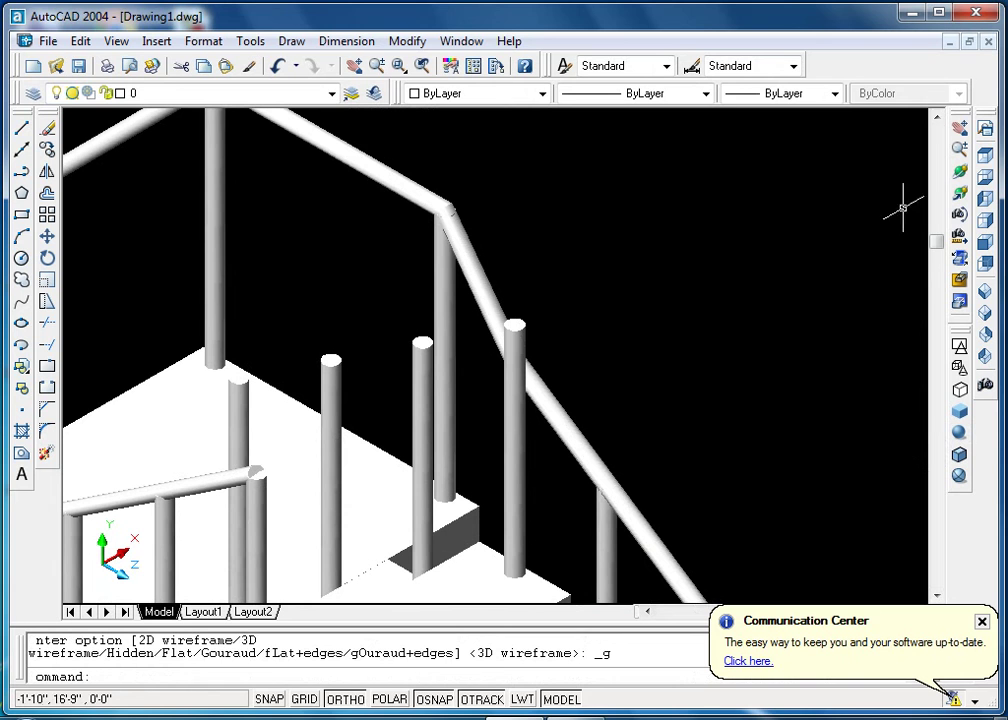
left_click(958, 176)
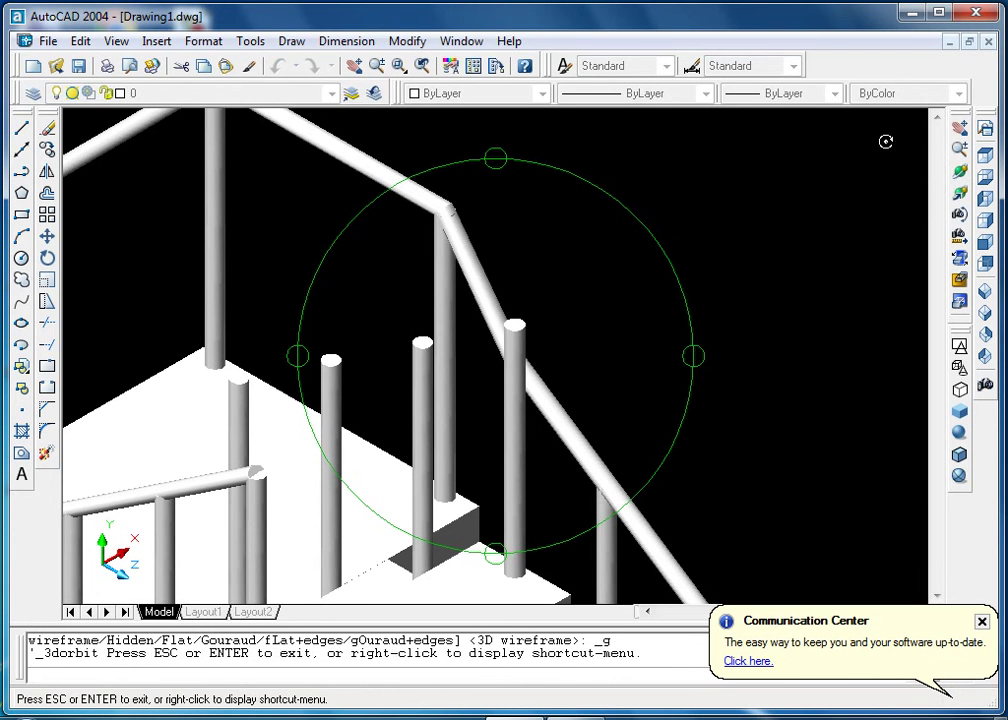
mouse_move(496, 237)
left_mouse_down()
mouse_move(623, 329)
mouse_move(504, 342)
mouse_move(563, 353)
mouse_move(594, 385)
mouse_move(580, 322)
mouse_move(370, 369)
mouse_move(430, 350)
mouse_move(490, 274)
mouse_move(479, 263)
mouse_move(483, 342)
mouse_move(472, 322)
mouse_move(493, 238)
mouse_move(548, 210)
mouse_move(594, 207)
mouse_move(486, 317)
mouse_move(526, 332)
left_mouse_up()
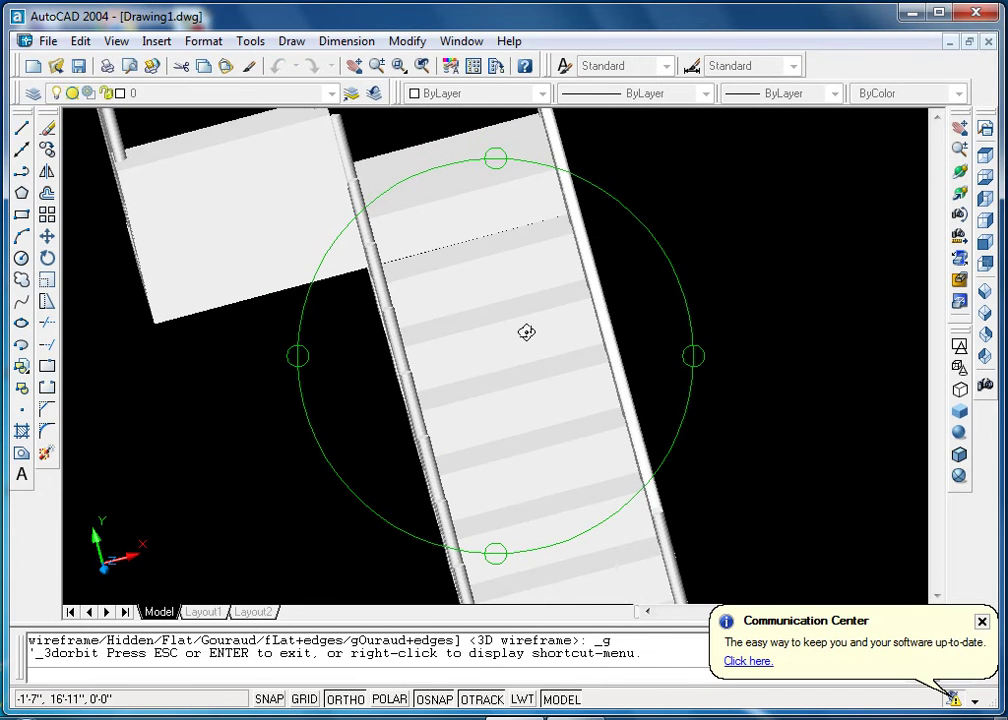
key("Escape")
left_click(620, 360)
left_click(455, 93)
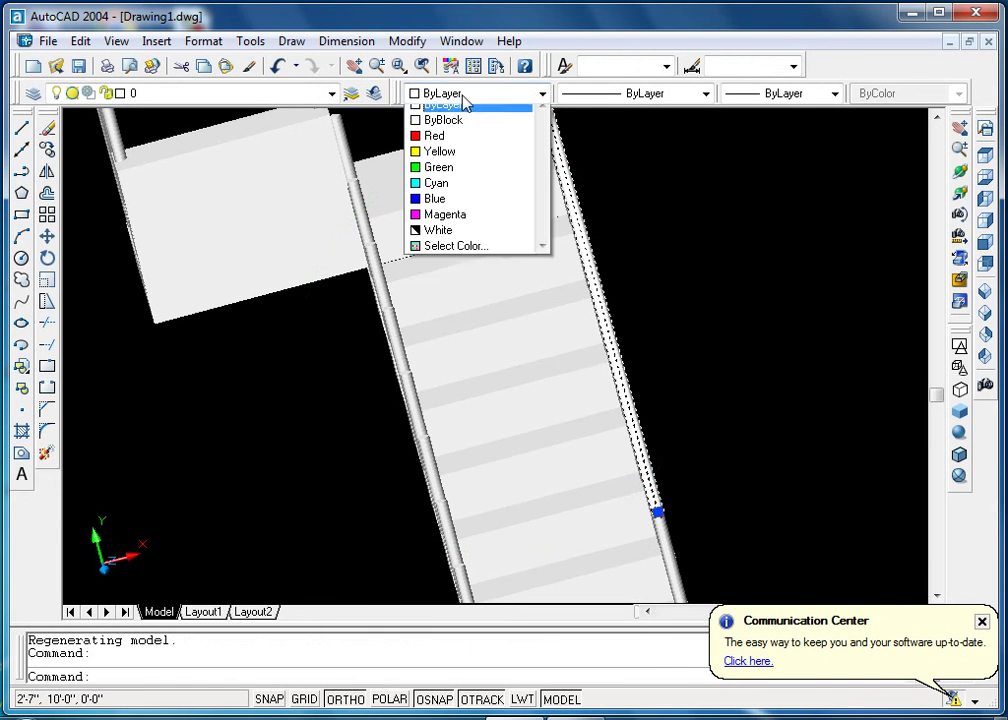
Set the handrail colour to Red, then orbit and zoom around it to inspect the post tops
left_click(461, 146)
key("Escape")
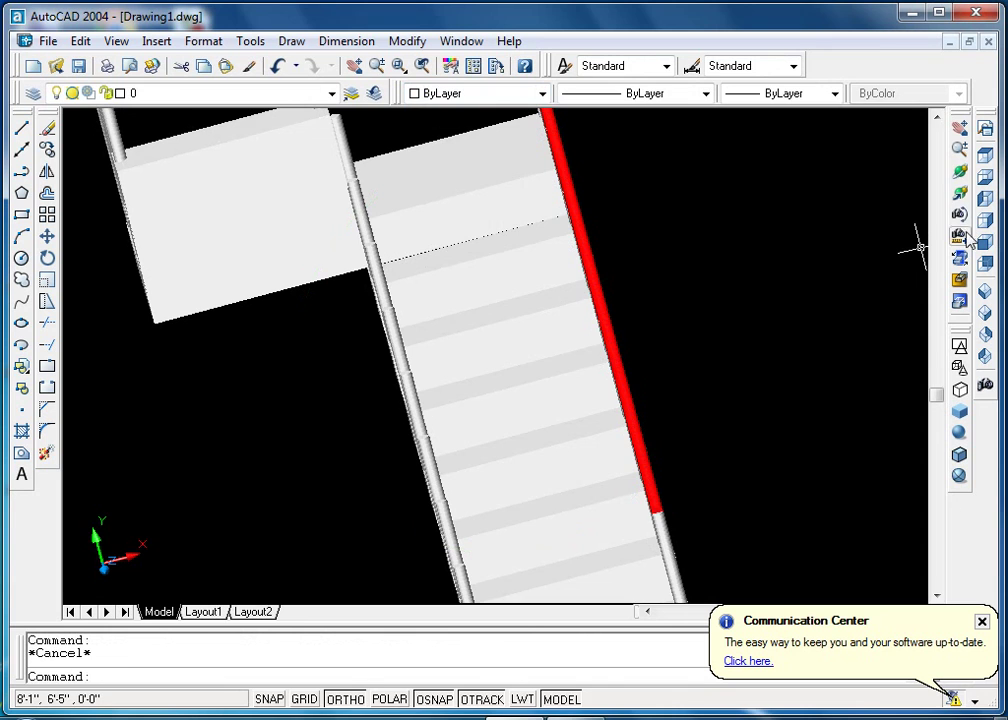
left_click(959, 172)
mouse_move(729, 322)
left_mouse_down()
mouse_move(616, 353)
mouse_move(497, 366)
left_mouse_up()
scroll(502, 265, "up", 2)
scroll(488, 279, "up", 2)
scroll(481, 299, "up", 2)
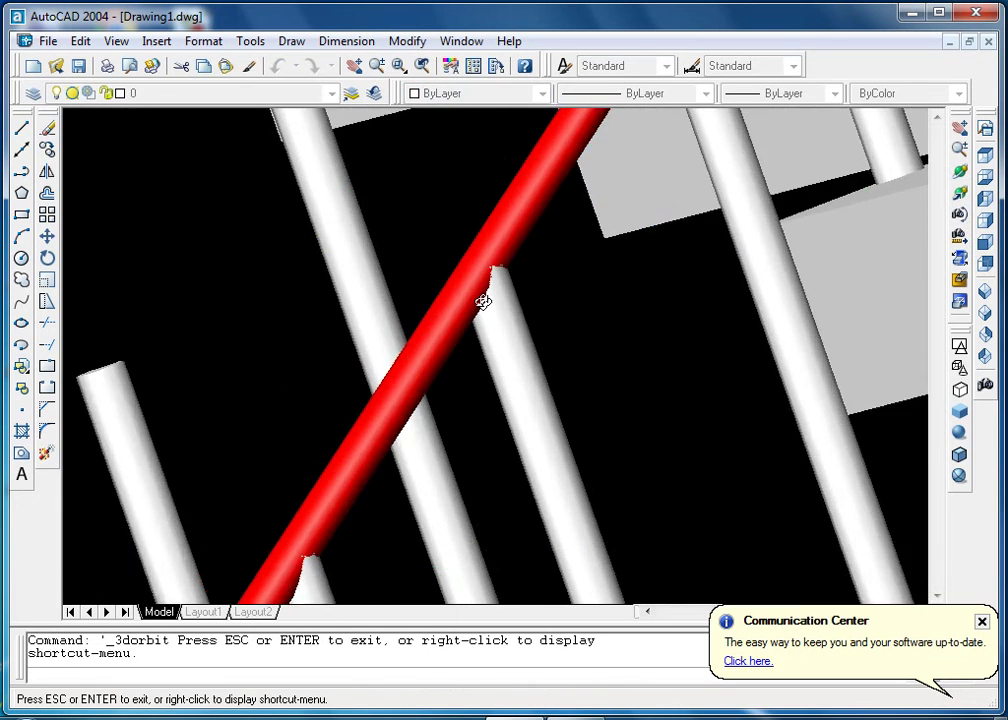
scroll(491, 272, "up", 2)
scroll(526, 277, "down", 2)
scroll(524, 281, "down", 2)
scroll(524, 279, "down", 2)
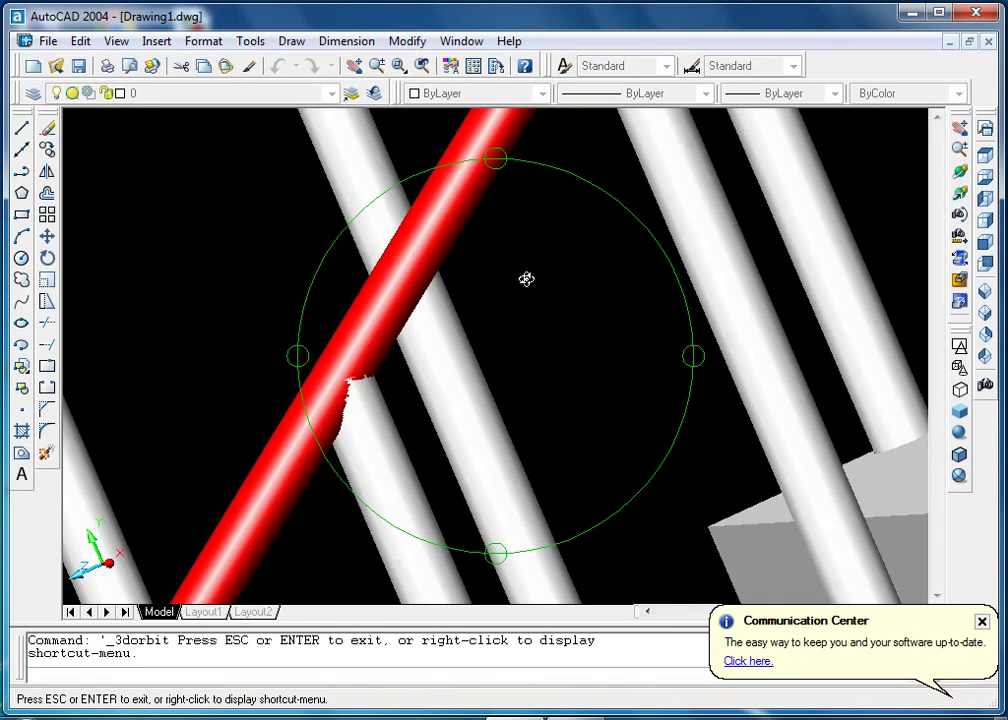
scroll(526, 280, "down", 2)
scroll(527, 278, "down", 2)
mouse_move(527, 277)
left_mouse_down()
mouse_move(576, 320)
mouse_move(600, 322)
mouse_move(551, 349)
mouse_move(506, 414)
mouse_move(512, 428)
mouse_move(614, 343)
left_mouse_up()
key("Escape")
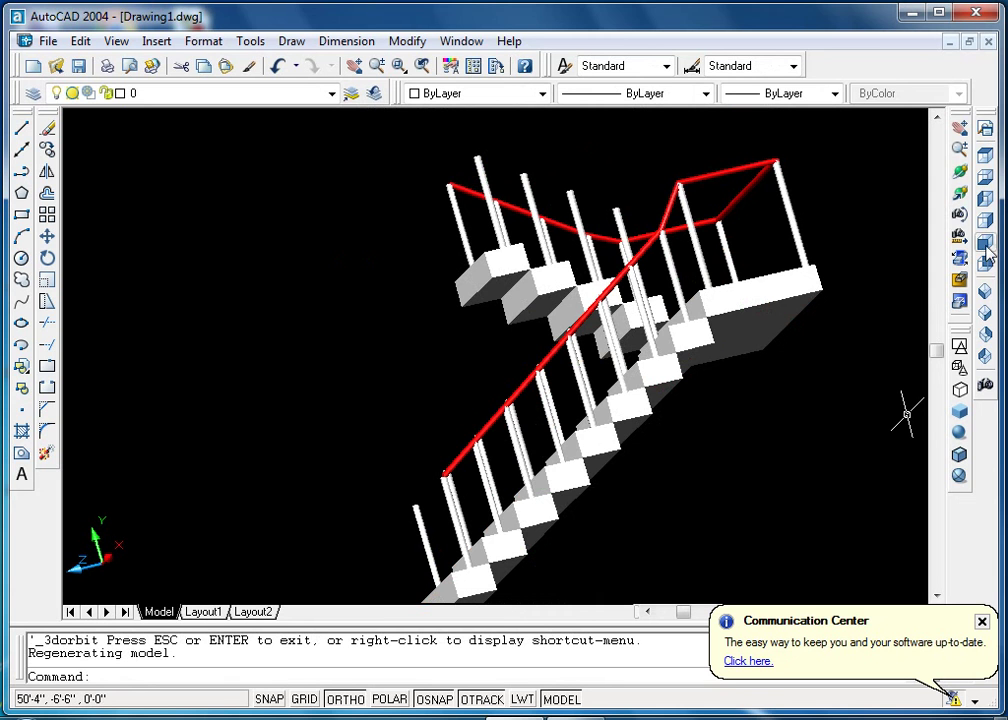
In SW Isometric wireframe, delete the leftover handrail path line
left_click(985, 310)
scroll(668, 497, "up", 6)
scroll(668, 497, "up", 6)
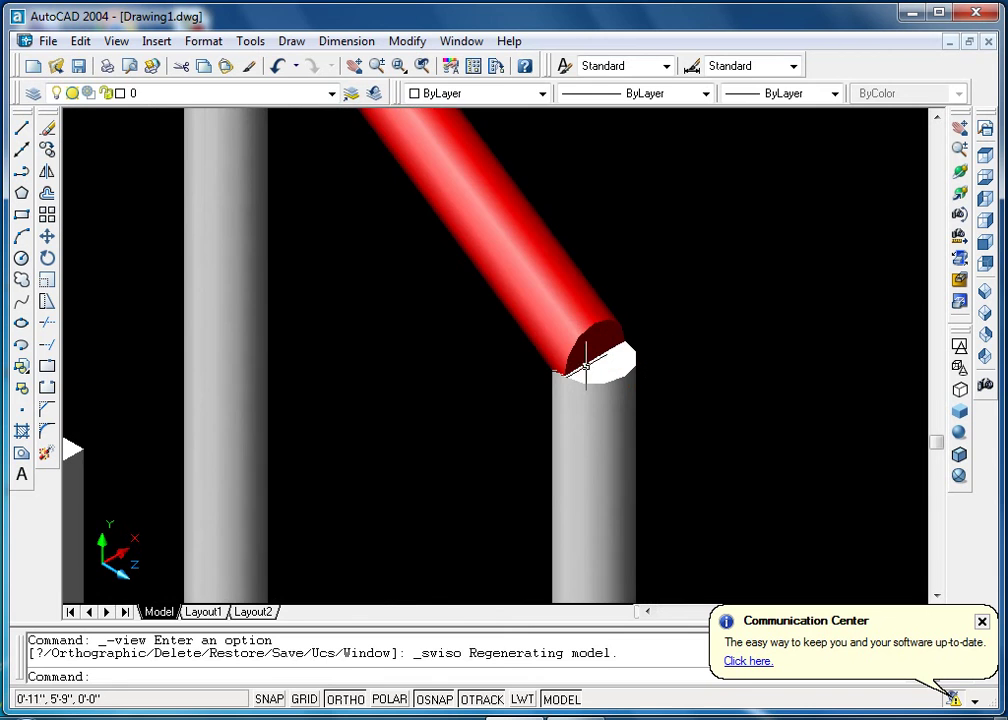
left_click(960, 368)
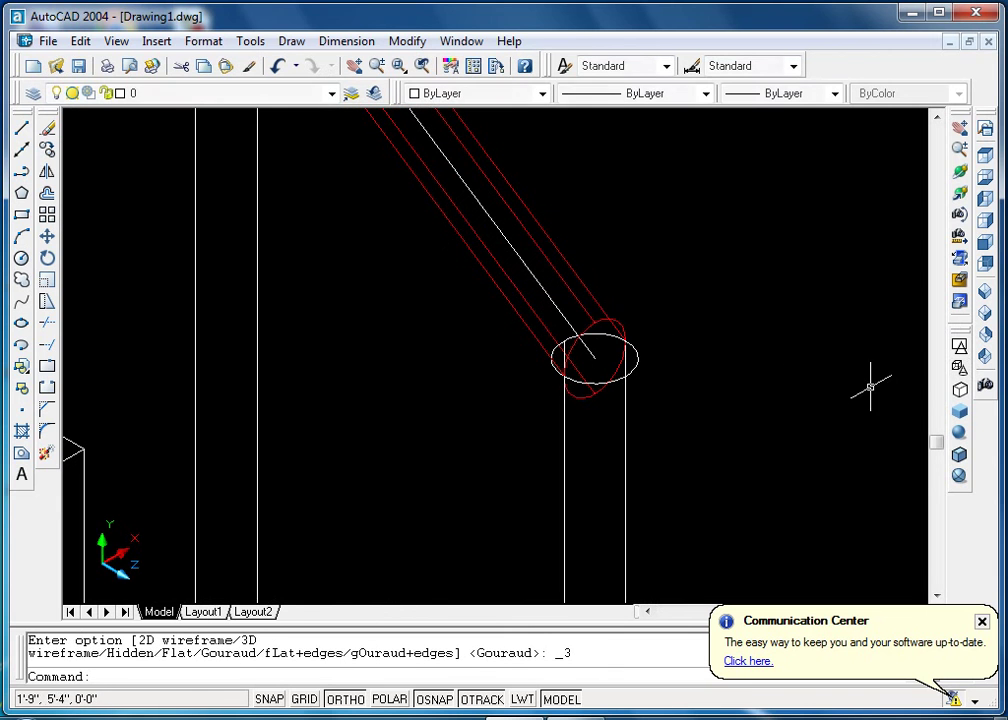
left_click(571, 328)
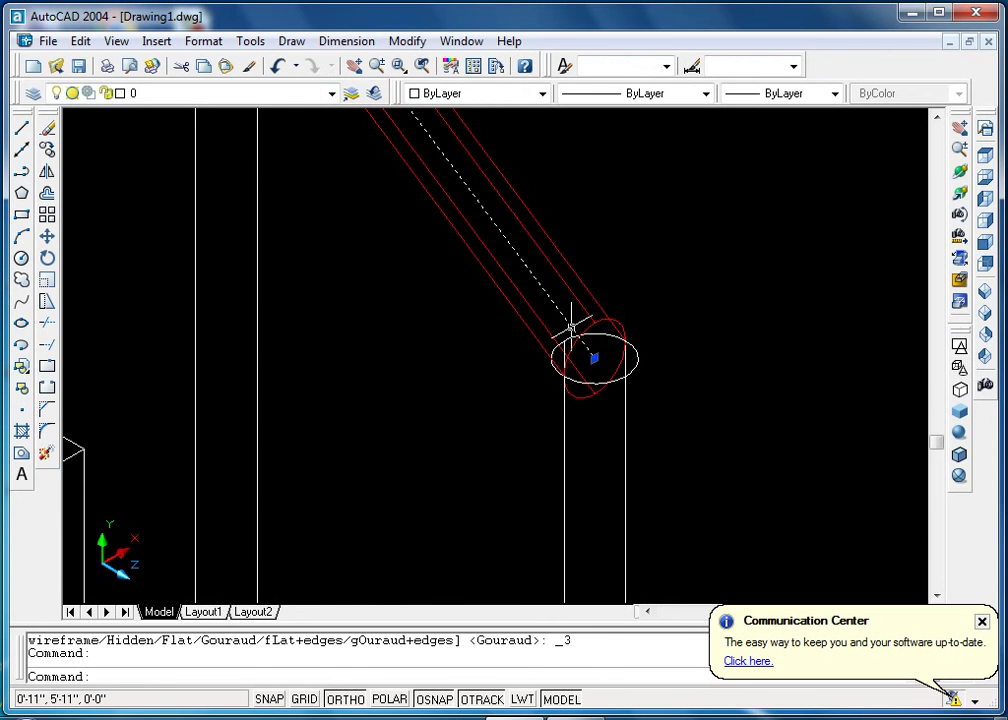
key("Delete")
Extrude the handrail's end face with height 6 and a 2° taper
scroll(579, 268, "up", 3)
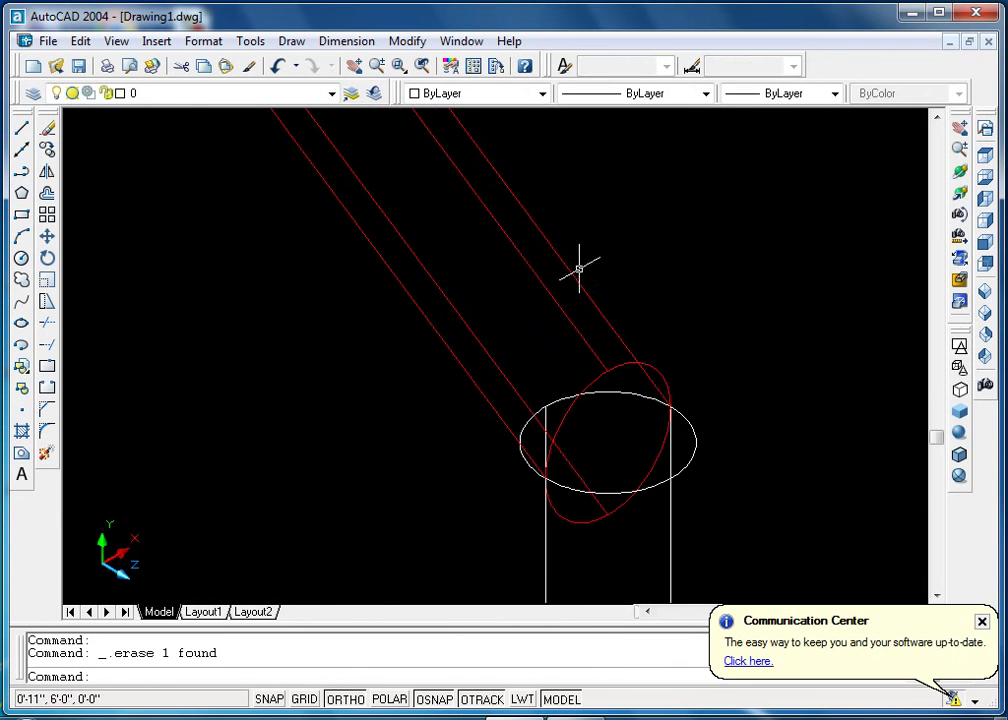
left_click(400, 40)
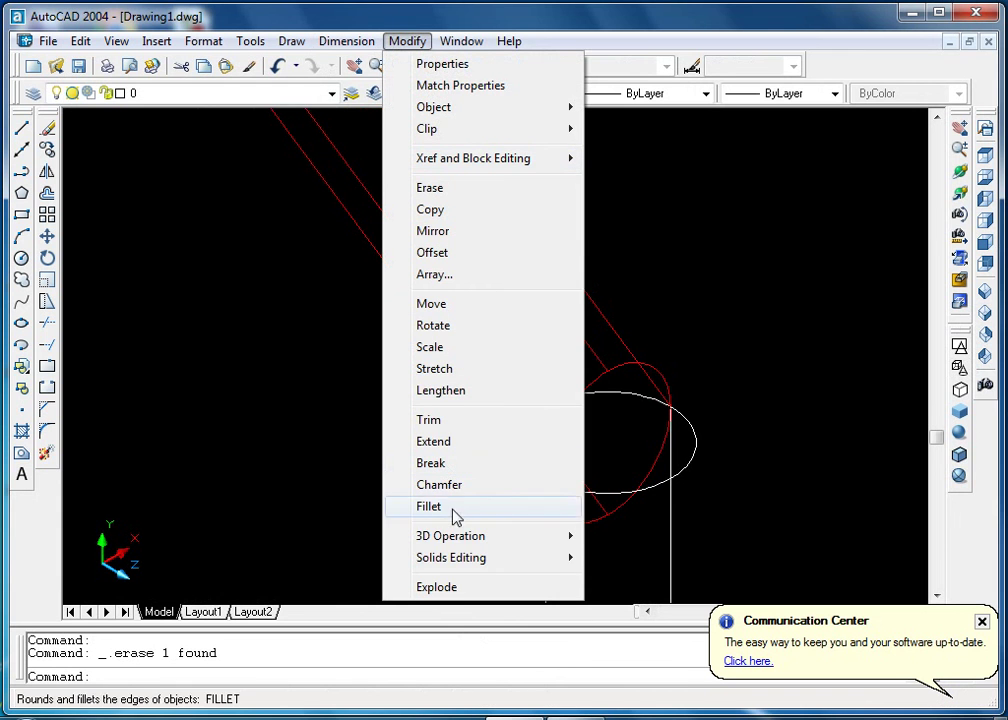
mouse_move(451, 557)
left_click(645, 240)
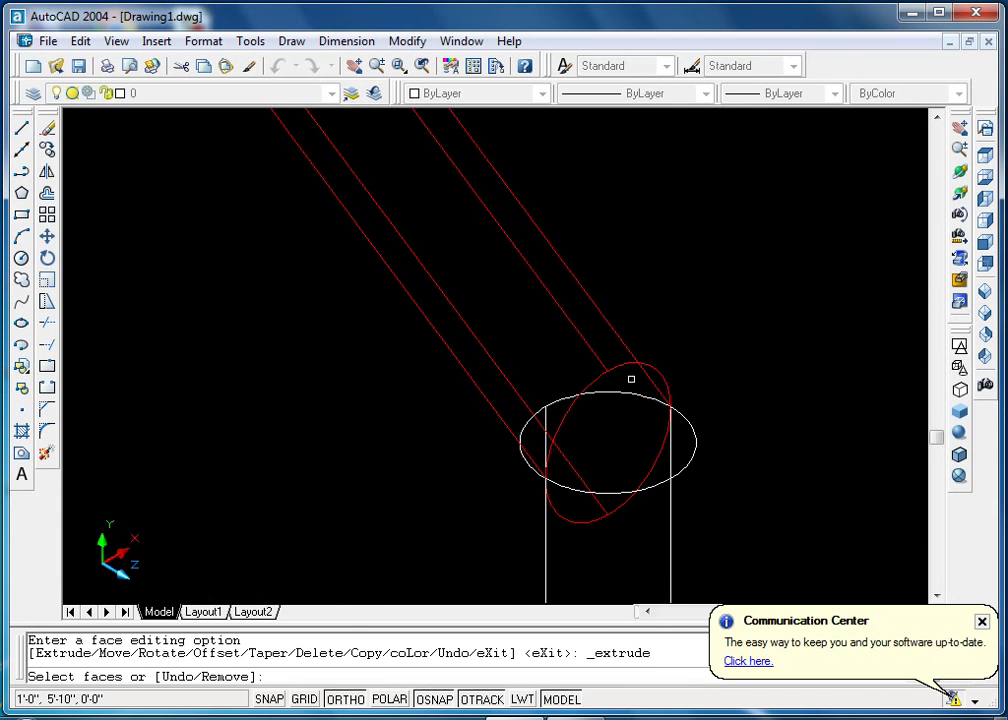
left_click(631, 379)
right_click(693, 347)
left_click(725, 360)
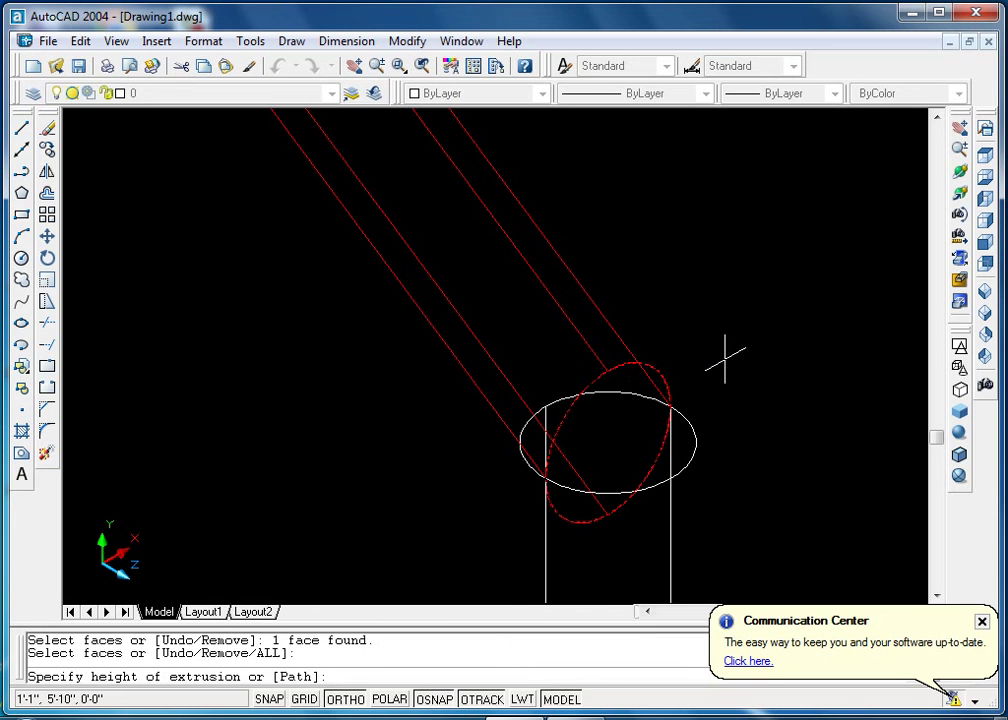
type("6")
key("Return")
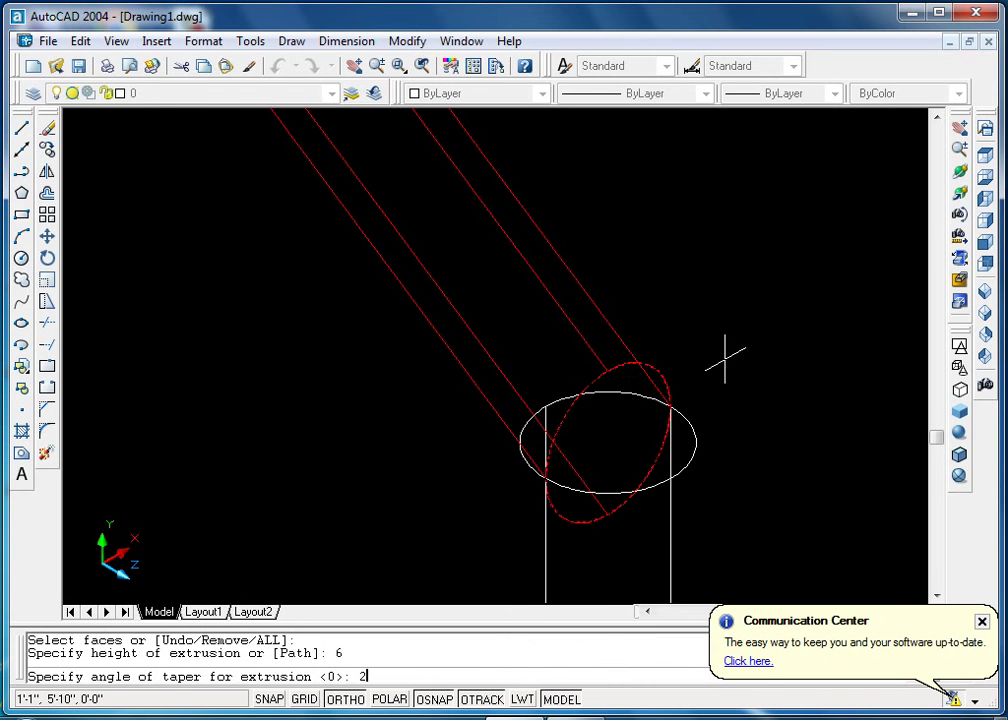
key("Return")
Gouraud-shade the model and centre the handrail's end in view
scroll(735, 352, "down", 3)
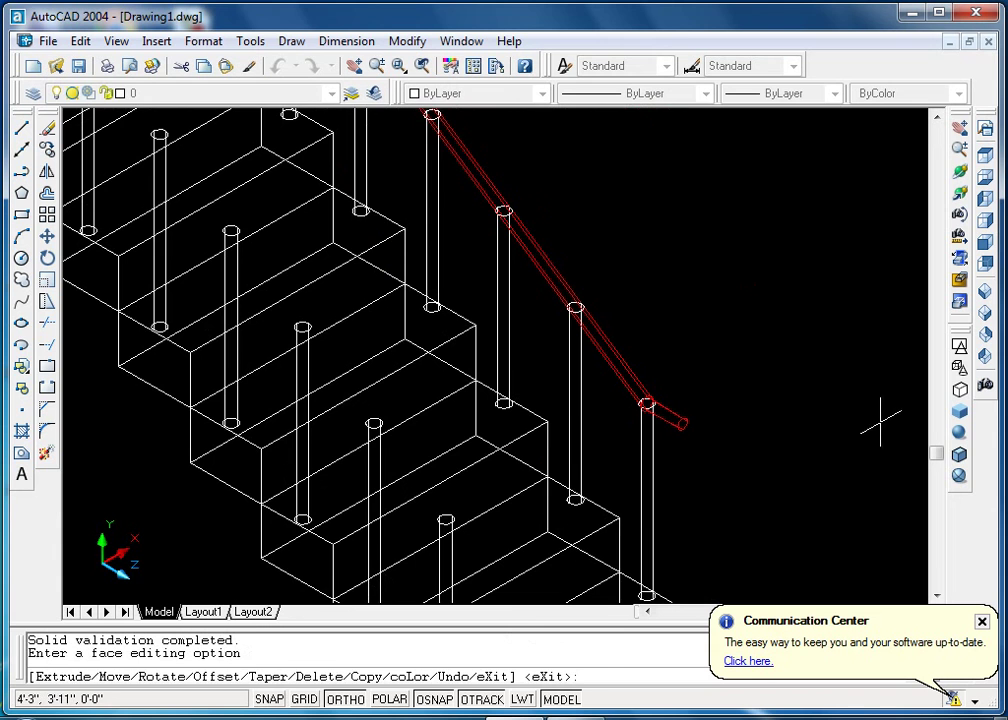
left_click(959, 432)
scroll(664, 439, "up", 6)
scroll(743, 367, "up", 3)
middle_click_drag(743, 367, 360, 400)
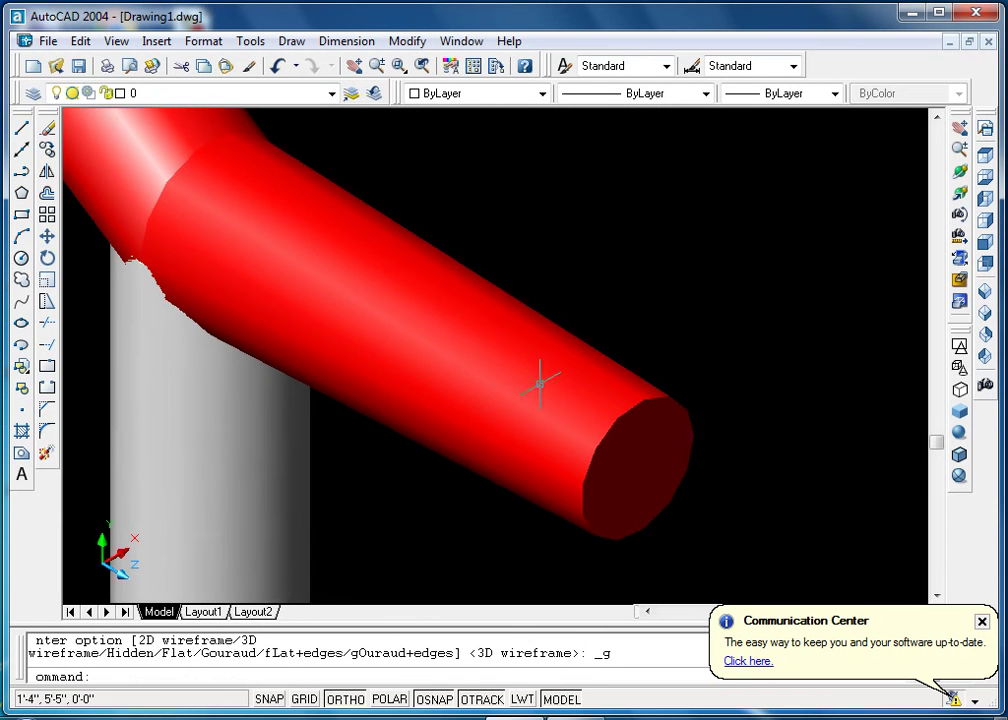
Zoom and pan to inspect the handrail elbow and the upper landing's handrail
scroll(540, 383, "down", 5)
mouse_move(468, 355)
middle_mouse_down()
mouse_move(596, 461)
mouse_move(742, 308)
middle_mouse_up()
scroll(592, 466, "up", 3)
scroll(590, 447, "down", 3)
scroll(686, 360, "down", 3)
scroll(668, 360, "down", 2)
scroll(716, 495, "up", 1)
scroll(716, 495, "down", 1)
middle_click_drag(716, 495, 728, 600)
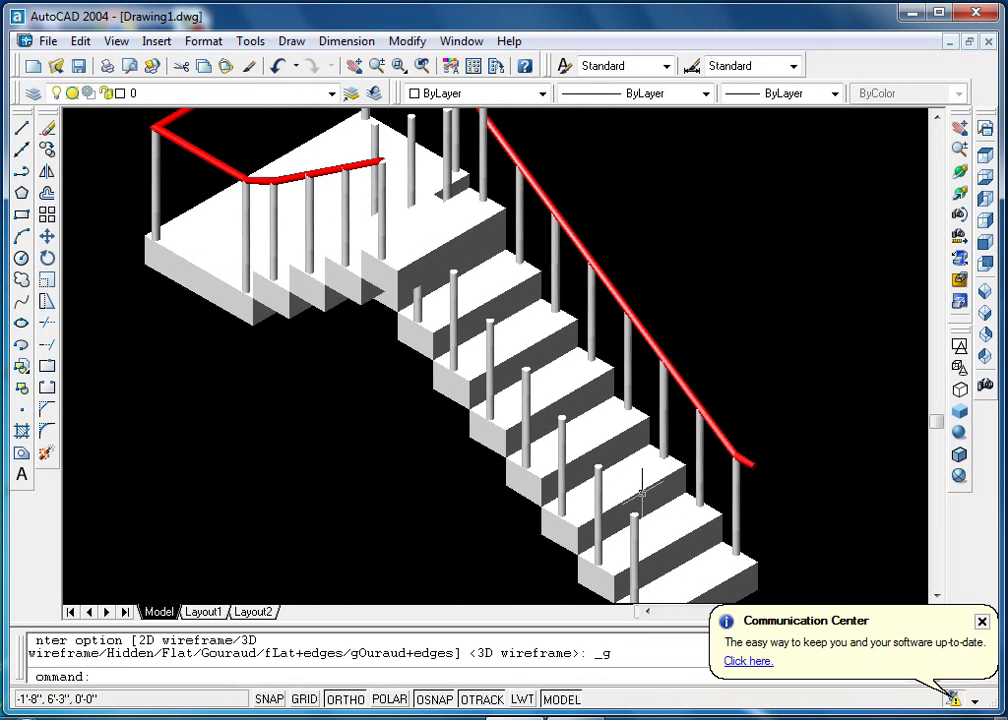
Orbit the shaded staircase from several angles, finishing in the Right view
left_click(958, 185)
mouse_move(664, 299)
left_mouse_down()
mouse_move(475, 355)
mouse_move(565, 430)
left_mouse_up()
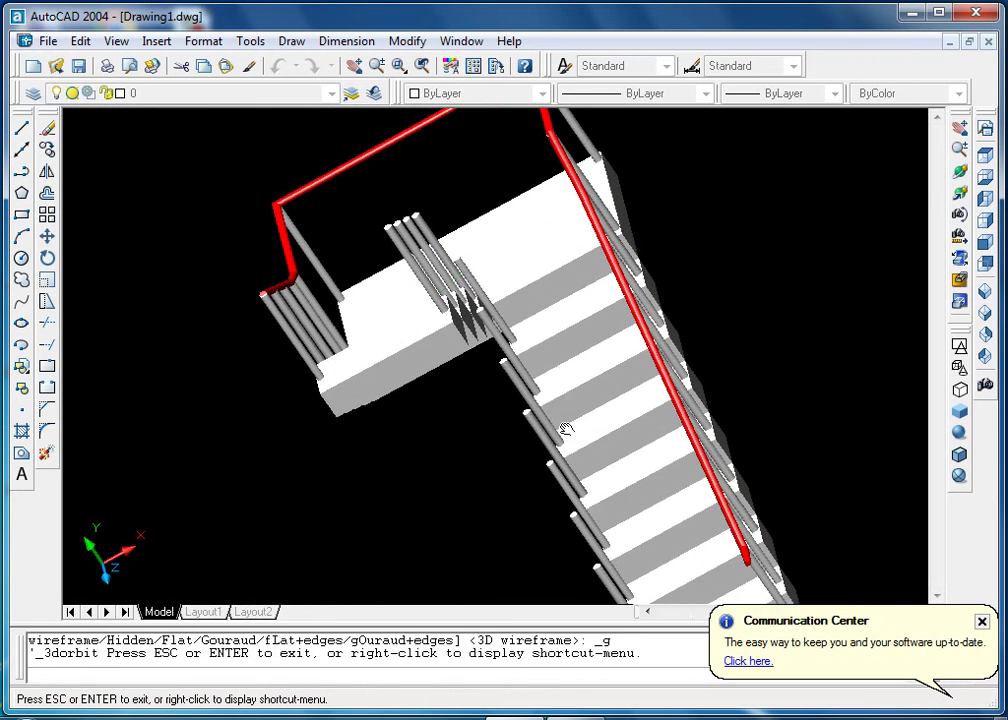
scroll(414, 243, "up", 3)
scroll(412, 300, "up", 2)
scroll(412, 349, "up", 2)
left_click_drag(412, 349, 305, 421)
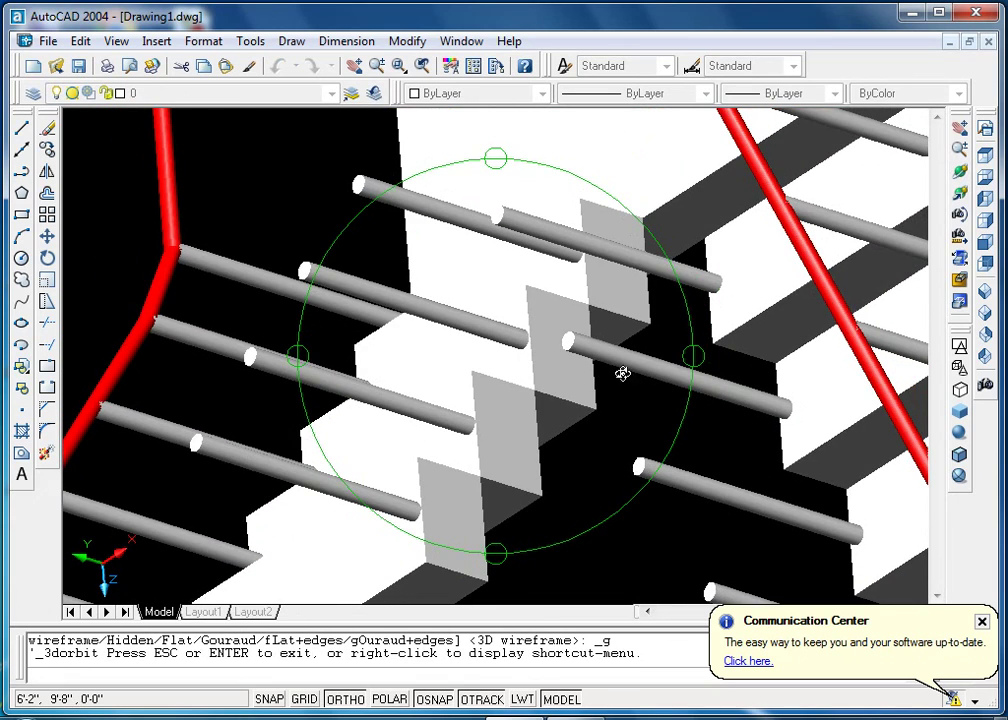
scroll(623, 351, "down", 3)
scroll(599, 407, "down", 2)
mouse_move(585, 421)
left_mouse_down()
mouse_move(535, 304)
mouse_move(545, 291)
mouse_move(533, 322)
mouse_move(556, 318)
mouse_move(568, 271)
mouse_move(589, 248)
mouse_move(495, 331)
mouse_move(420, 365)
mouse_move(427, 355)
mouse_move(513, 382)
mouse_move(522, 344)
mouse_move(576, 318)
left_mouse_up()
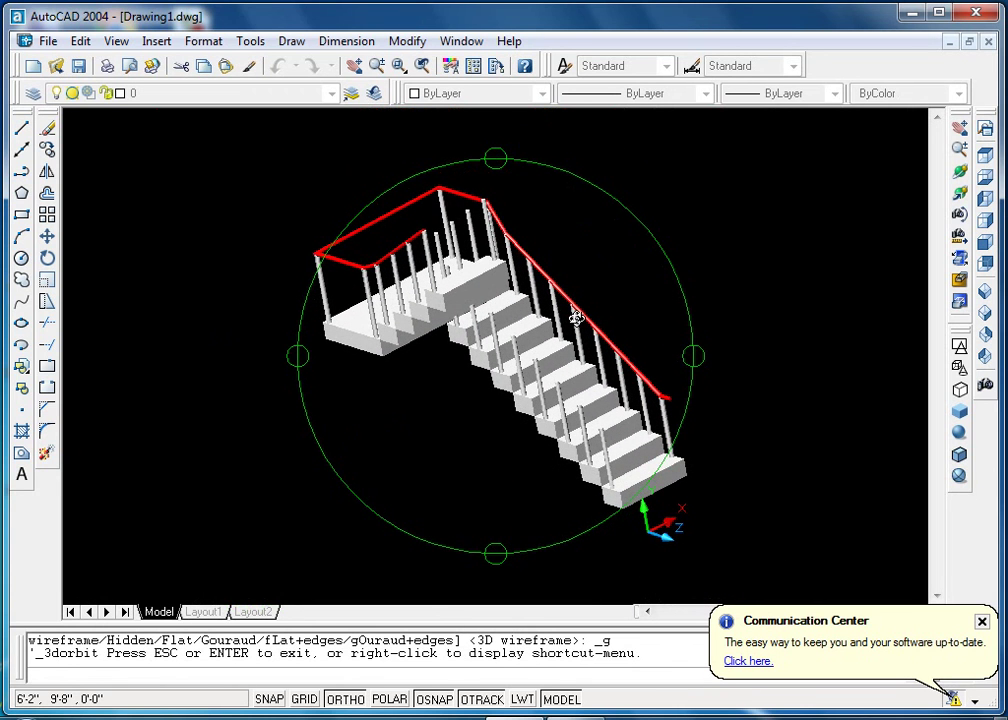
mouse_move(603, 410)
left_mouse_down()
mouse_move(547, 470)
mouse_move(670, 323)
left_mouse_up()
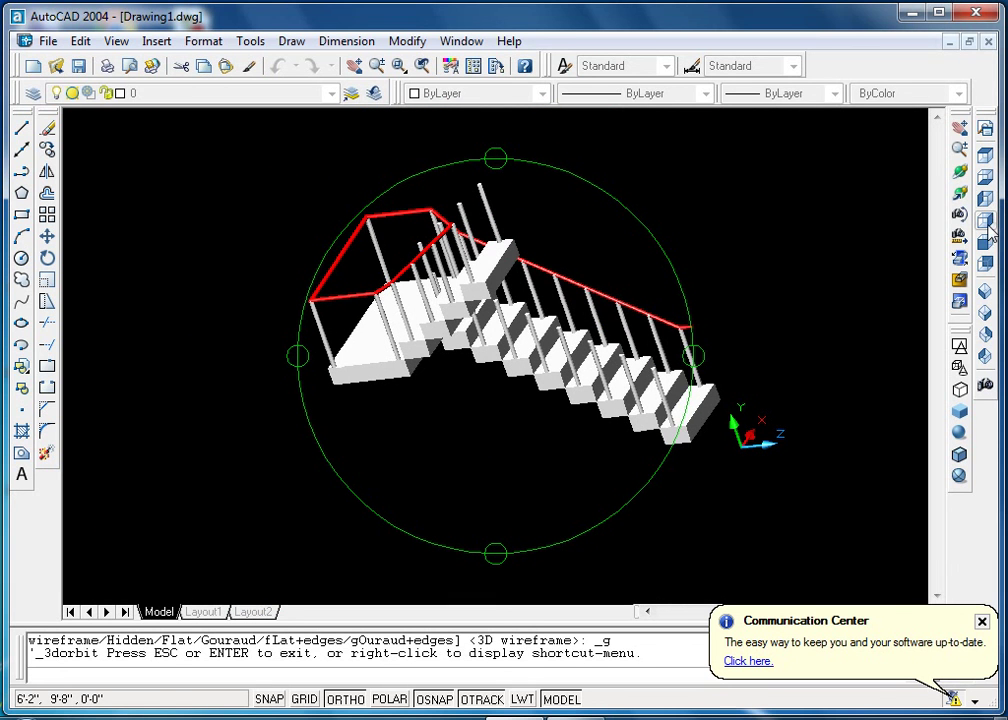
left_click(986, 236)
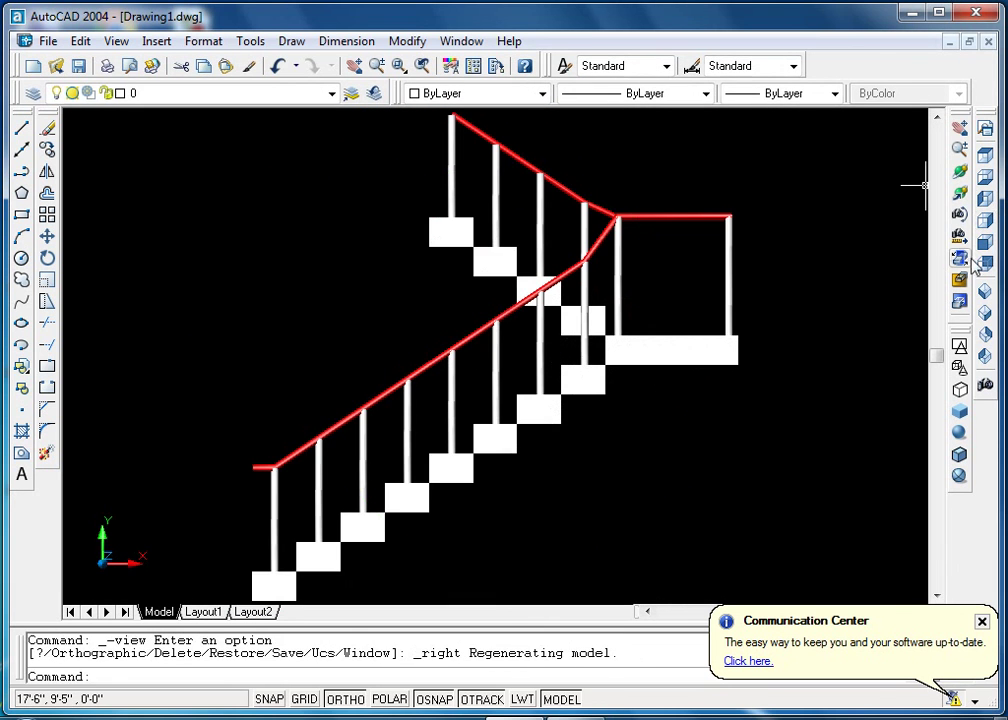
Return to 3D Wireframe and draw a line from the bottom step corner to the landing corner
left_click(959, 389)
middle_click_drag(674, 395, 758, 270)
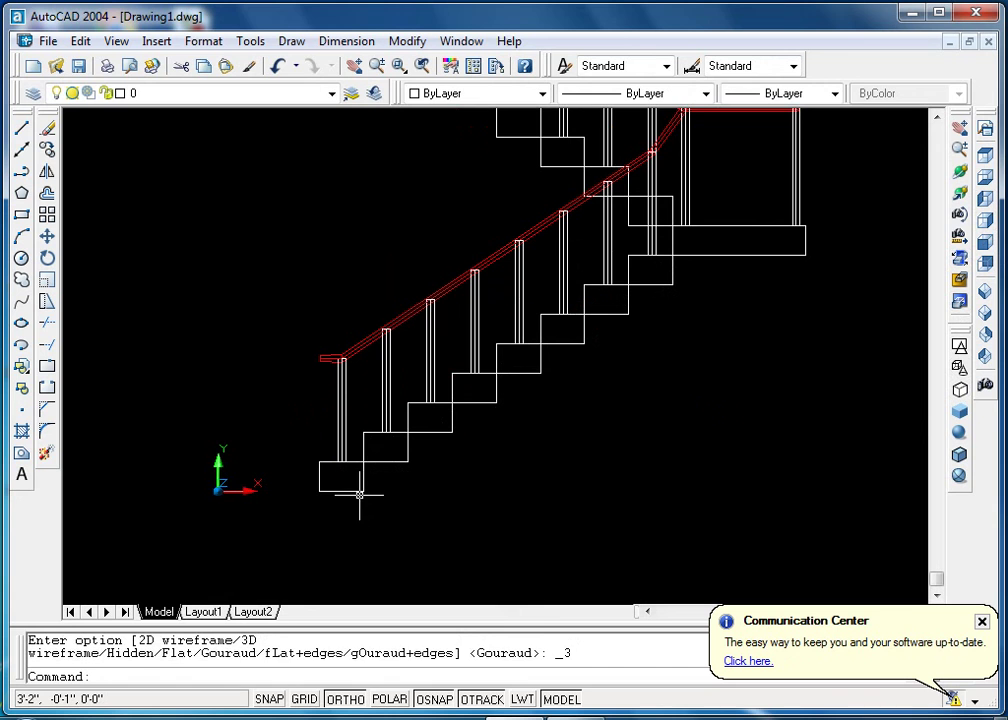
key("Escape")
type("l")
key("Return")
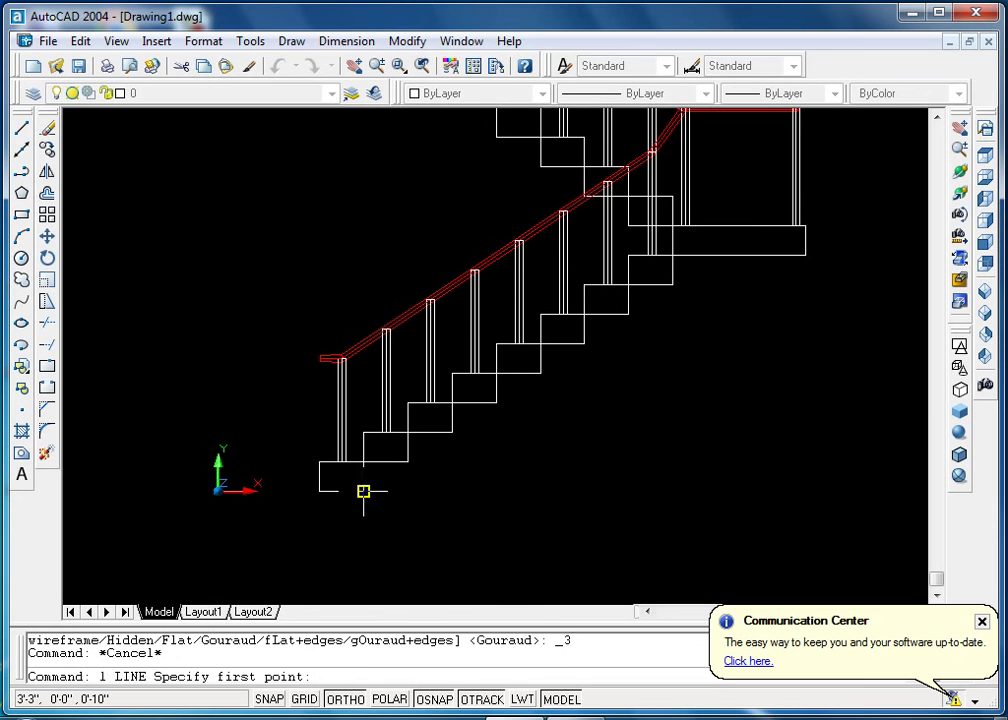
left_click(363, 490)
left_click(727, 256)
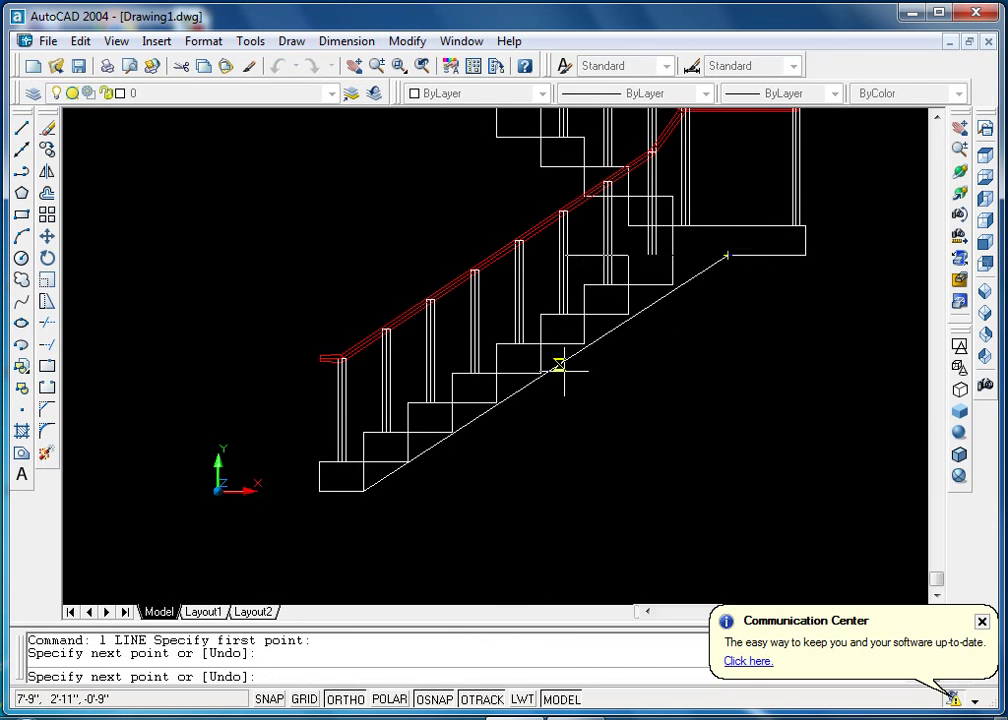
key("Escape")
Zoom in on the stairs and open the Boundary Creation settings
scroll(561, 373, "up", 2)
scroll(479, 389, "up", 2)
scroll(428, 344, "up", 2)
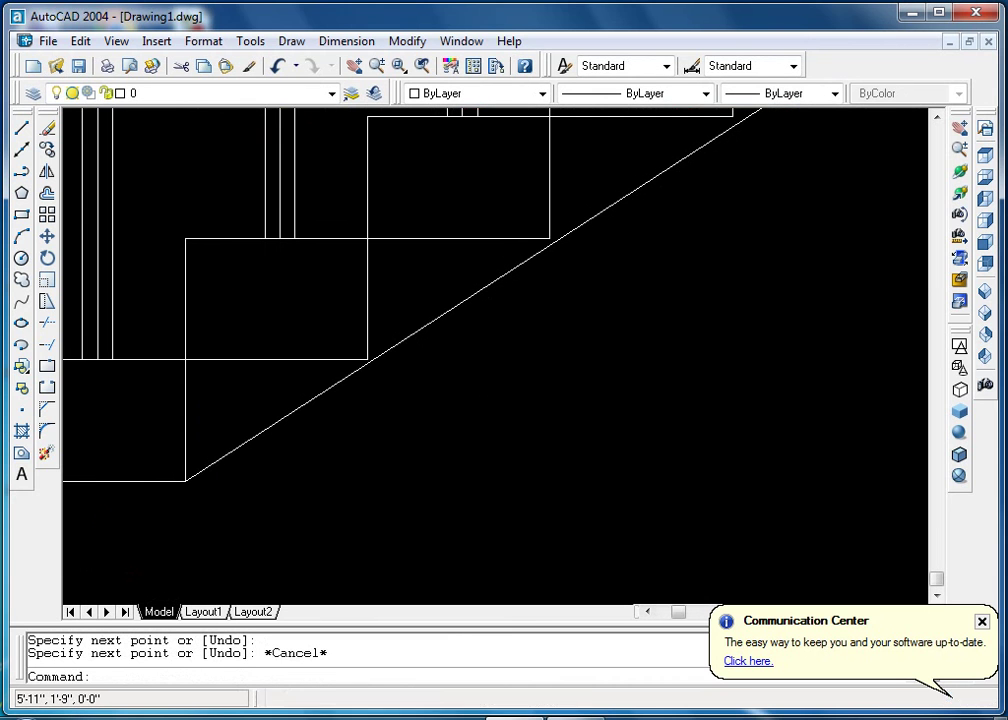
scroll(641, 295, "down", 5)
scroll(652, 398, "up", 2)
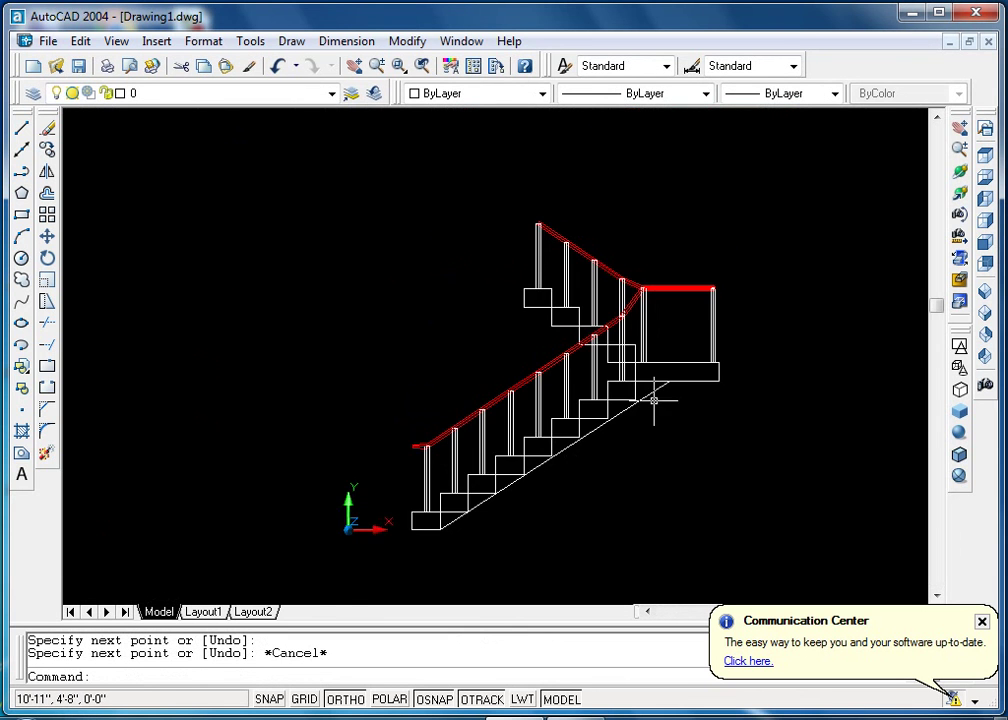
scroll(657, 400, "up", 3)
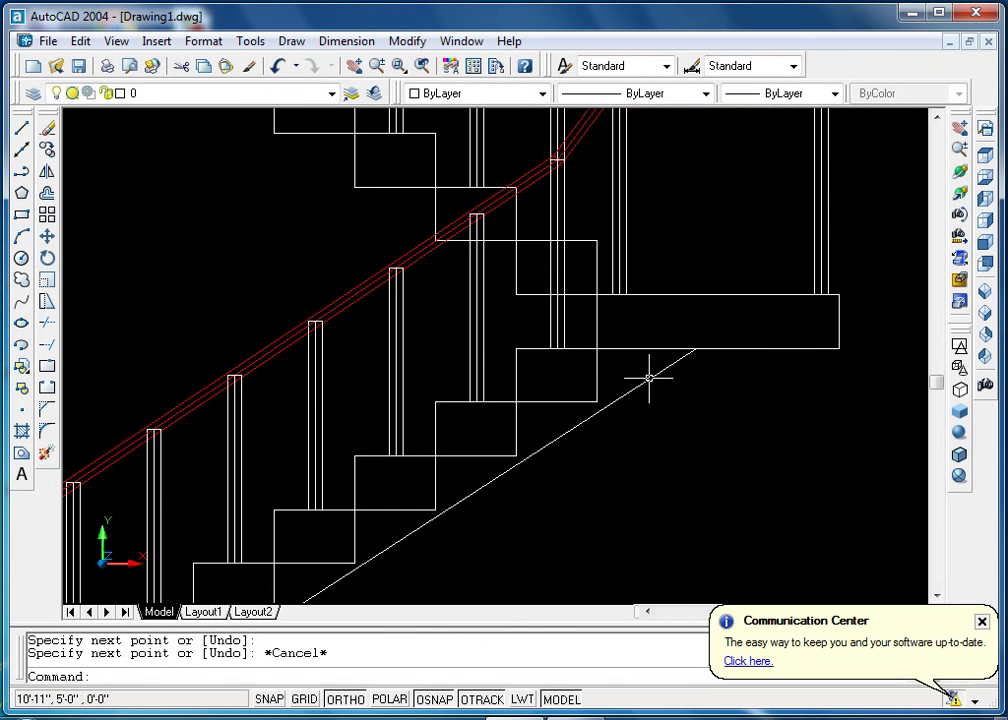
type("bo")
key("Return")
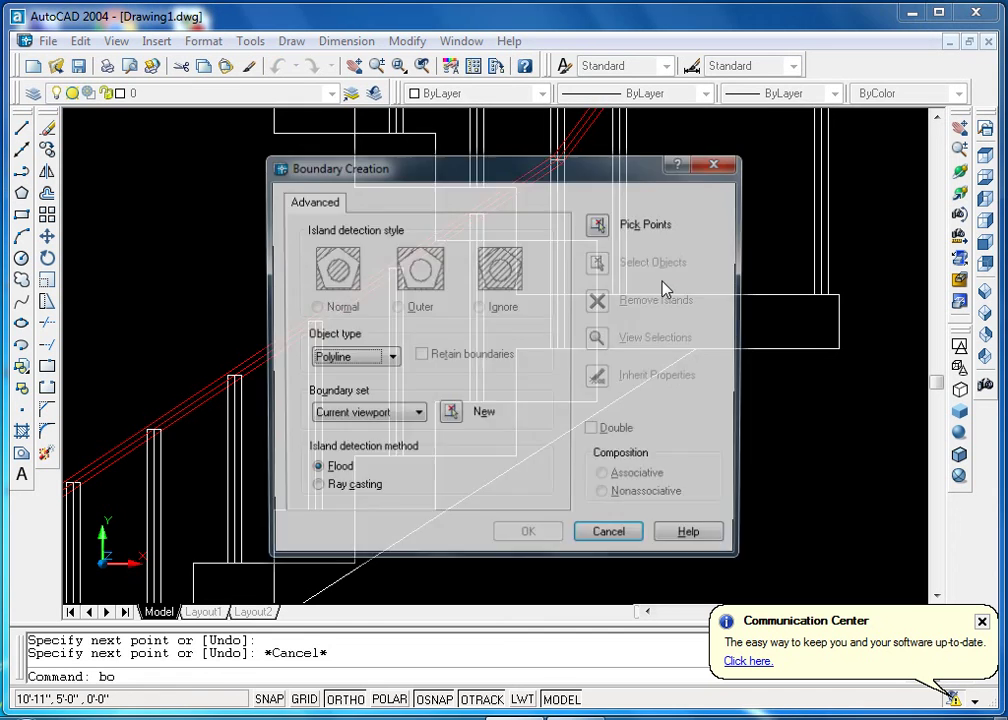
Try picking boundary points under the stairs, dismiss the not-found errors, and cancel
left_click(622, 226)
middle_click_drag(630, 304, 700, 218)
scroll(700, 218, "down", 6)
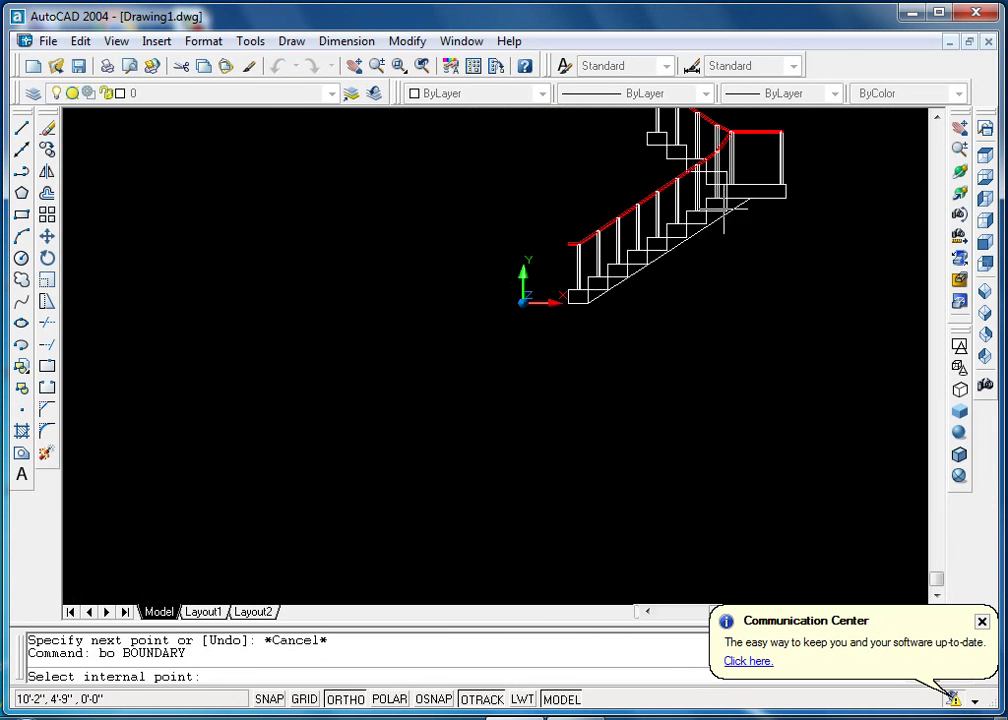
scroll(697, 214, "up", 4)
left_click(693, 236)
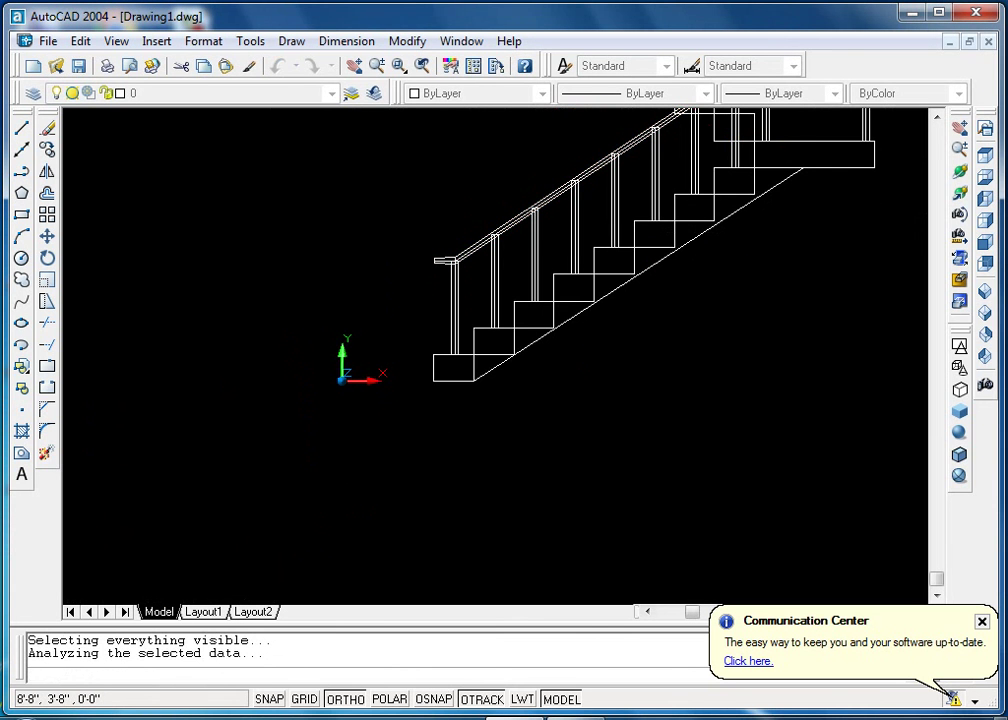
left_click(503, 384)
scroll(443, 410, "up", 5)
left_click(355, 418)
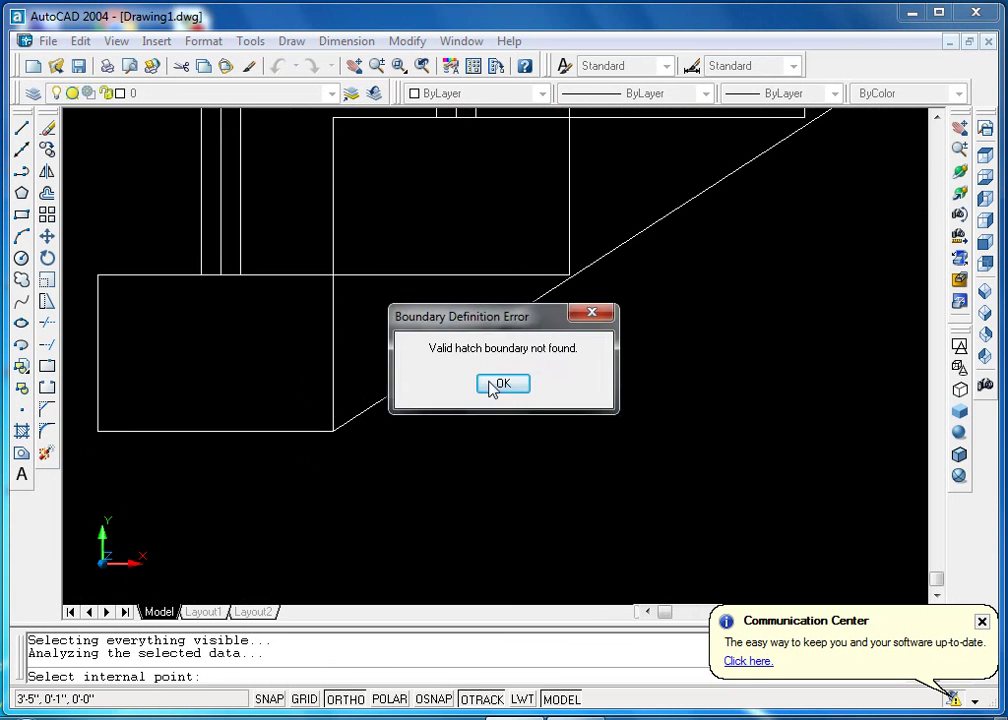
left_click(492, 383)
key("Escape")
Select the diagonal line and pan around the landing and the stair bottom
scroll(596, 407, "down", 2)
scroll(826, 338, "down", 2)
scroll(508, 356, "down", 2)
scroll(702, 263, "down", 3)
scroll(702, 263, "up", 2)
scroll(702, 265, "up", 2)
mouse_move(702, 265)
middle_mouse_down()
mouse_move(724, 405)
mouse_move(680, 373)
middle_mouse_up()
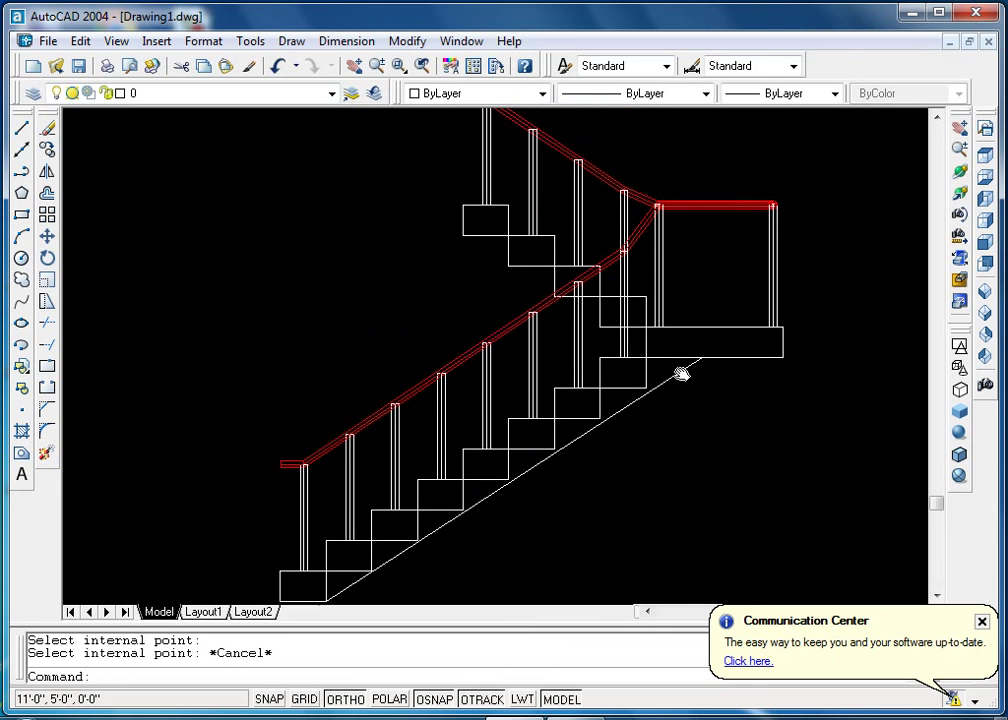
left_click(681, 373)
scroll(681, 373, "up", 3)
scroll(703, 361, "up", 3)
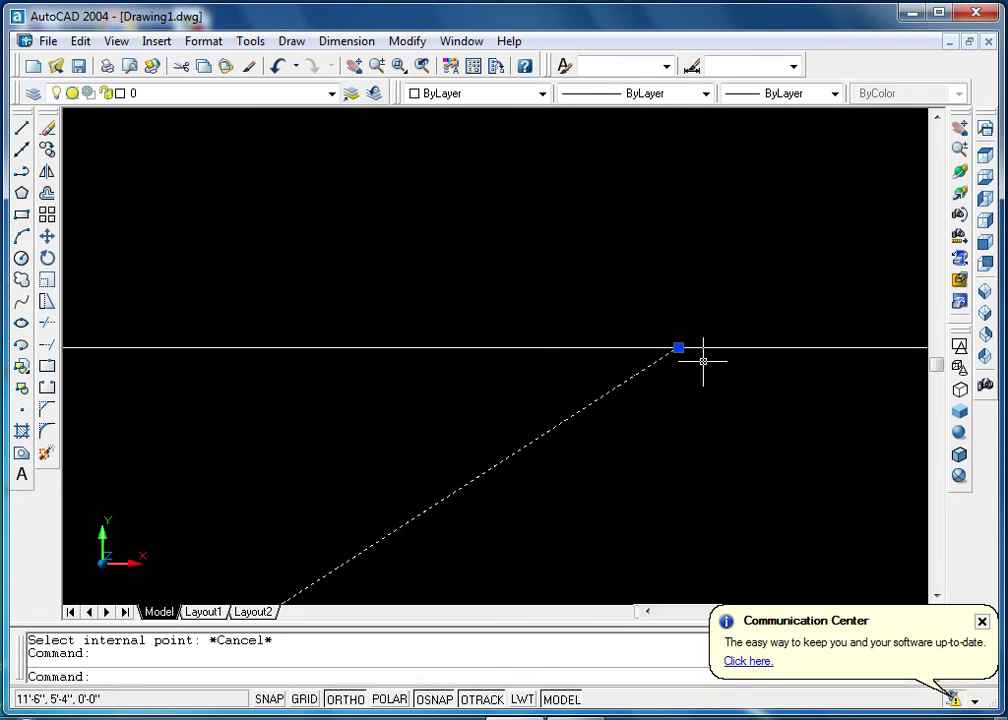
scroll(707, 362, "down", 4)
scroll(552, 470, "up", 2)
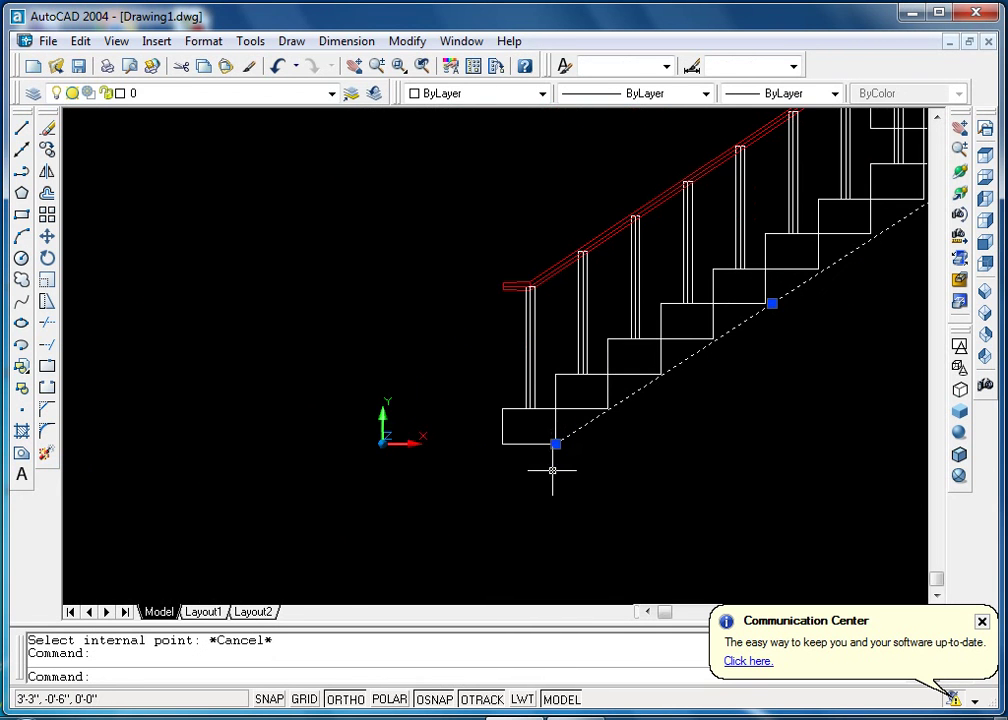
mouse_move(749, 305)
middle_mouse_down()
mouse_move(583, 416)
mouse_move(660, 385)
middle_mouse_up()
mouse_move(432, 516)
middle_mouse_down()
mouse_move(494, 372)
mouse_move(564, 299)
middle_mouse_up()
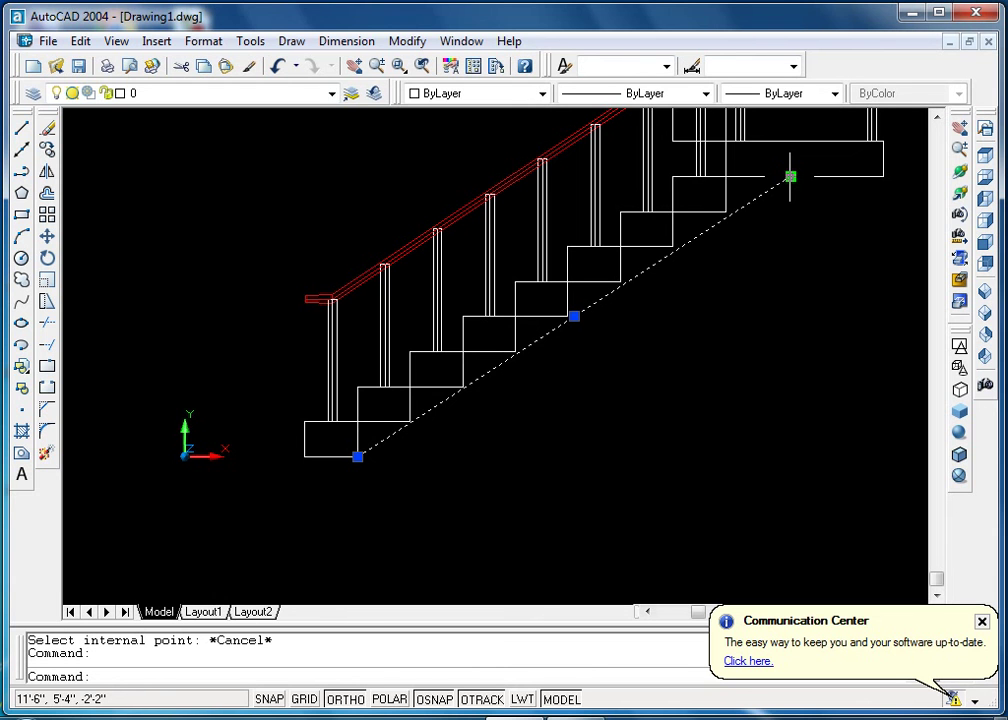
middle_click_drag(789, 228, 682, 398)
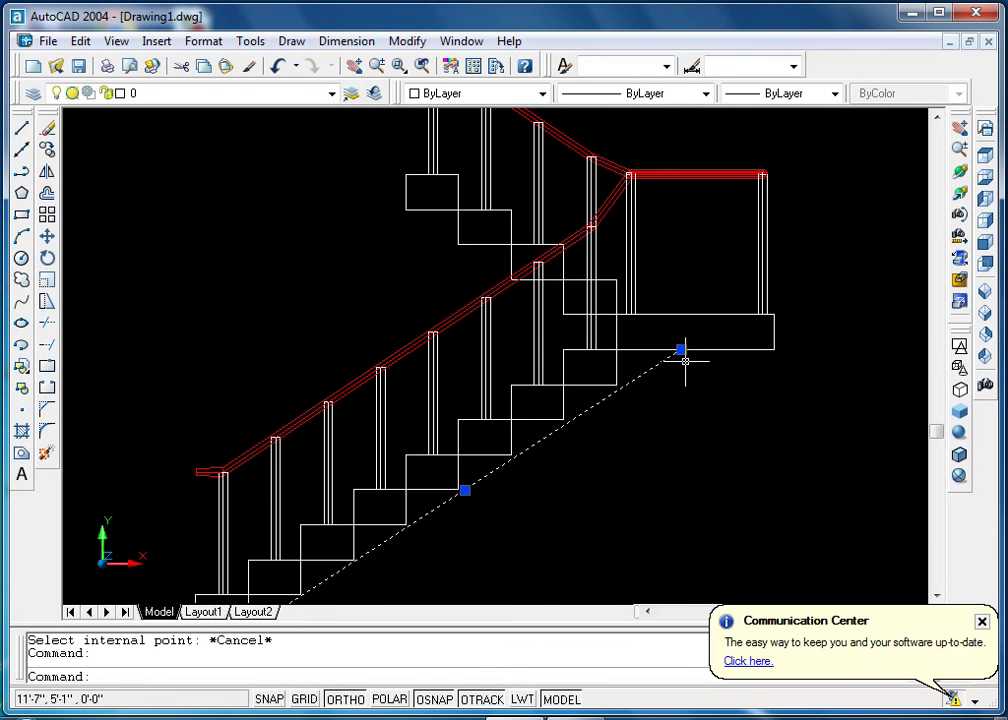
scroll(682, 348, "down", 4)
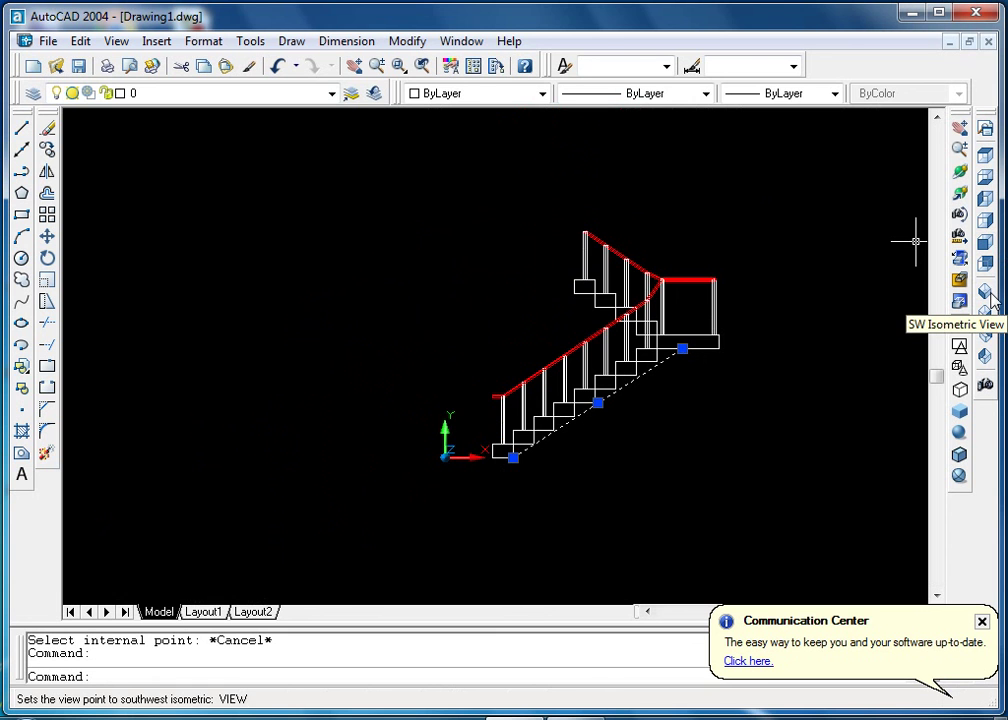
Switch to SW Isometric view and delete the diagonal line beneath the stairs
left_click(986, 292)
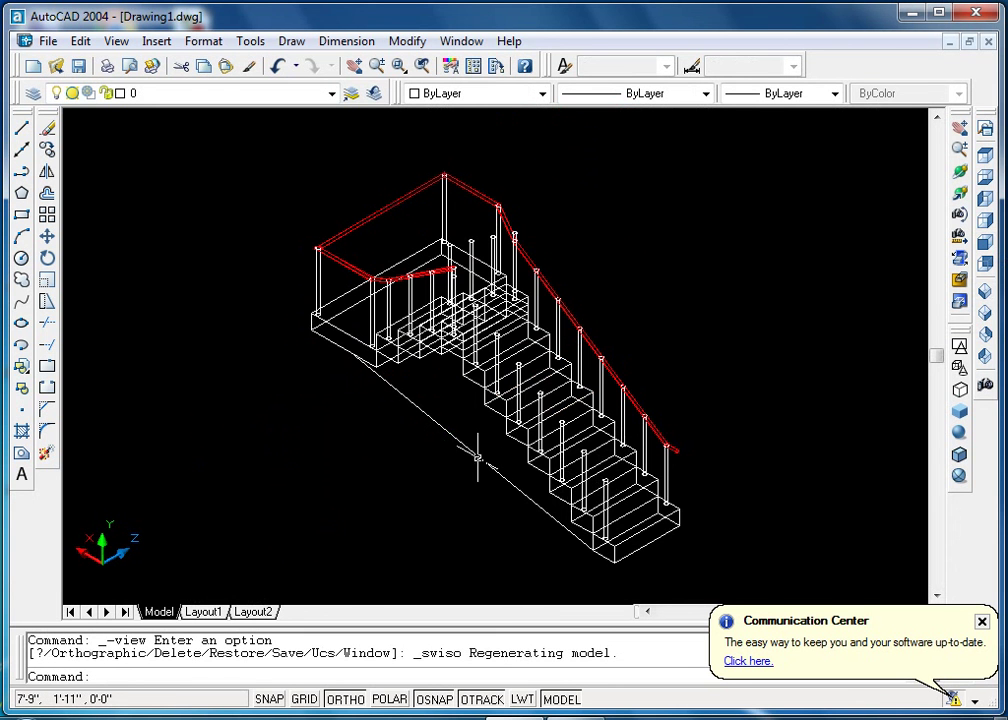
scroll(477, 457, "up", 3)
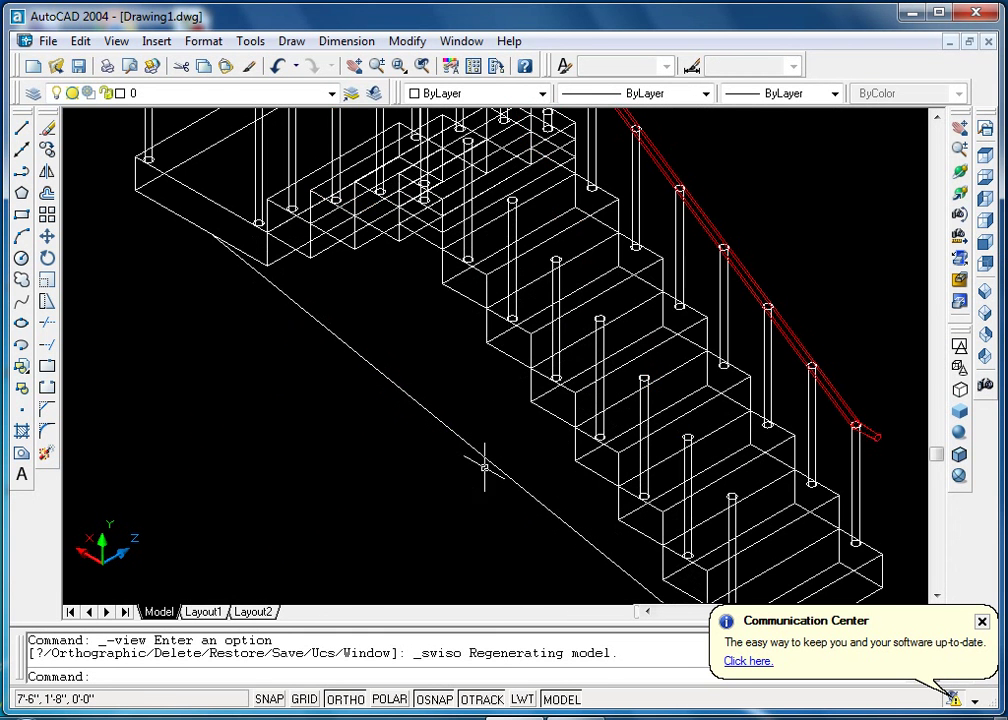
left_click(416, 403)
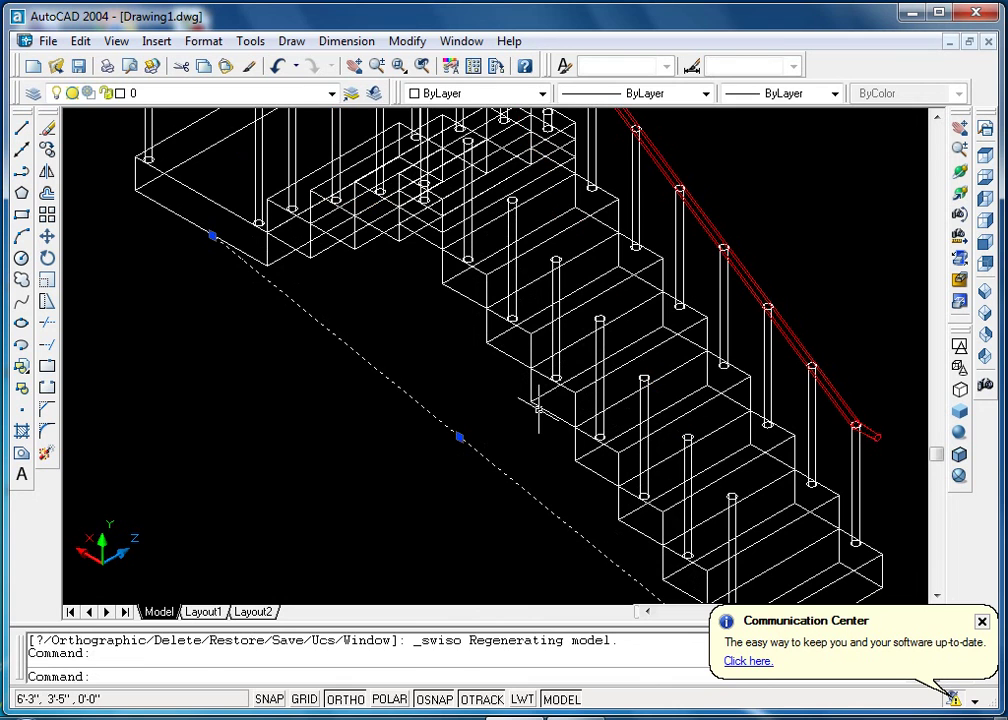
key("Delete")
scroll(533, 405, "down", 3)
scroll(648, 326, "down", 2)
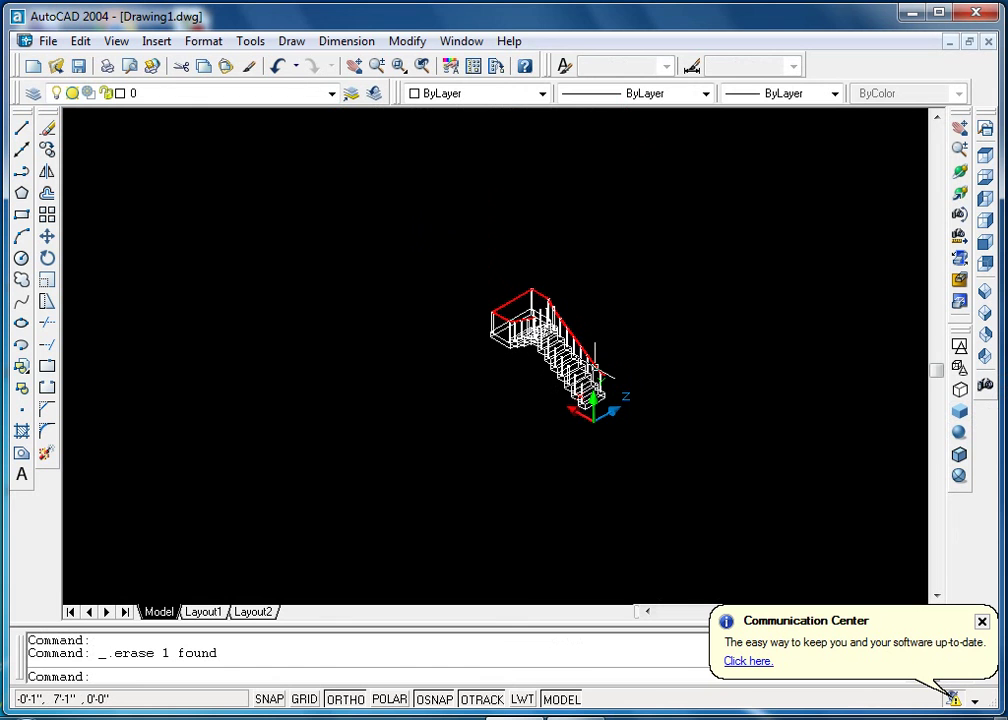
scroll(574, 344, "up", 1)
scroll(560, 330, "up", 1)
scroll(480, 300, "up", 3)
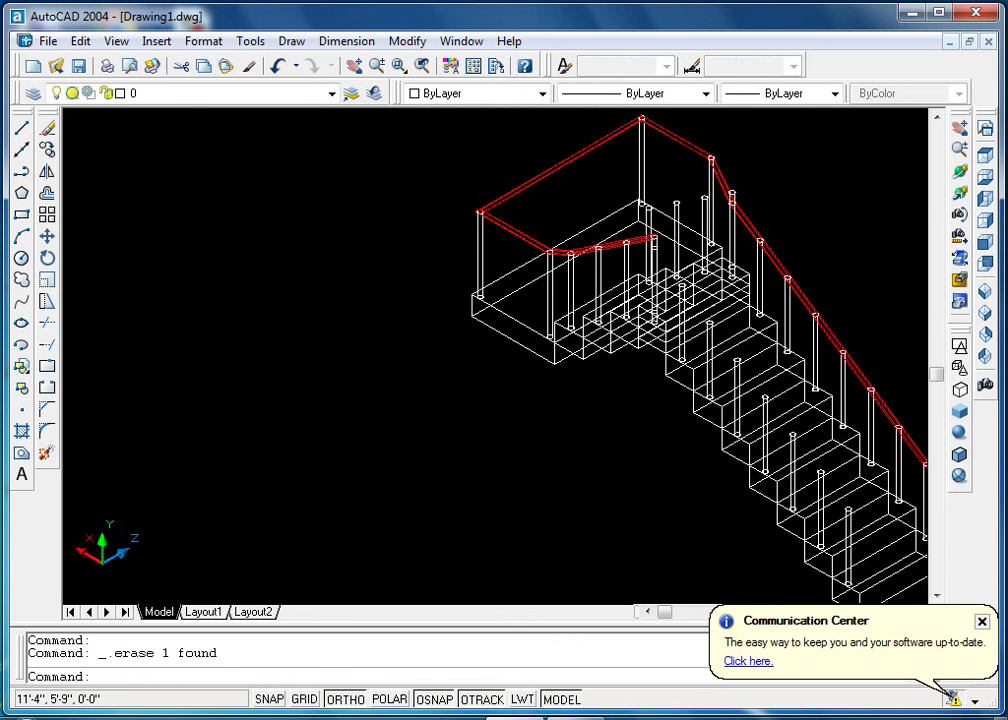
scroll(465, 333, "up", 2)
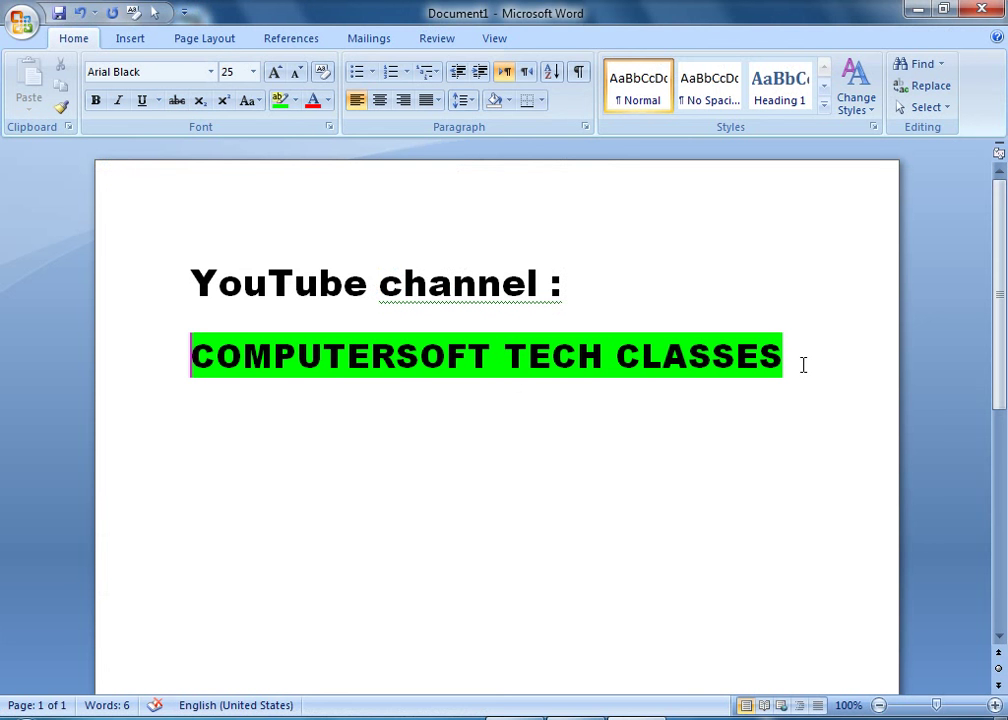
left_click_drag(796, 355, 297, 349)
left_click_drag(222, 350, 799, 362)
triple_click(798, 362)
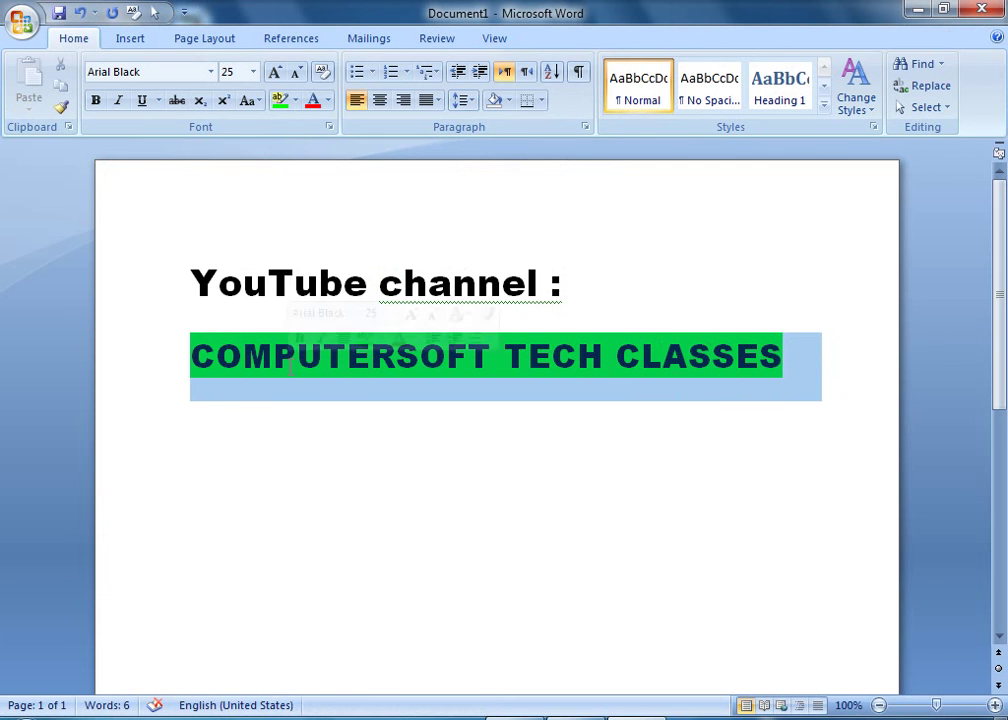